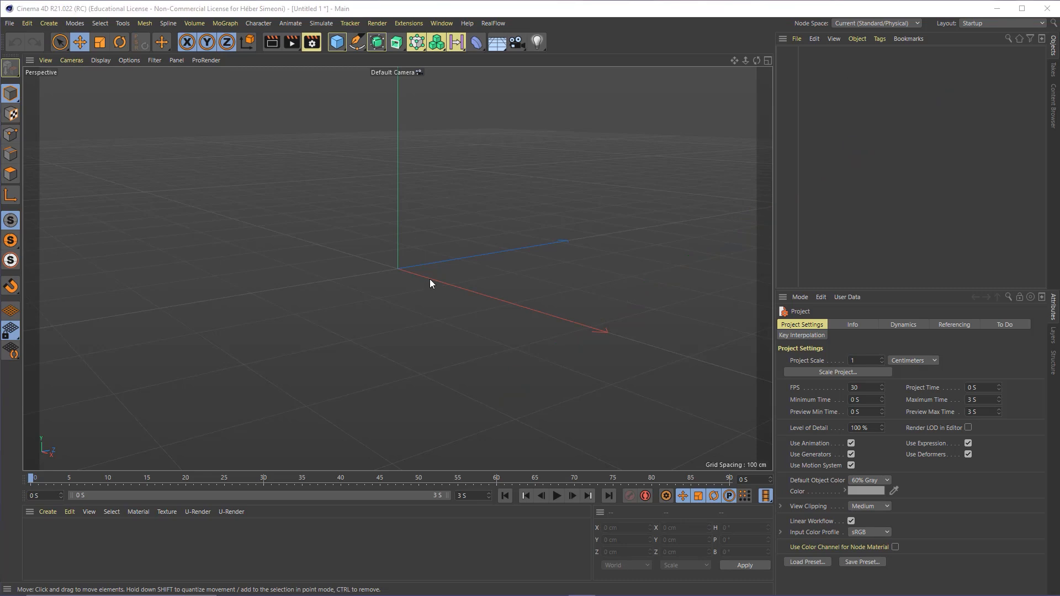
Step: Add a capsule primitive to the empty scene
left_click_drag(398, 269, 395, 261, "alt")
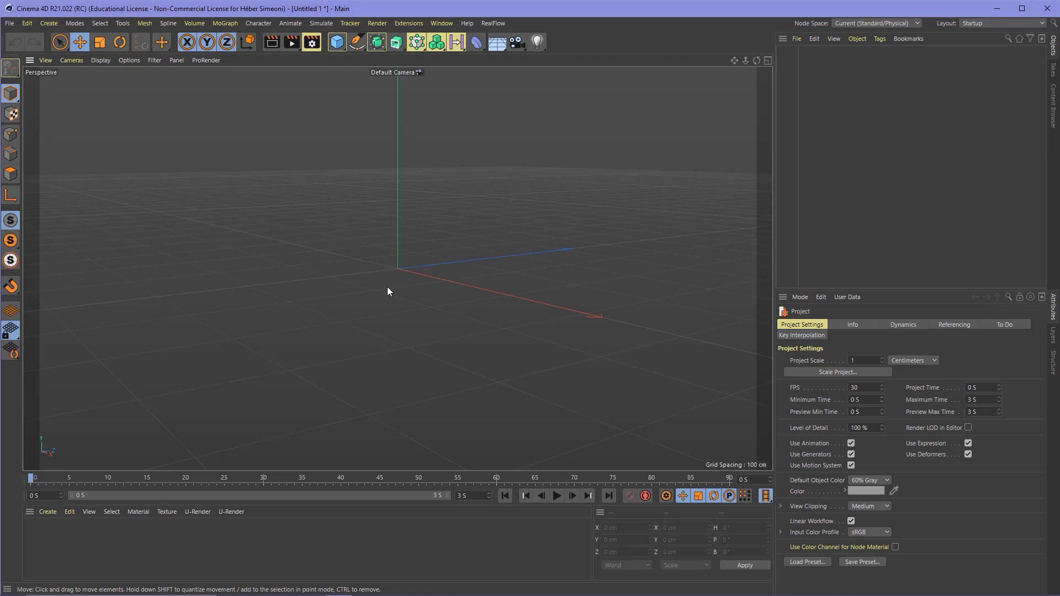
left_click_drag(268, 363, 339, 53)
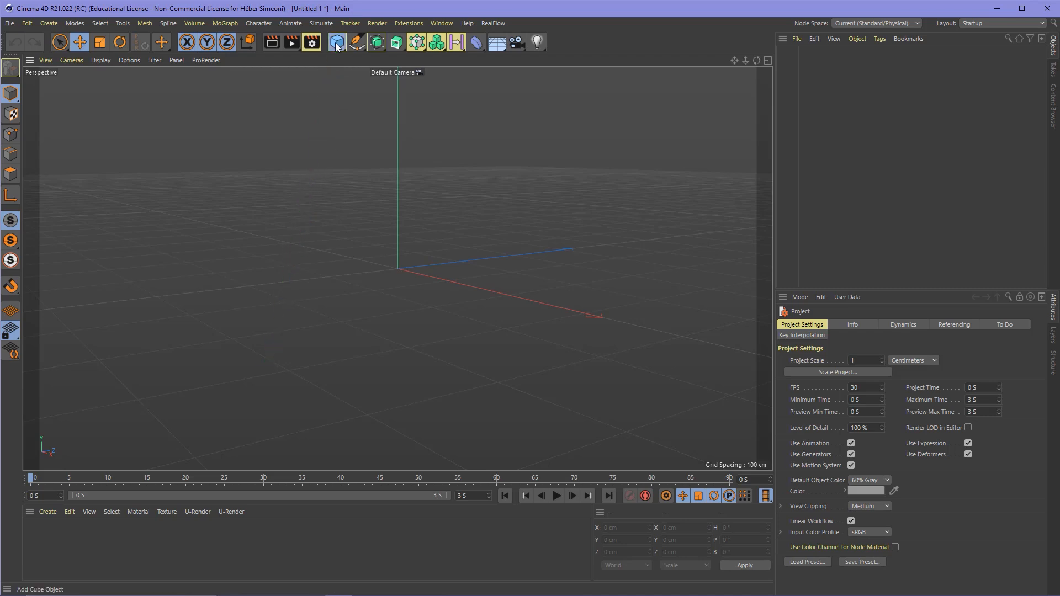
left_click(337, 45)
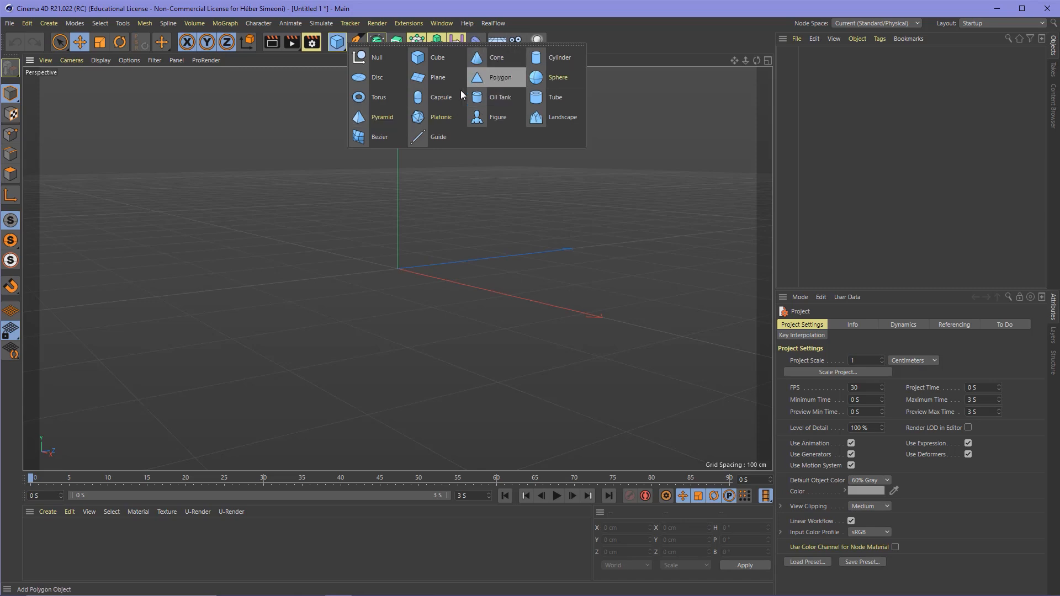
left_click(442, 98)
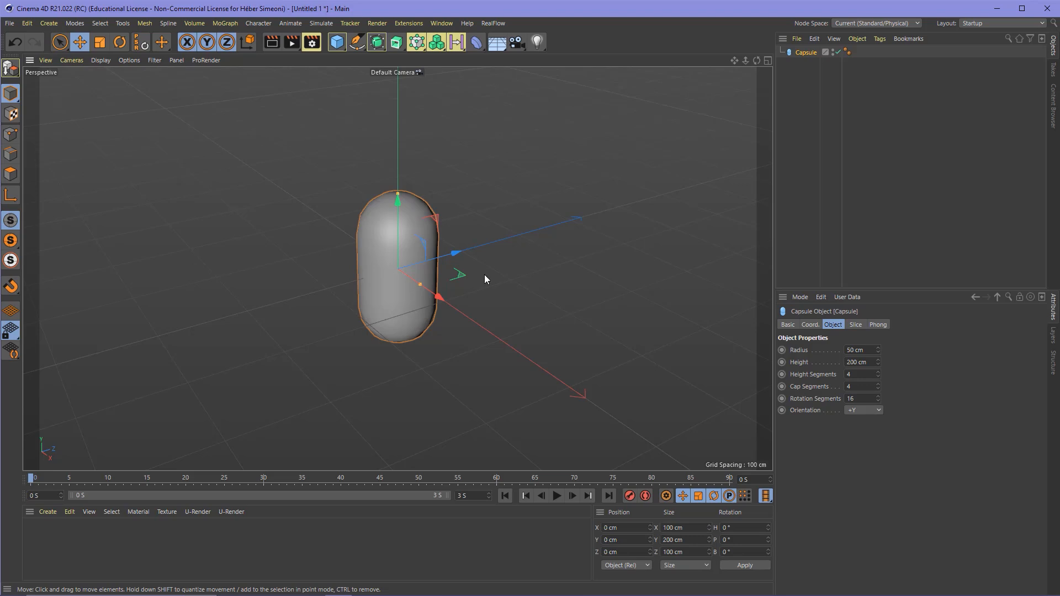
left_click_drag(536, 84, 416, 233)
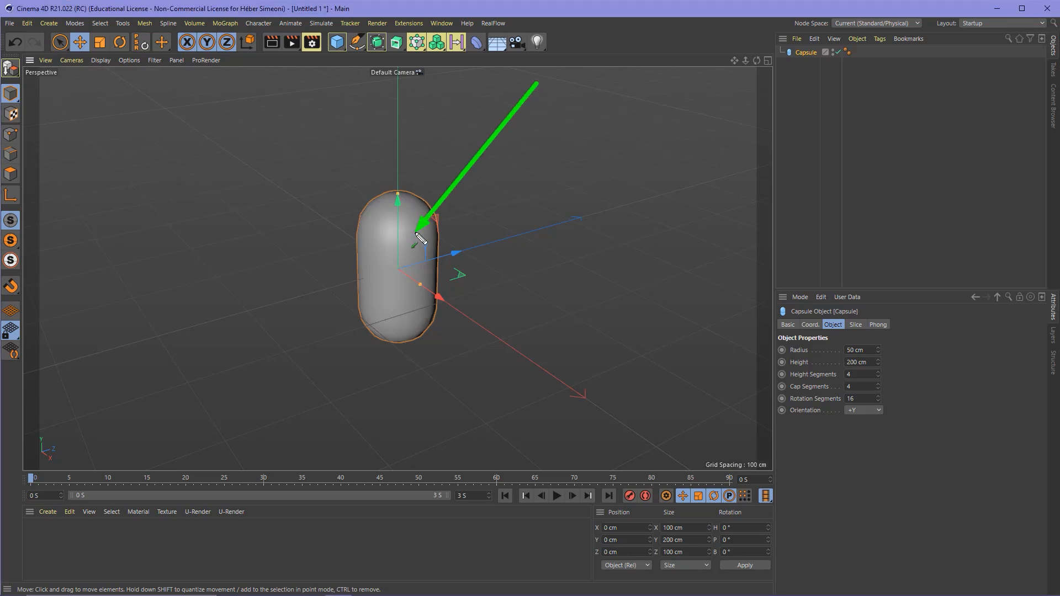
Step: Set the capsule's radius to 20 cm and its height to 250 cm
mouse_move(537, 84)
left_mouse_down()
mouse_move(816, 229)
mouse_move(1036, 22)
mouse_move(1049, 51)
mouse_move(1032, 256)
mouse_move(1049, 309)
left_mouse_up()
mouse_move(850, 190)
left_mouse_down()
mouse_move(838, 331)
mouse_move(987, 79)
mouse_move(1049, 53)
mouse_move(840, 324)
mouse_move(434, 232)
mouse_move(861, 170)
mouse_move(961, 226)
mouse_move(1049, 305)
mouse_move(1016, 259)
mouse_move(838, 304)
mouse_move(840, 326)
mouse_move(793, 356)
mouse_move(860, 346)
mouse_move(820, 351)
left_mouse_up()
key("Escape")
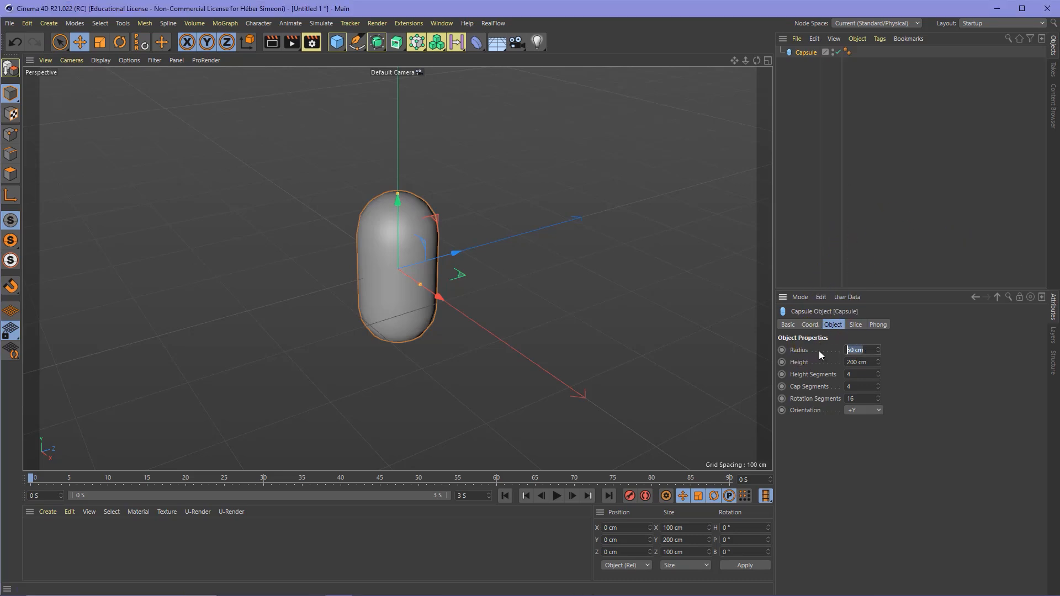
type("20")
key("Return")
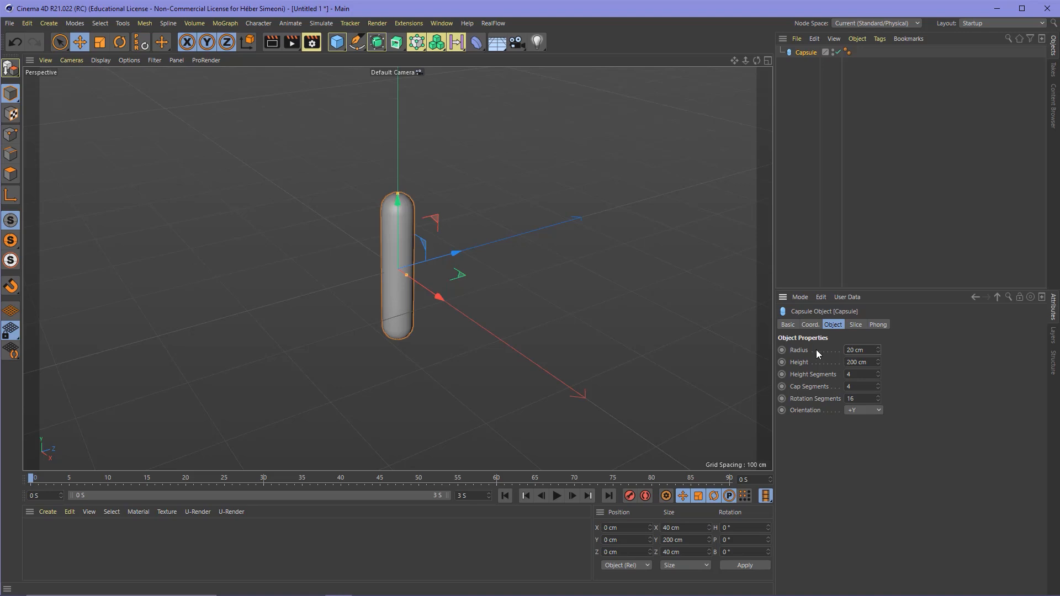
left_click(850, 350)
key("Tab")
type("250")
key("Return")
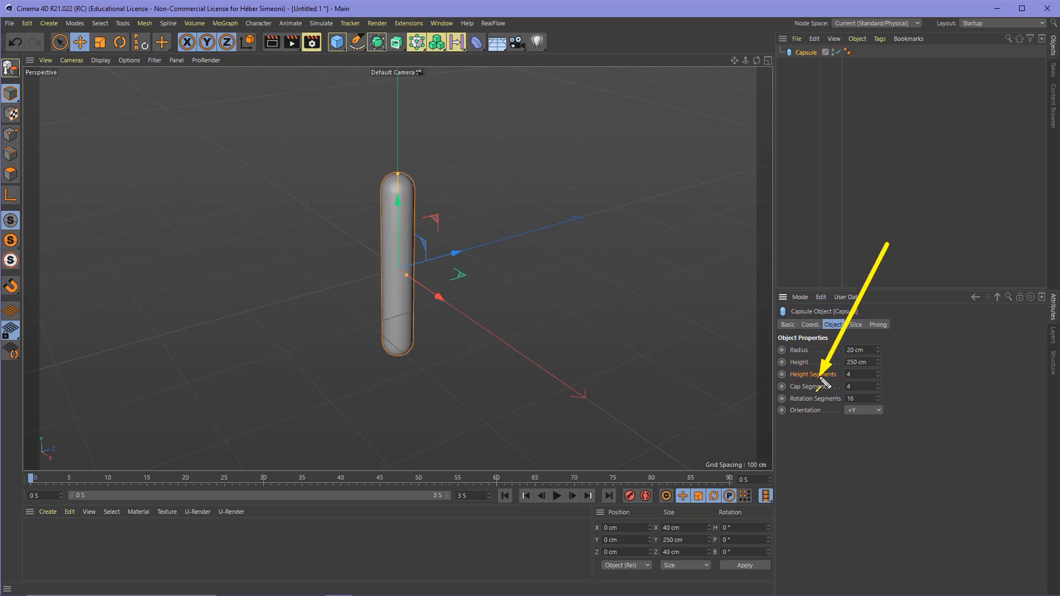
Step: Switch the perspective view's display mode to Gouraud Shading (Lines)
left_click(97, 60)
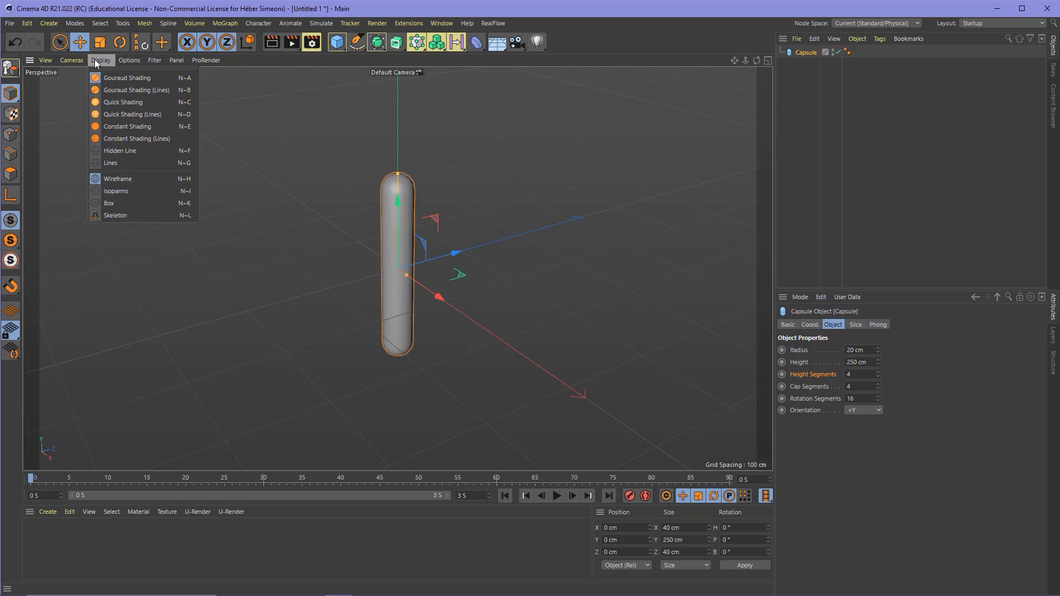
left_click(133, 90)
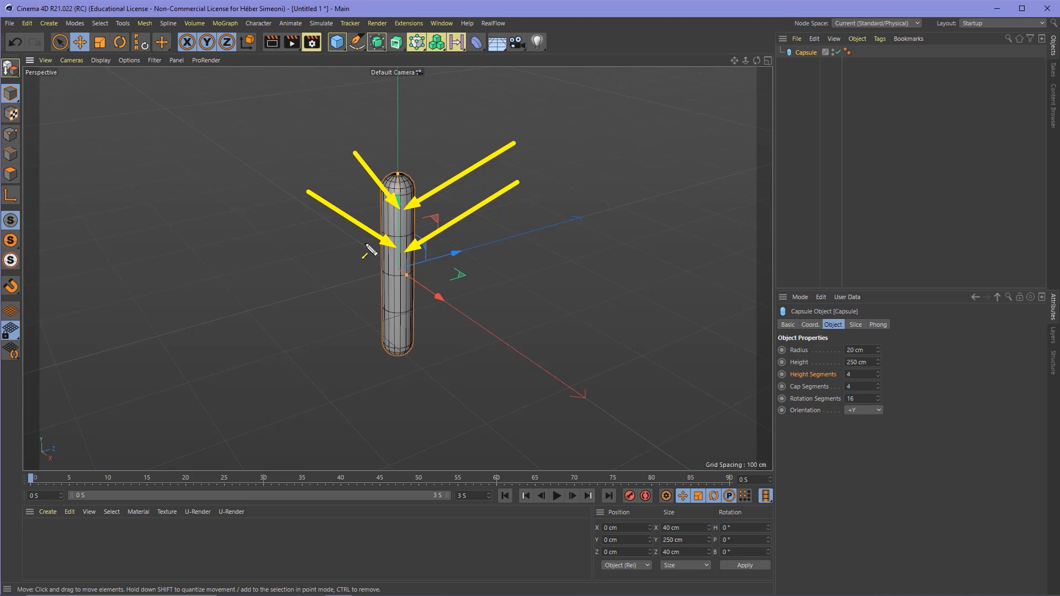
key("Escape")
right_click_drag(386, 259, 409, 234, "alt")
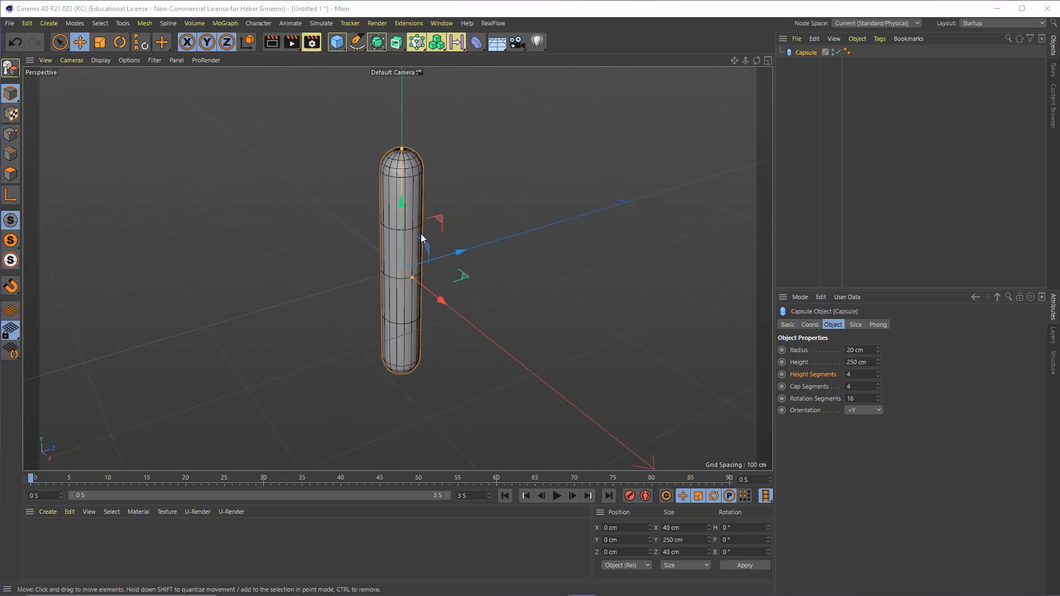
Step: Set the capsule's height segments to 16, comparing the mesh by undoing and redoing the change
mouse_move(898, 164)
left_mouse_down()
mouse_move(794, 377)
mouse_move(855, 374)
mouse_move(834, 376)
left_mouse_up()
key("Escape")
type("16")
key("Return")
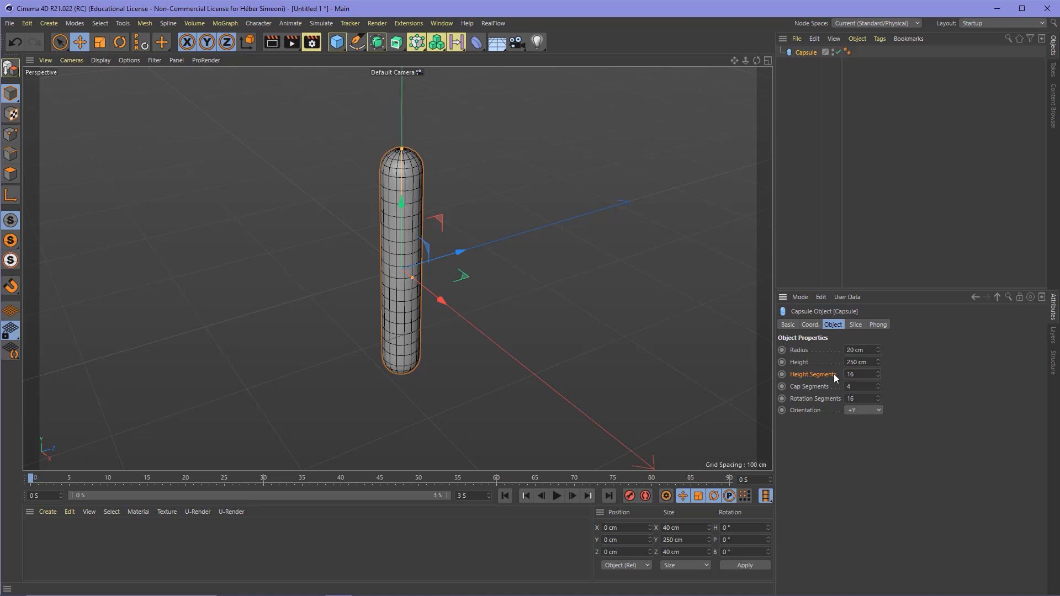
key("ctrl+z")
key("ctrl+shift+z")
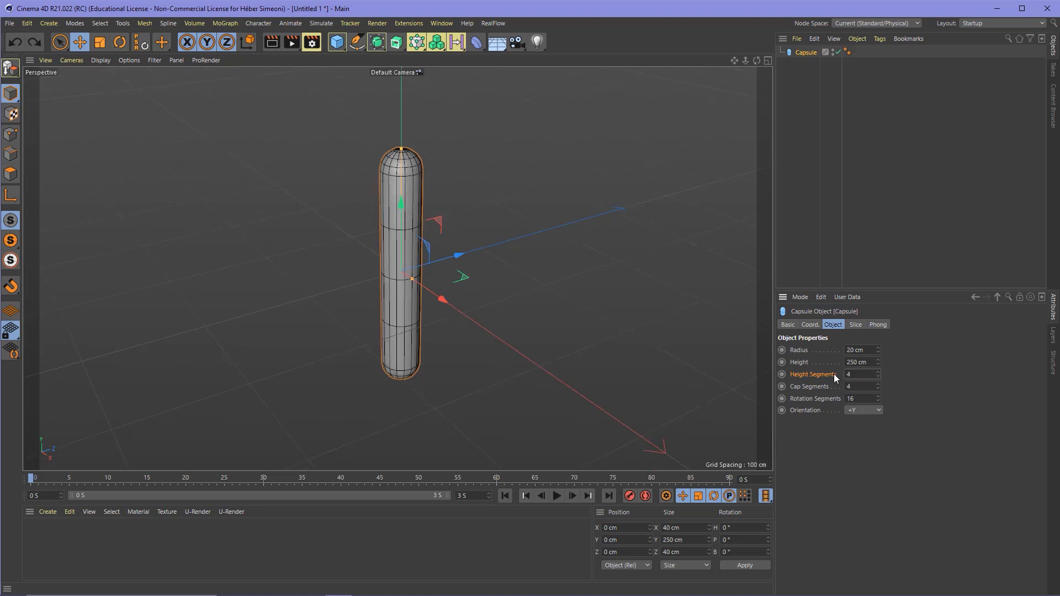
key("ctrl+y")
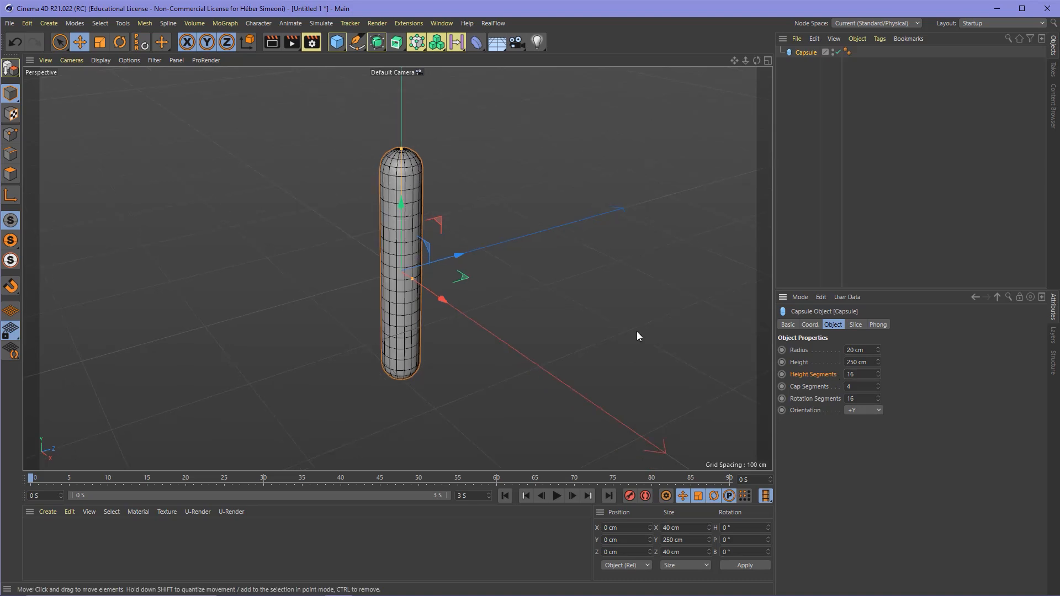
Step: Set the capsule's cap segments to 8
left_click_drag(468, 271, 469, 282)
key("ctrl+z")
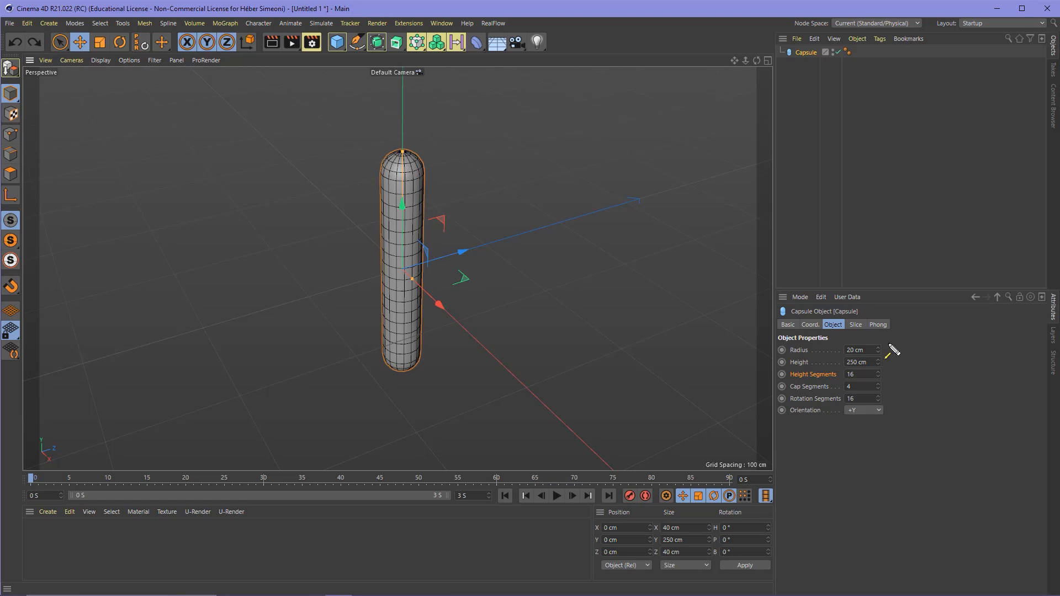
double_click(851, 387)
type("8")
key("Return")
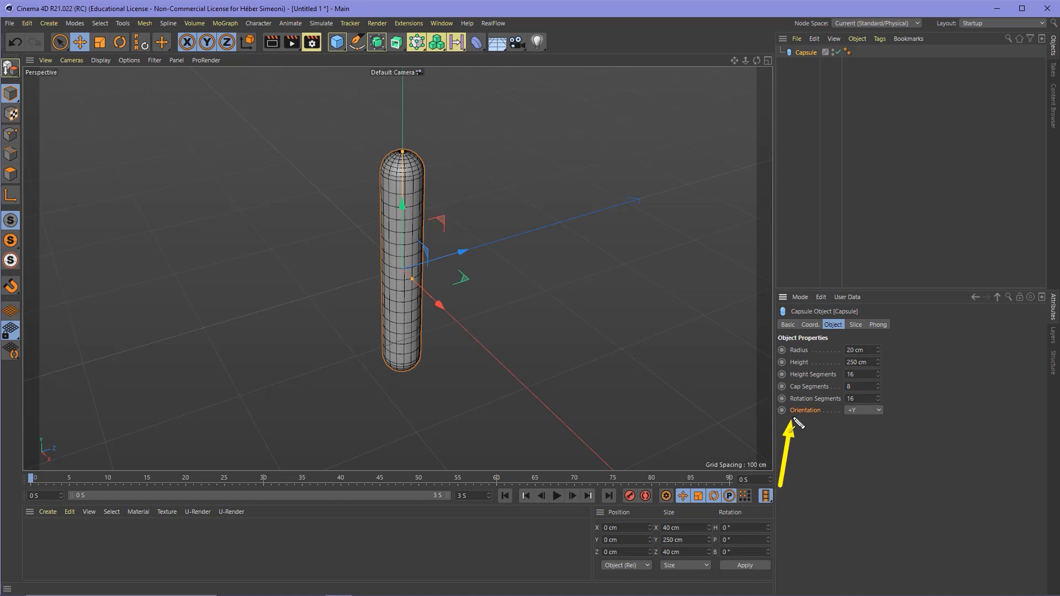
Step: Change the capsule's orientation to -X so it lies horizontally
left_click(862, 411)
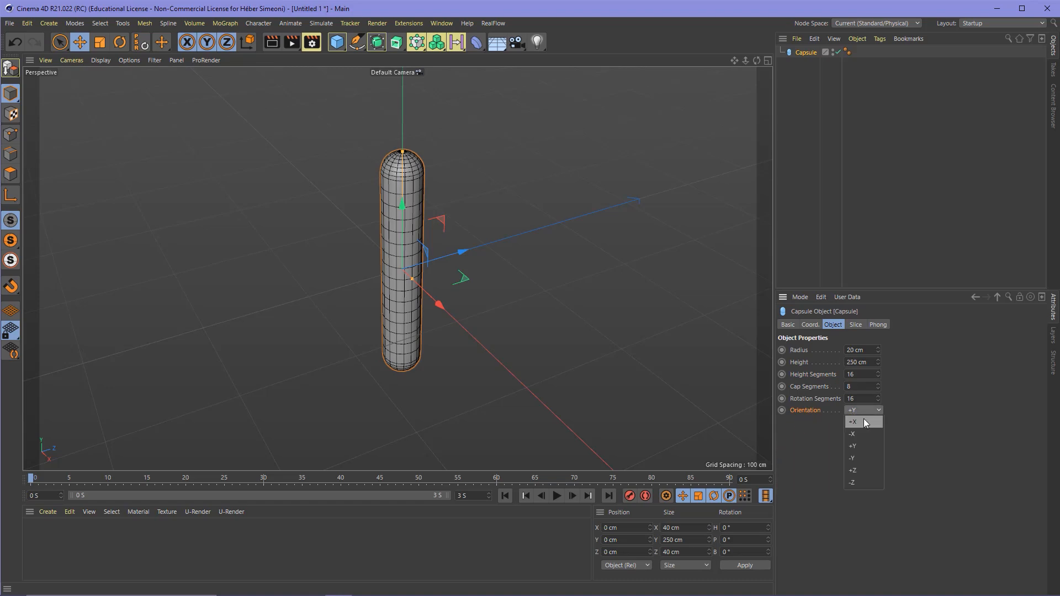
left_click(864, 435)
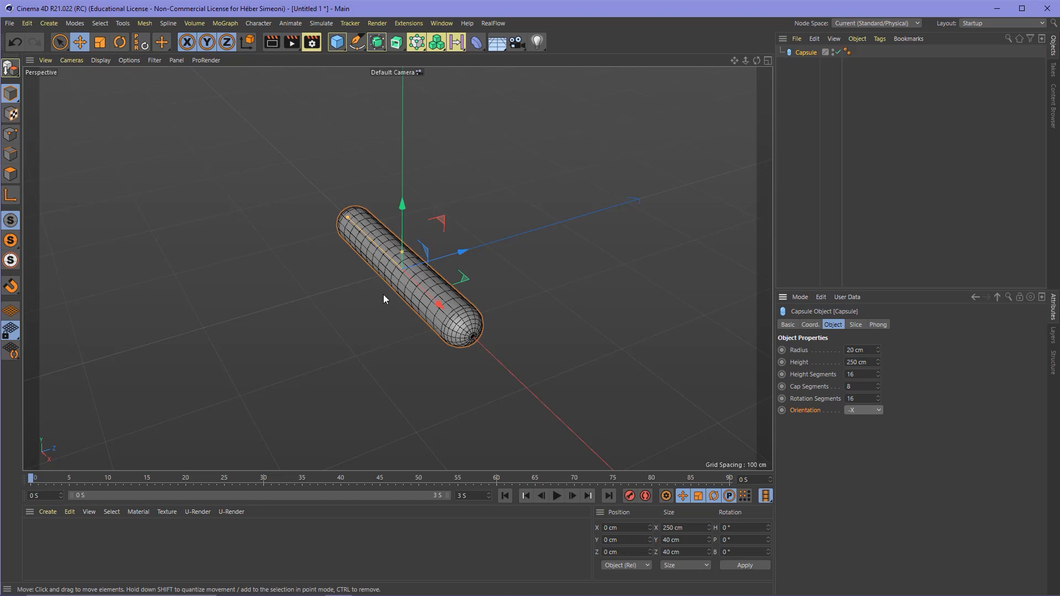
scroll(396, 272, "up", 4)
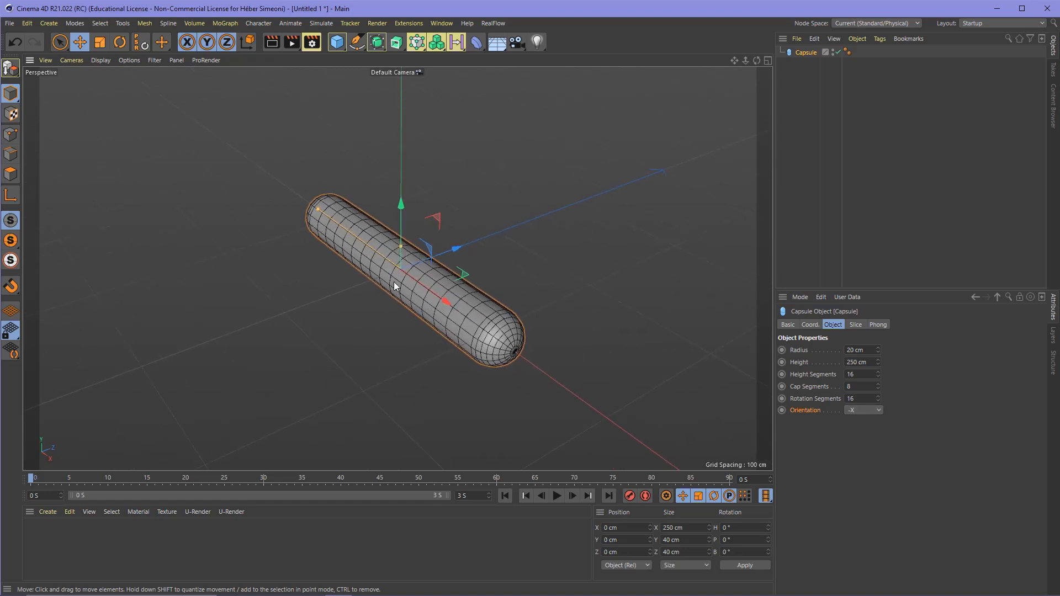
left_click_drag(396, 286, 429, 286, "alt")
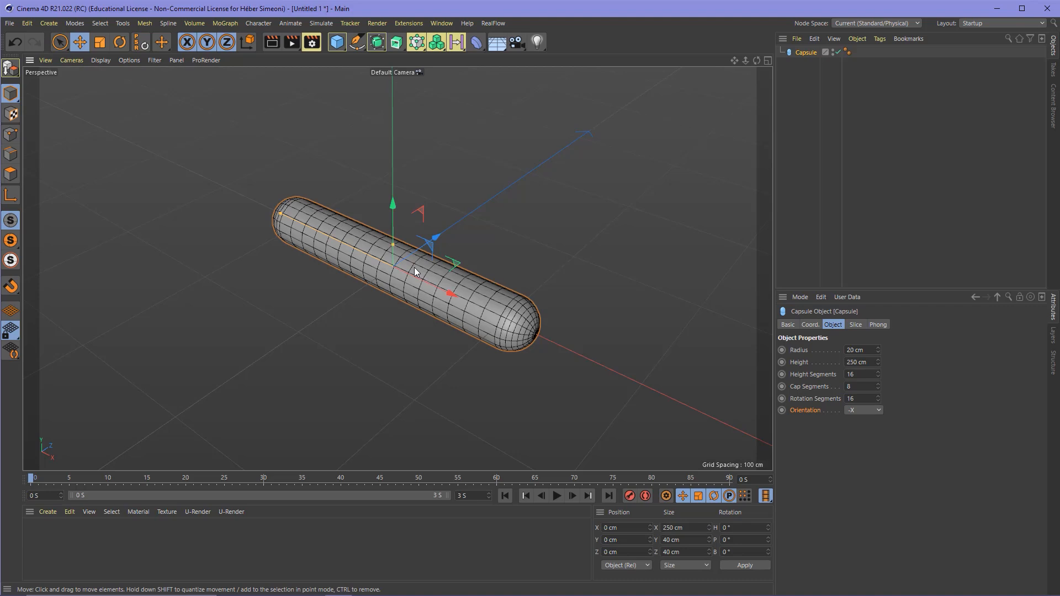
Step: Deselect the horizontal capsule and add a second capsule primitive to the scene
left_click(531, 251)
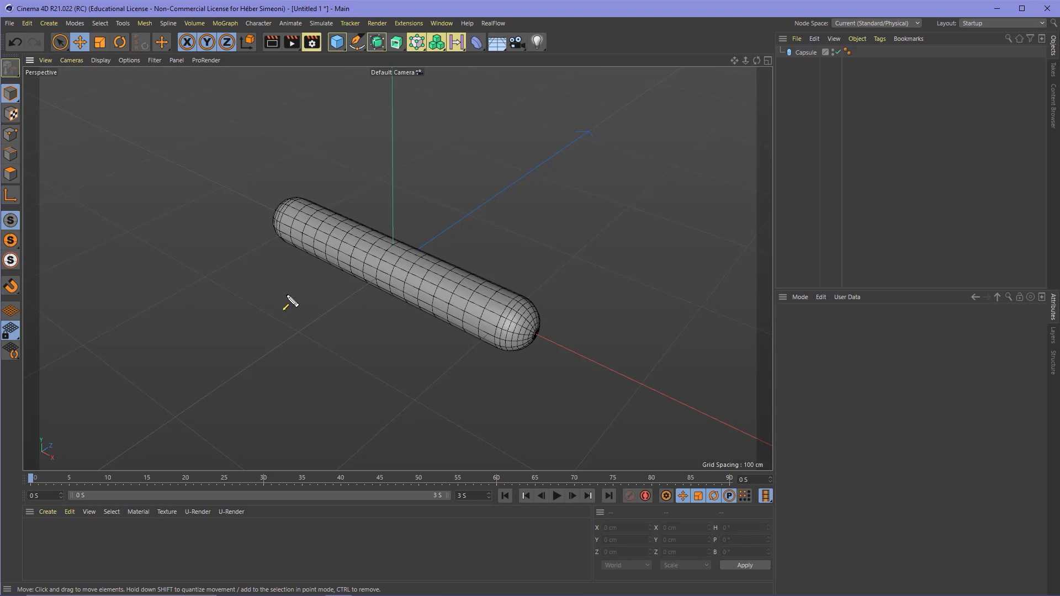
mouse_move(240, 349)
left_mouse_down()
mouse_move(334, 27)
mouse_move(337, 51)
left_mouse_up()
left_click(337, 44)
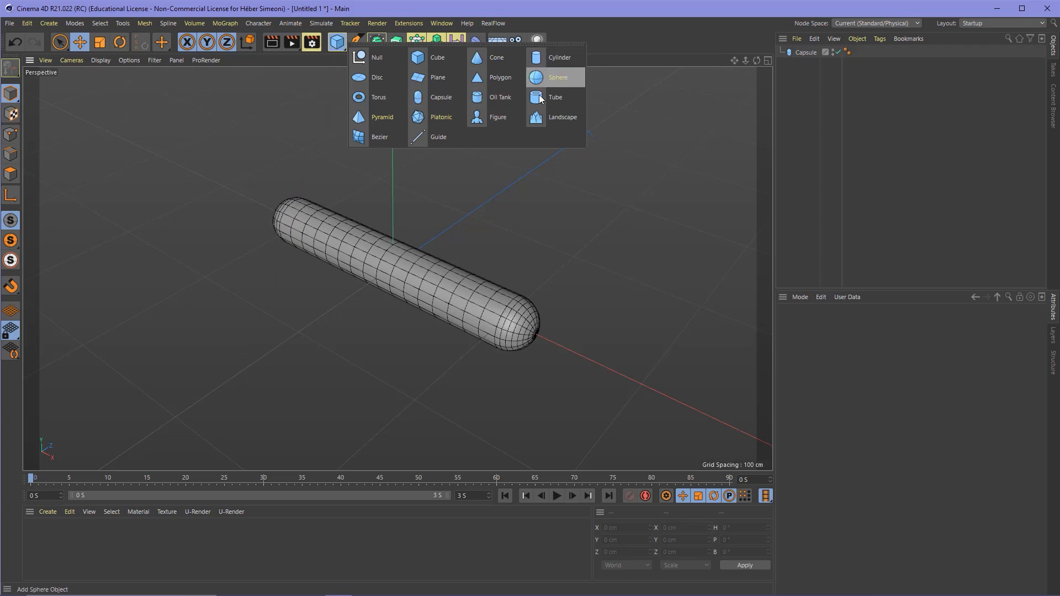
left_click(441, 98)
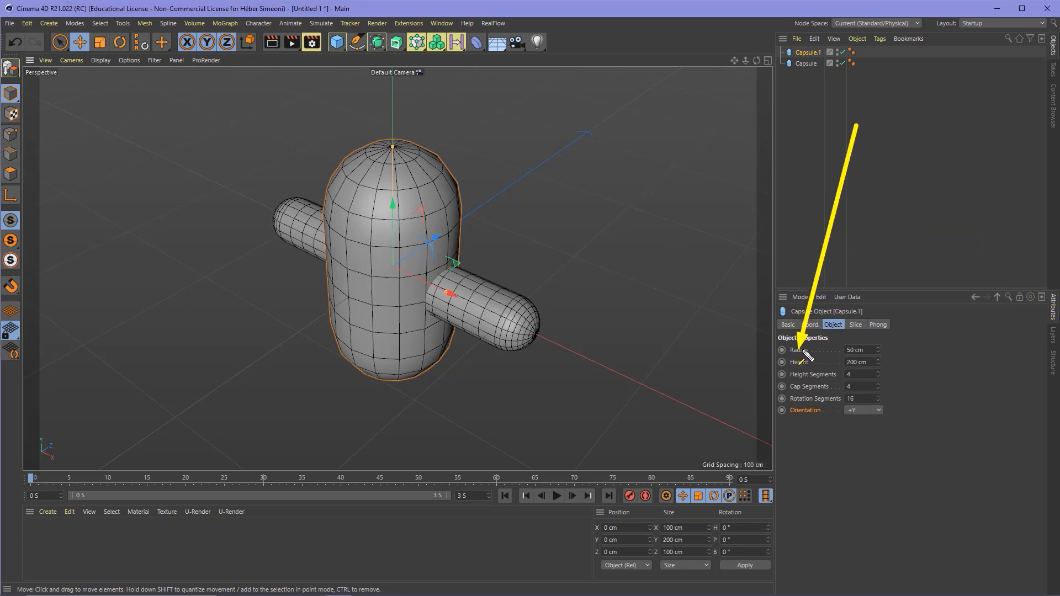
Step: Give the second capsule a radius of 25 cm, 6 height segments and 8 cap segments
mouse_move(804, 351)
left_mouse_down()
mouse_move(868, 350)
mouse_move(814, 350)
left_mouse_up()
key("Escape")
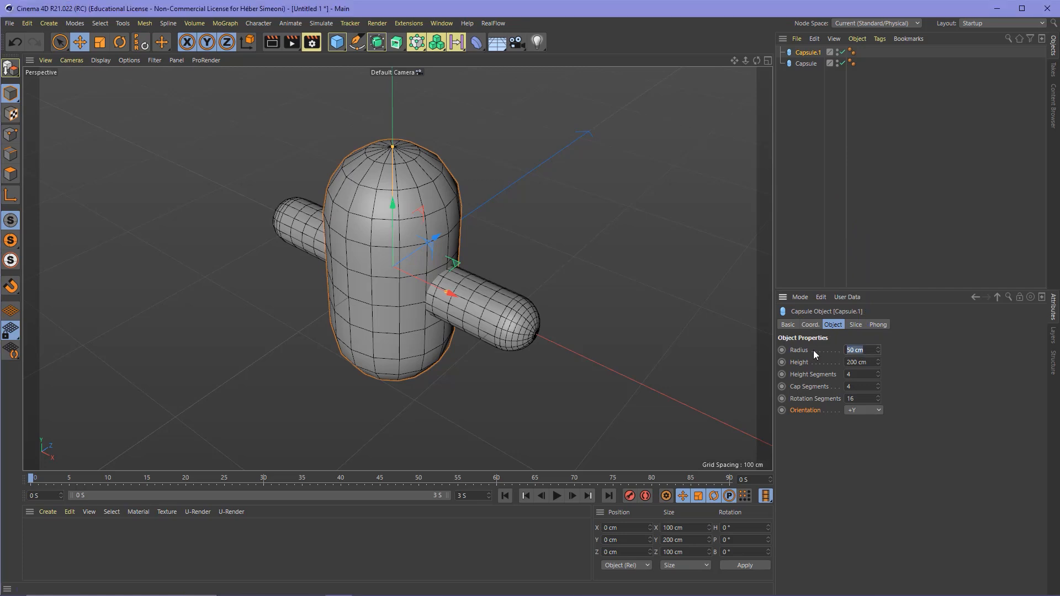
type("25")
key("Tab")
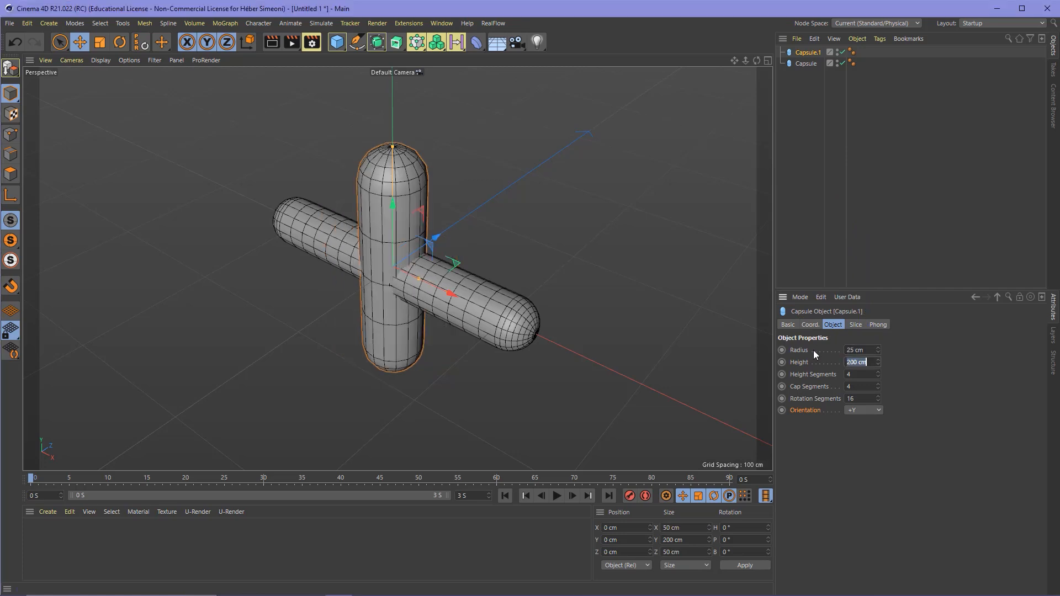
key("Tab")
type("6")
key("Tab")
type("8")
key("Return")
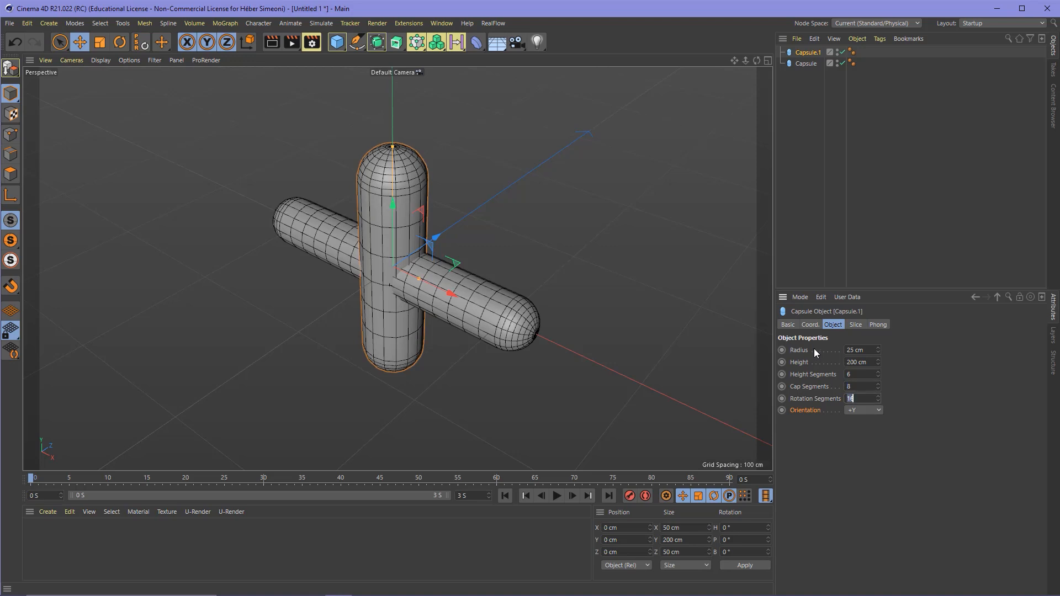
Step: Change the second capsule's orientation to +X to align it with the first one
left_click(860, 414)
left_click(857, 421)
left_click_drag(386, 278, 420, 274, "alt")
scroll(418, 265, "up", 2)
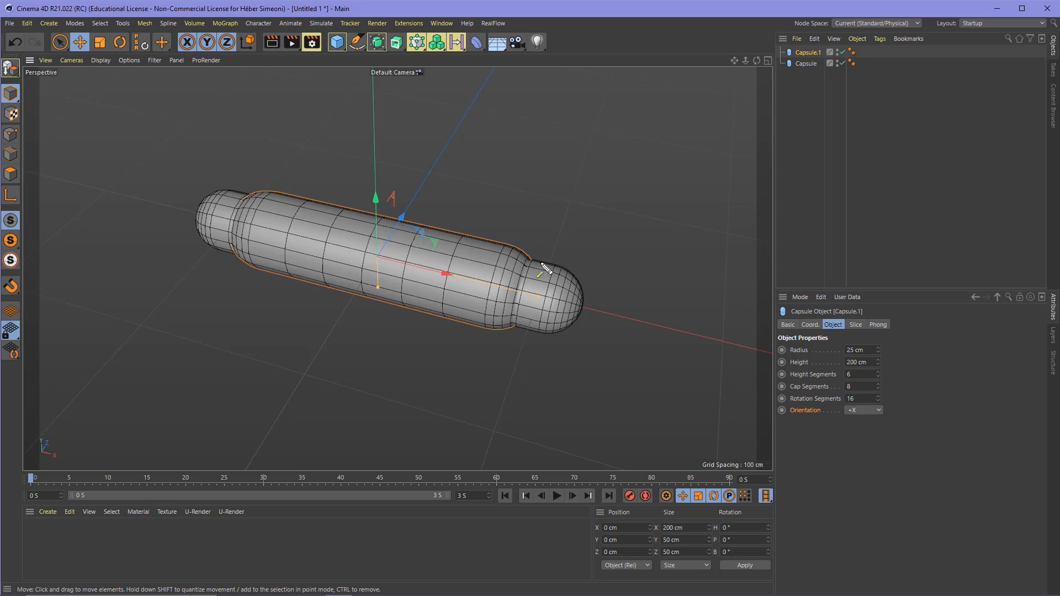
Step: Enable Slice on the second capsule to cut it in half lengthwise
mouse_move(469, 189)
left_mouse_down()
mouse_move(484, 242)
mouse_move(813, 53)
mouse_move(469, 237)
mouse_move(470, 249)
mouse_move(636, 213)
mouse_move(799, 264)
mouse_move(833, 327)
mouse_move(849, 291)
mouse_move(860, 331)
left_mouse_up()
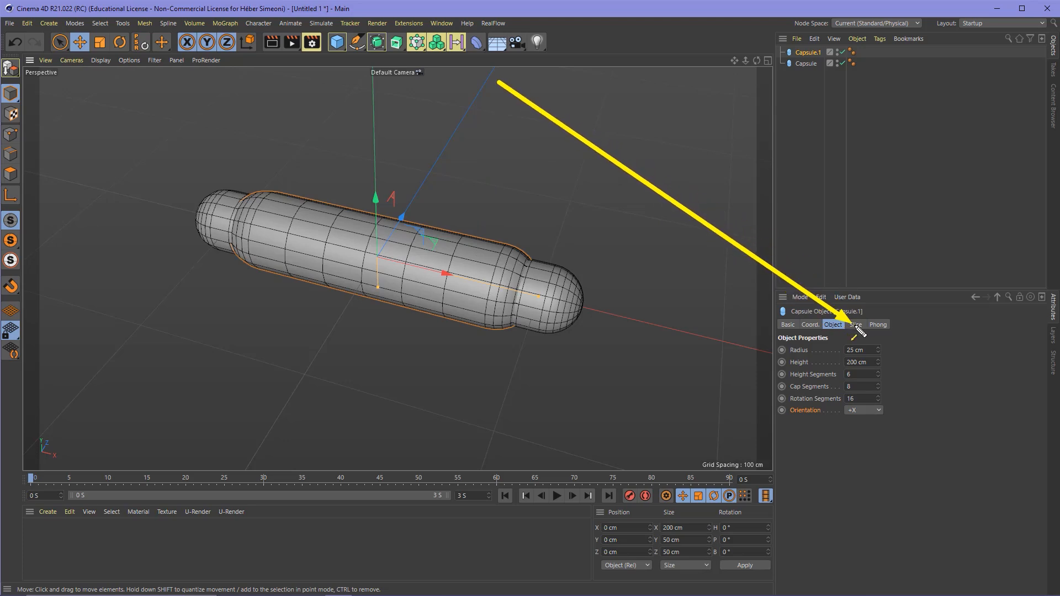
left_click(856, 326)
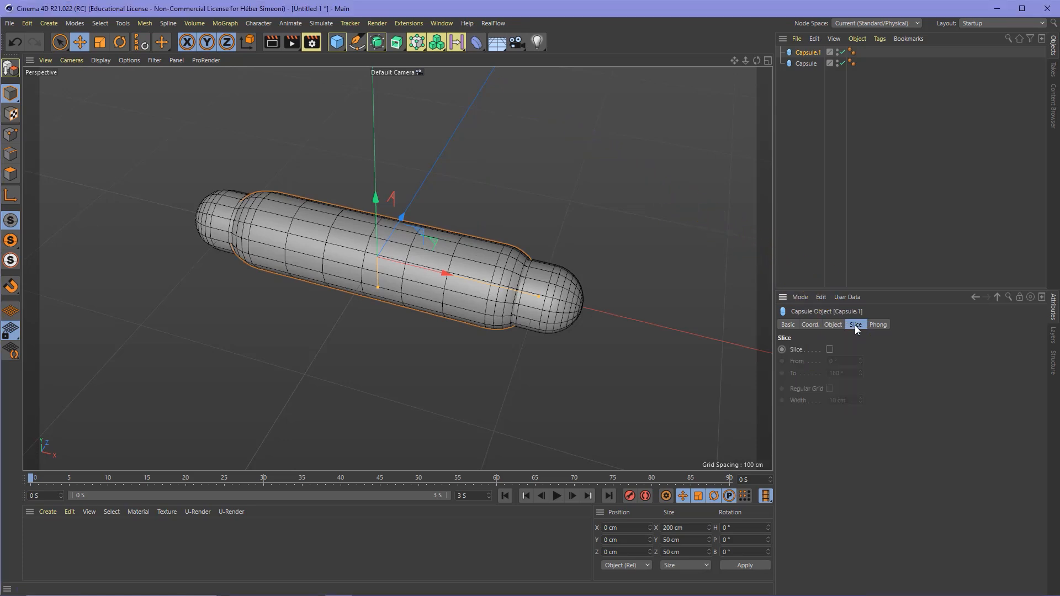
left_click(832, 349)
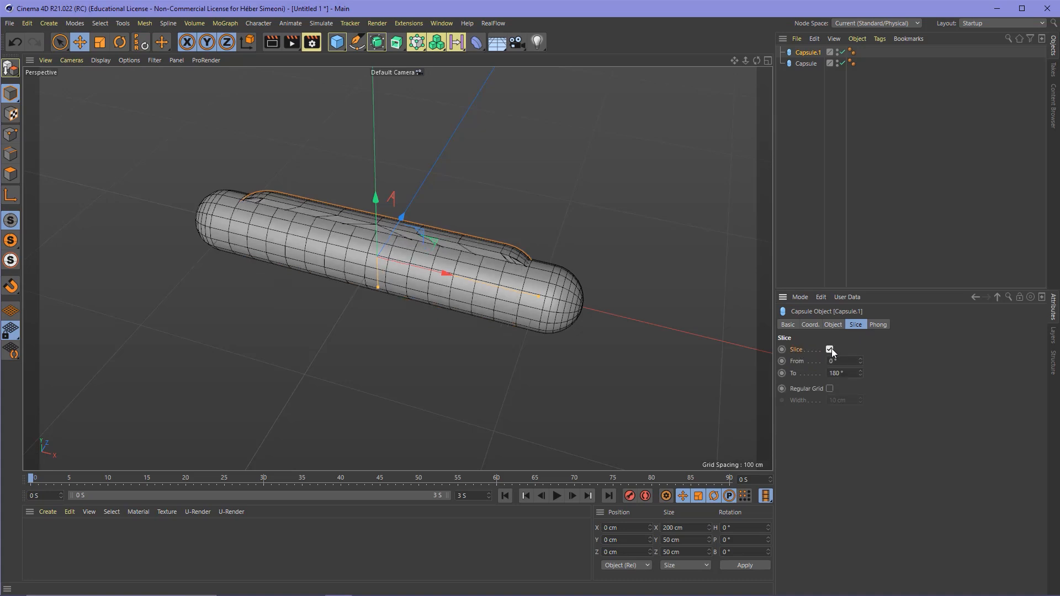
Step: Move the sliced capsule about 73 cm along the Z axis, away from the first capsule
left_click_drag(665, 337, 266, 245, "alt")
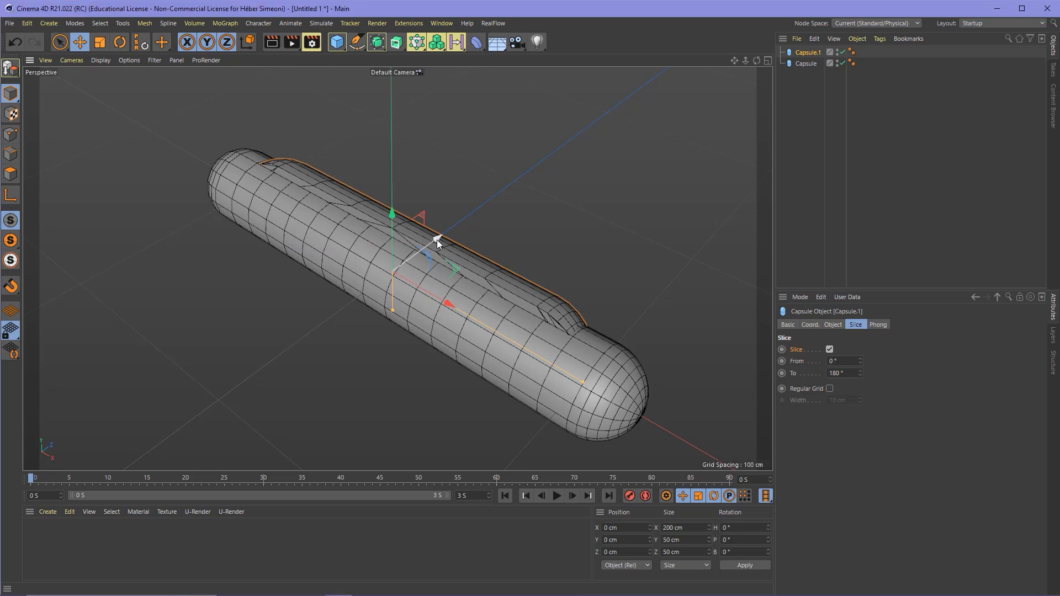
left_click_drag(436, 240, 537, 188)
left_click_drag(534, 194, 459, 256, "alt")
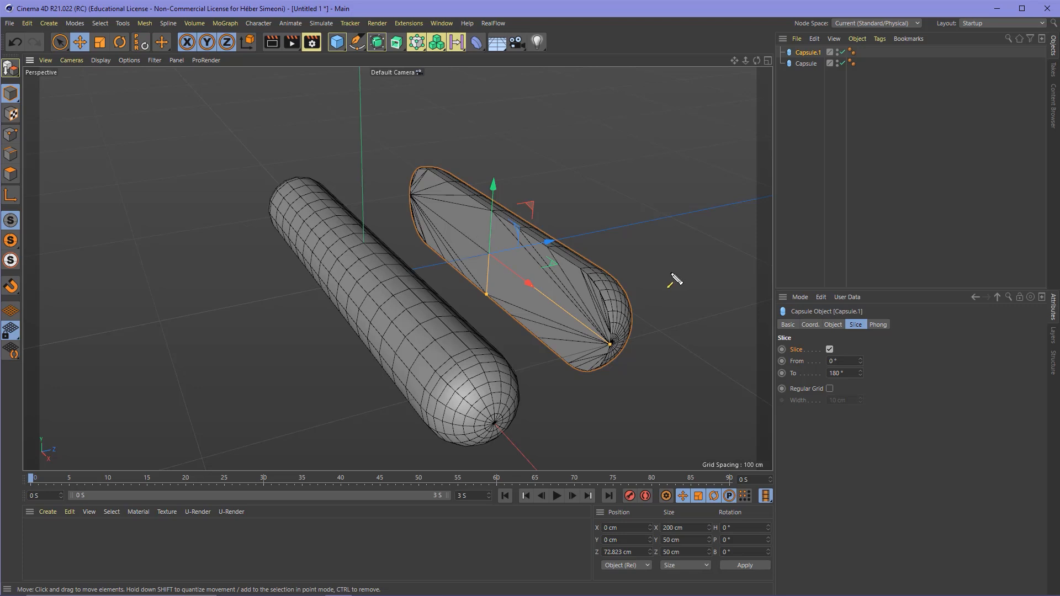
Step: Toggle Regular Grid for the sliced capsule's cut face to compare the meshes, leaving it enabled
left_click(829, 388)
left_click(830, 388)
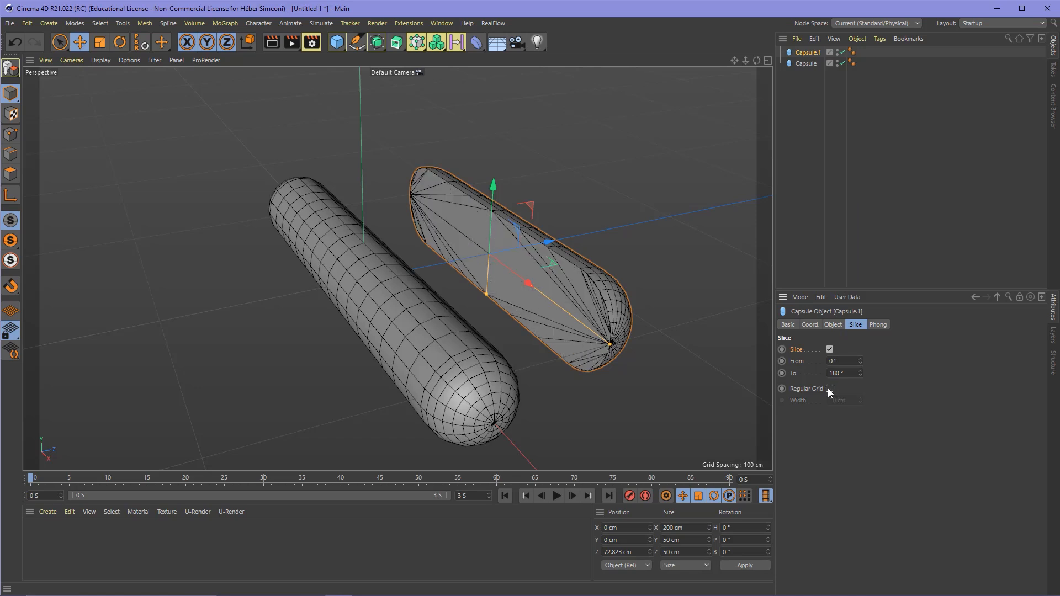
left_click(829, 389)
left_click(829, 389)
left_click(830, 389)
left_click(830, 389)
left_click(830, 389)
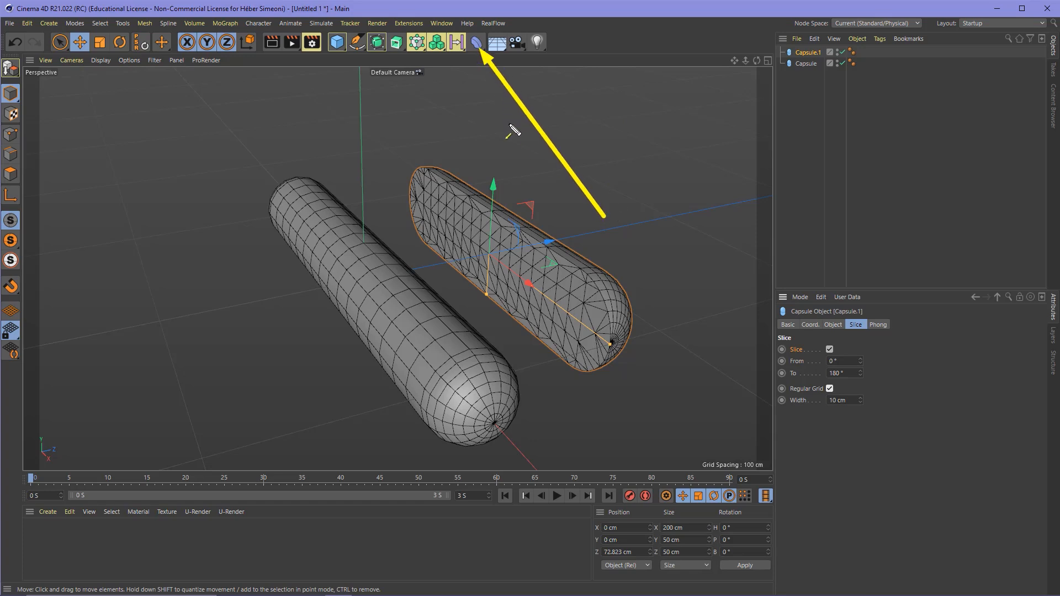
Step: Deselect the sliced capsule and show all four viewports
key("Escape")
left_click(469, 149)
middle_click(465, 151)
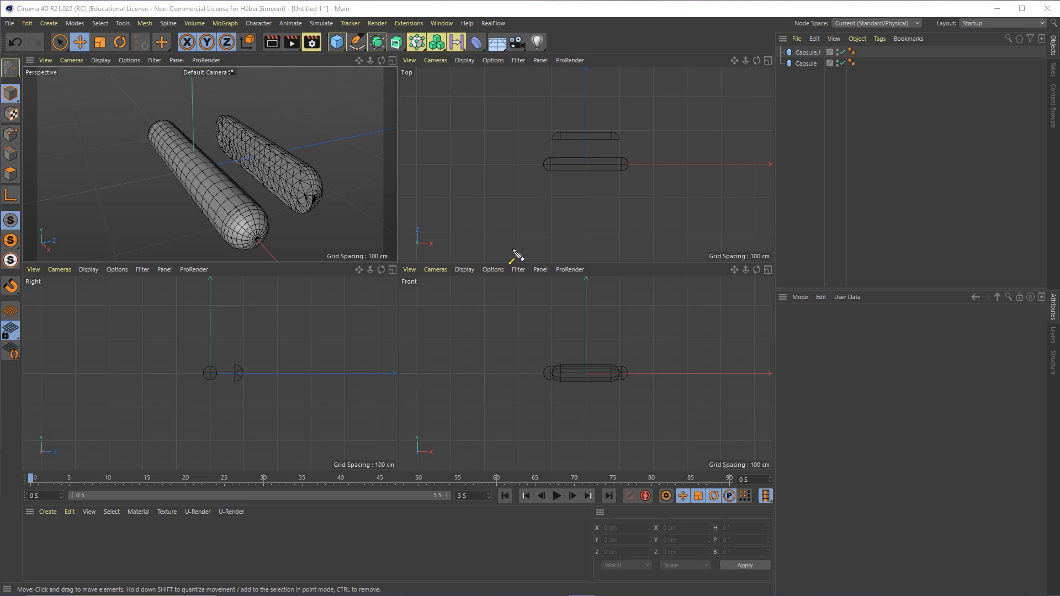
Step: Move the half capsule along Z in the top view to about 20.7 cm, up against the full capsule's side
mouse_move(574, 417)
left_mouse_down()
mouse_move(992, 78)
mouse_move(417, 87)
left_mouse_up()
scroll(608, 130, "up", 6)
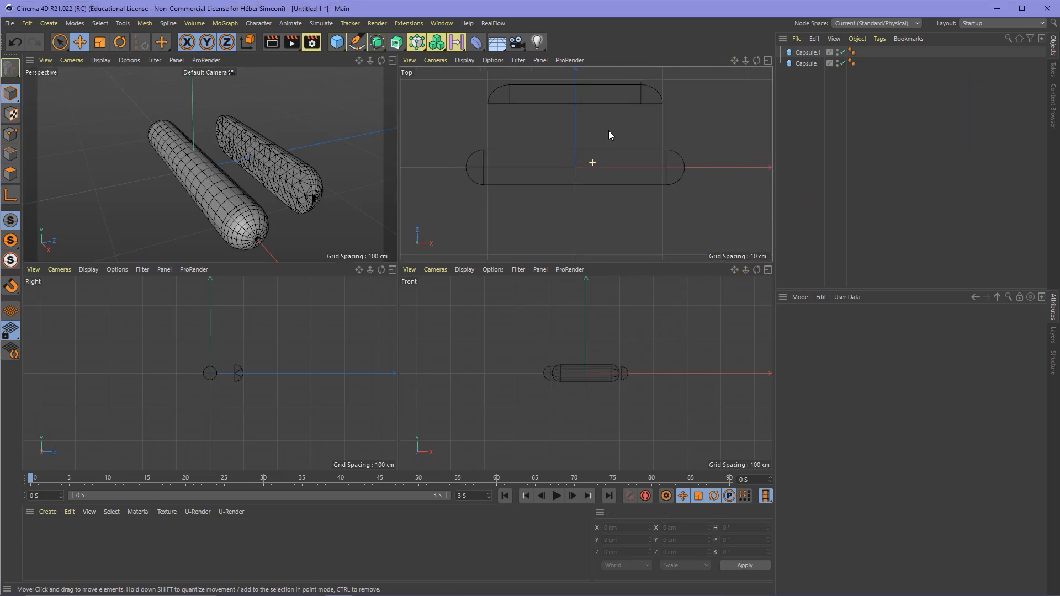
left_click(585, 123)
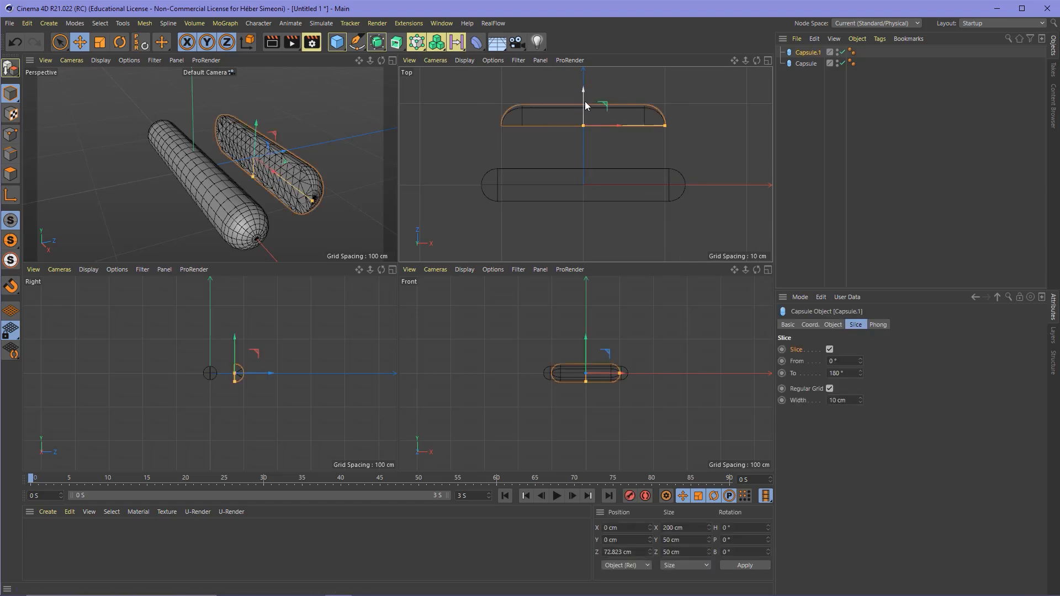
left_click_drag(584, 106, 587, 149)
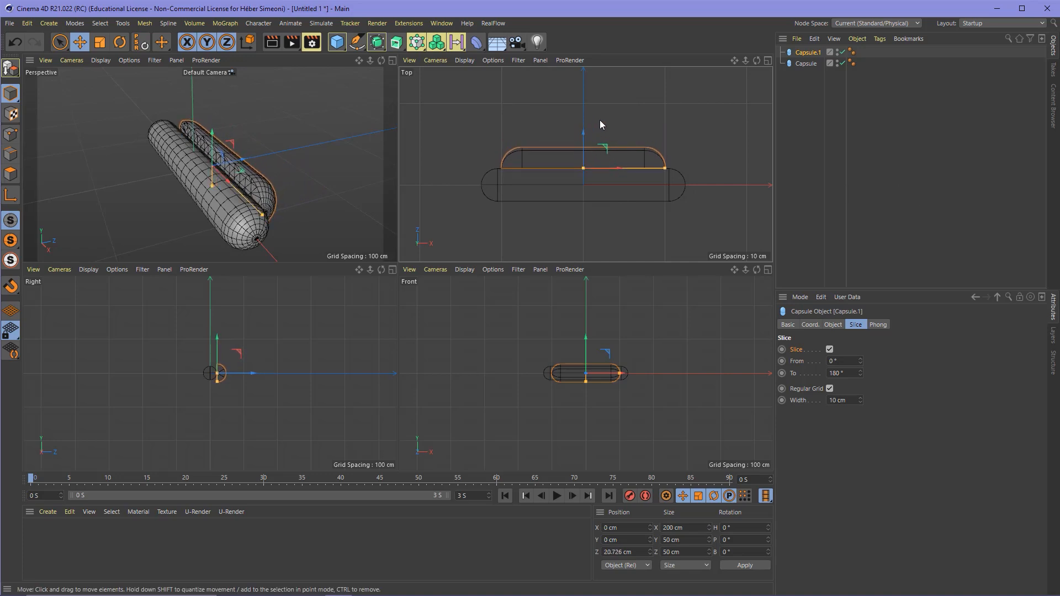
Step: Duplicate the half capsule along Z to the full capsule's opposite side, at about -19.2 cm, and deselect the copy
scroll(610, 172, "up", 2)
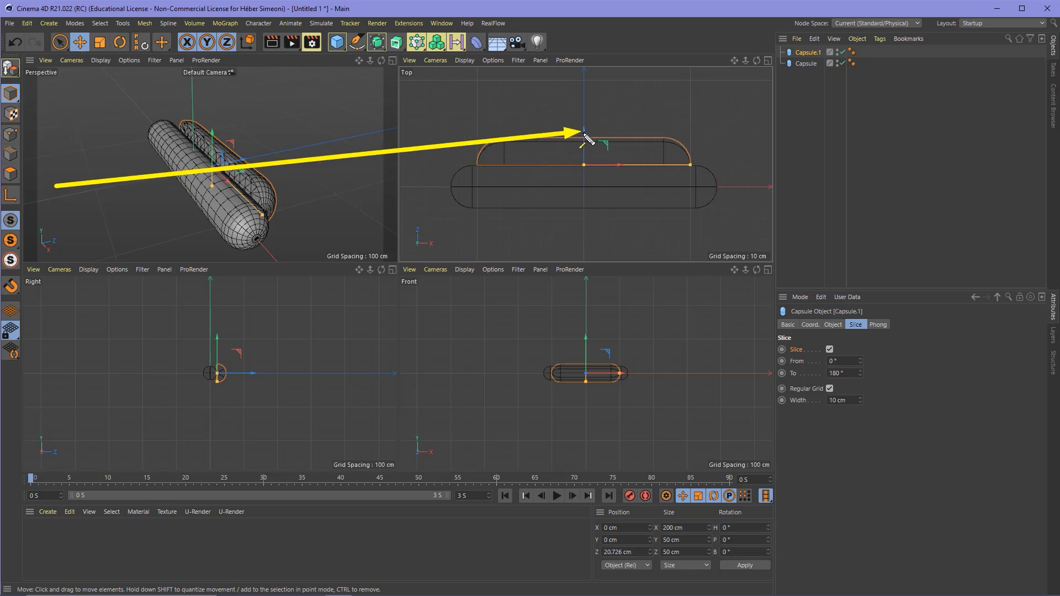
key("Escape")
left_click_drag(584, 131, 586, 116)
key("ctrl+z")
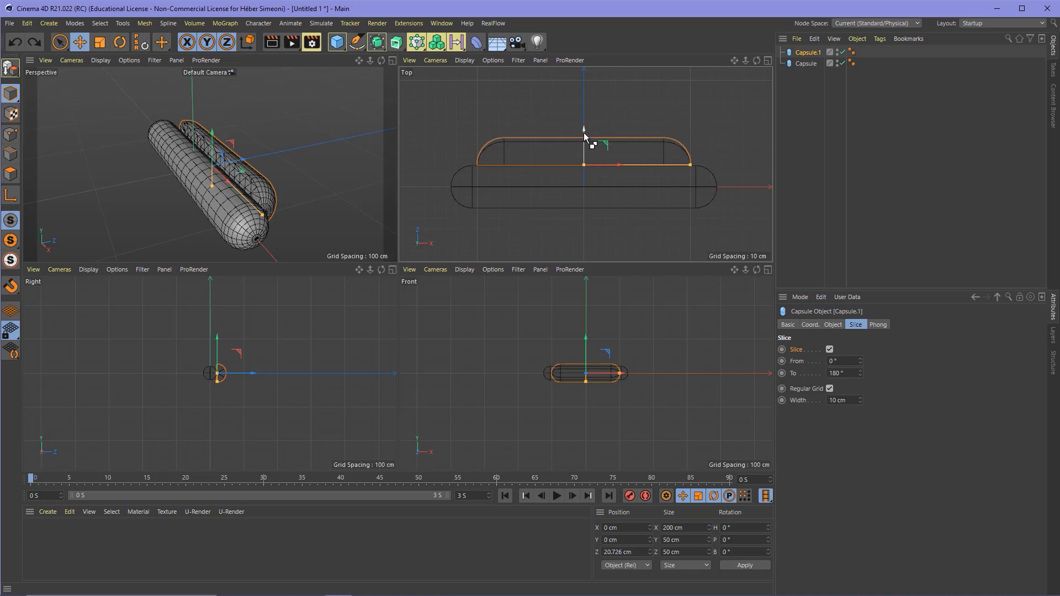
left_click_drag(585, 133, 584, 175, "ctrl")
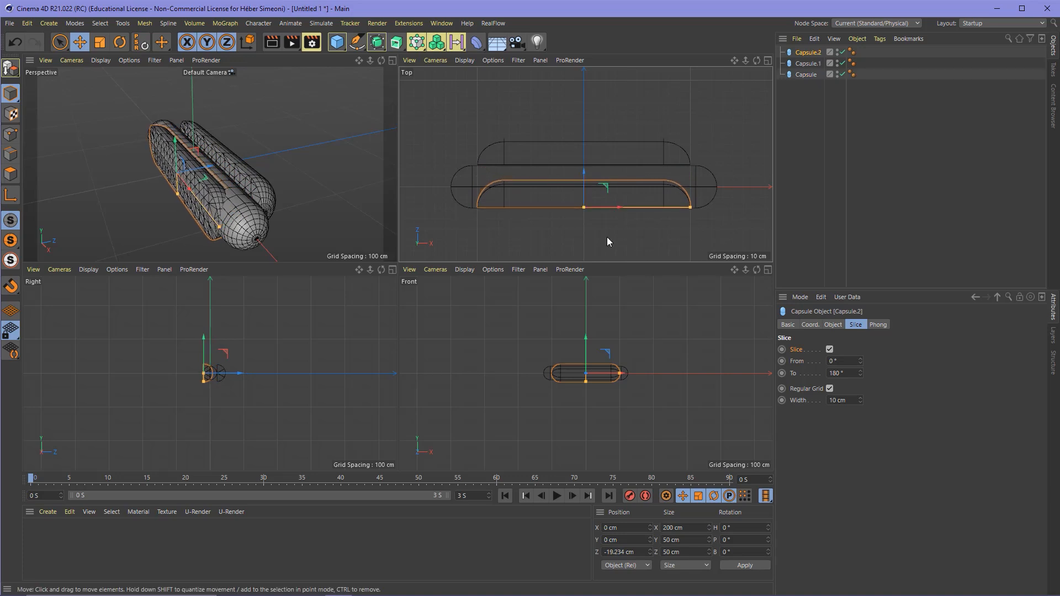
mouse_move(425, 123)
left_mouse_down()
mouse_move(284, 177)
mouse_move(237, 182)
mouse_move(234, 202)
left_mouse_up()
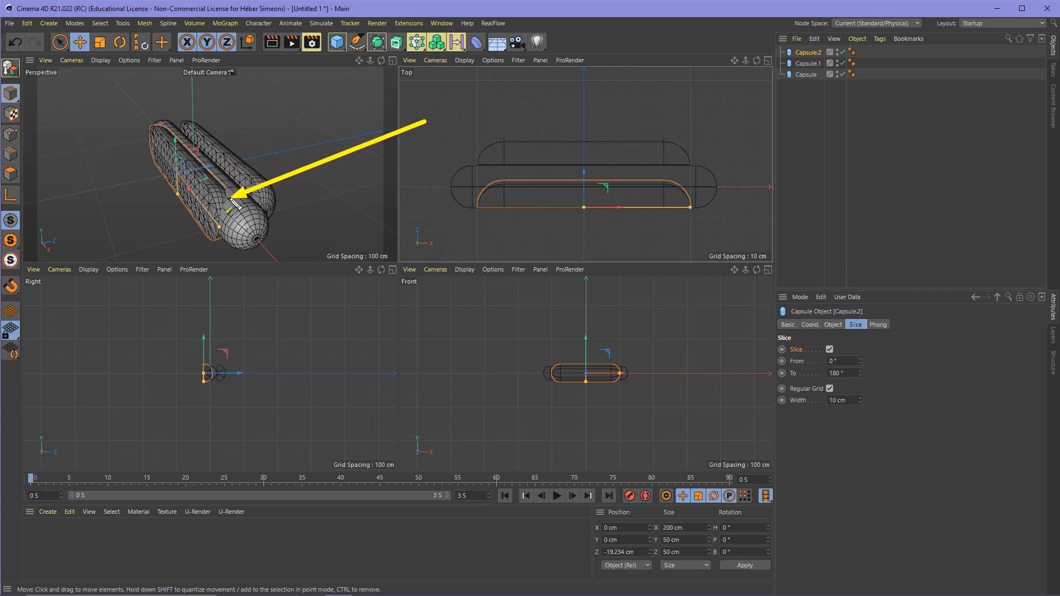
key("Escape")
left_click(246, 327)
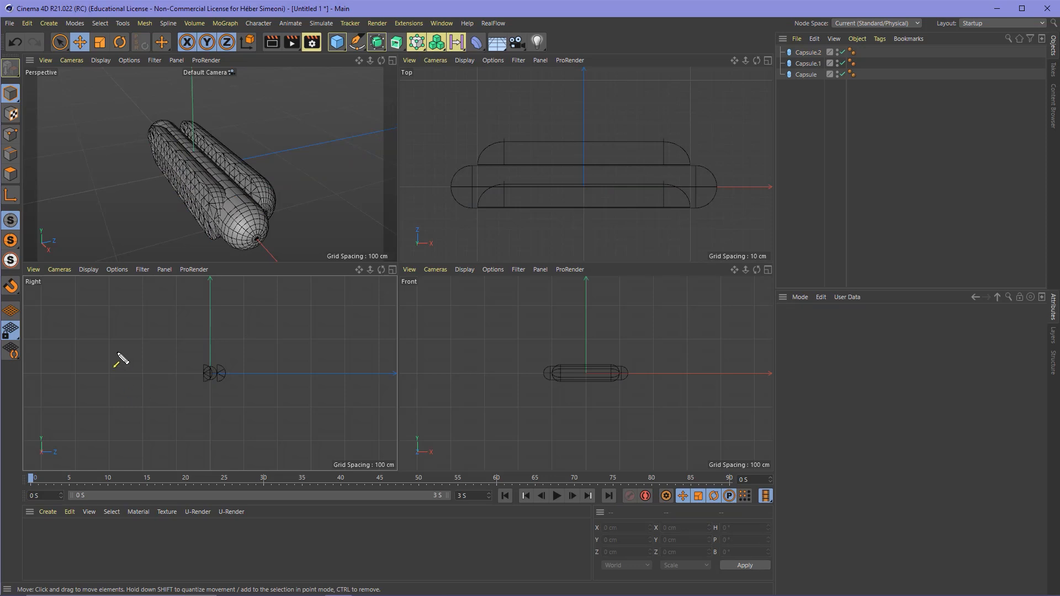
Step: Rotate the half capsule on the positive Z side in the Right view to a pitch of about -26°
left_click_drag(134, 387, 39, 288)
key("Escape")
right_click_drag(205, 384, 278, 350, "alt")
middle_click_drag(246, 346, 213, 378, "alt")
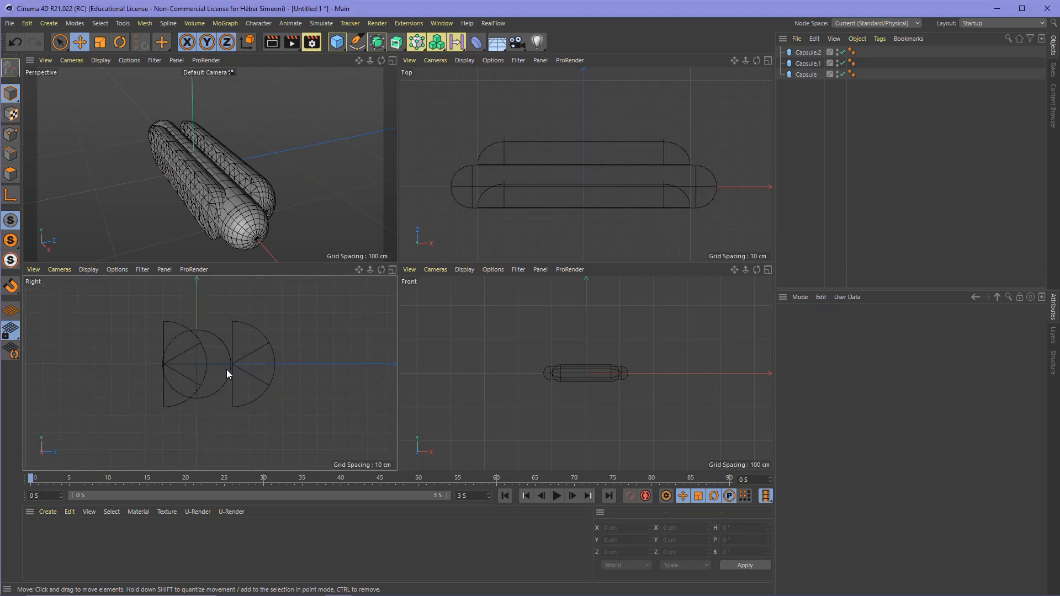
scroll(227, 369, "up", 1)
left_click(270, 332)
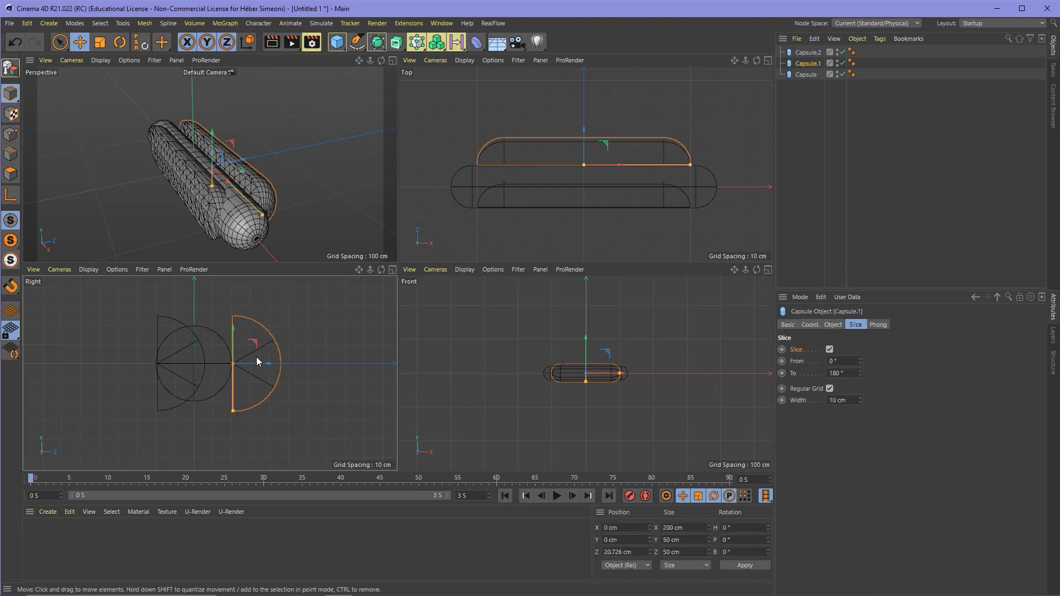
left_click(122, 47)
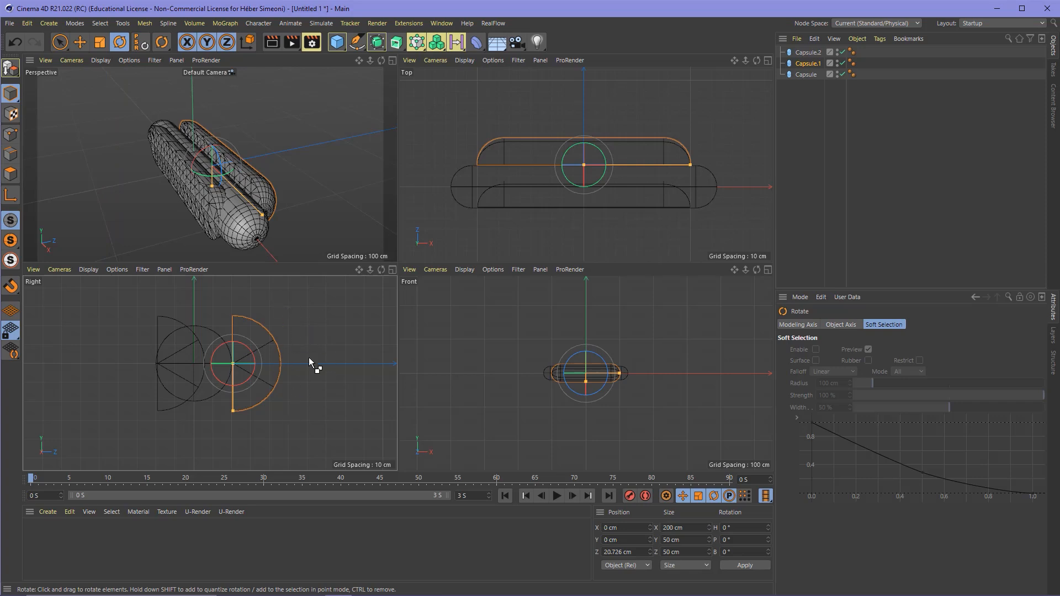
left_click_drag(296, 304, 320, 336)
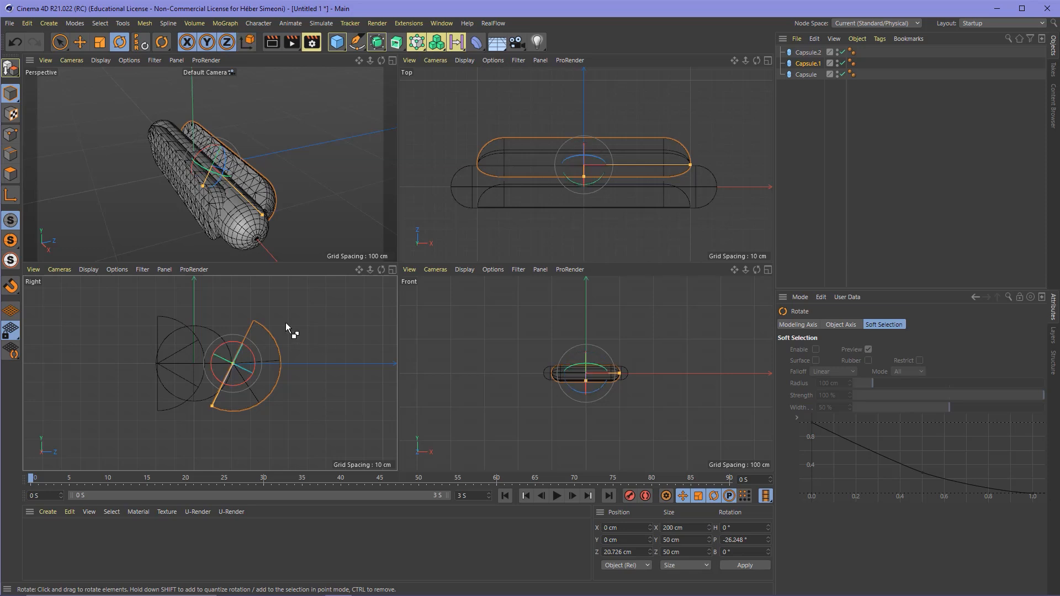
Step: Move the tilted half capsule against the full capsule's lower side, to about Y -3.3 cm and Z 21 cm
key("e")
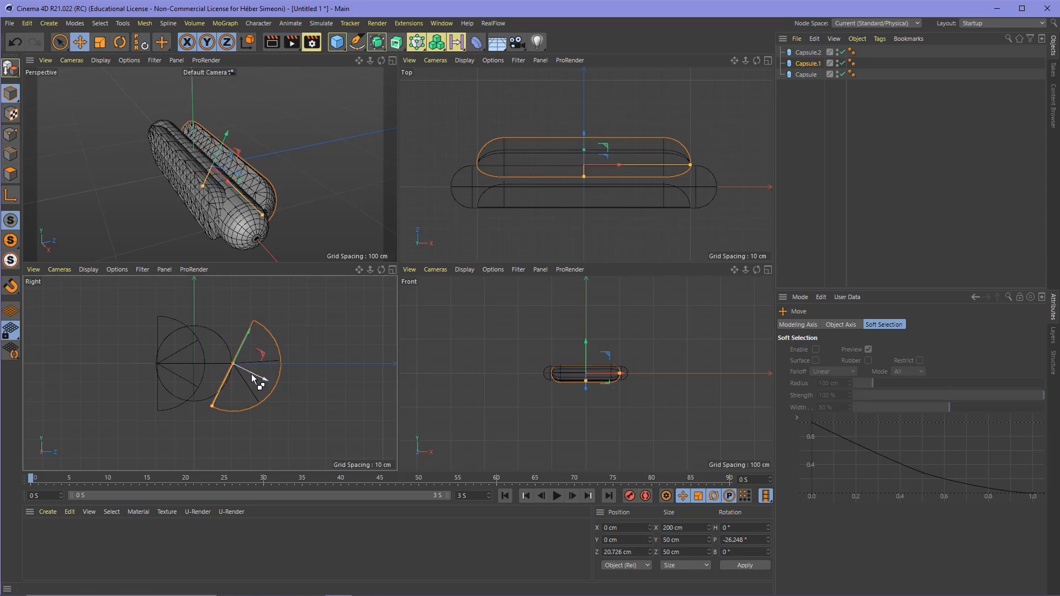
left_click_drag(251, 373, 254, 374)
scroll(213, 377, "up", 3)
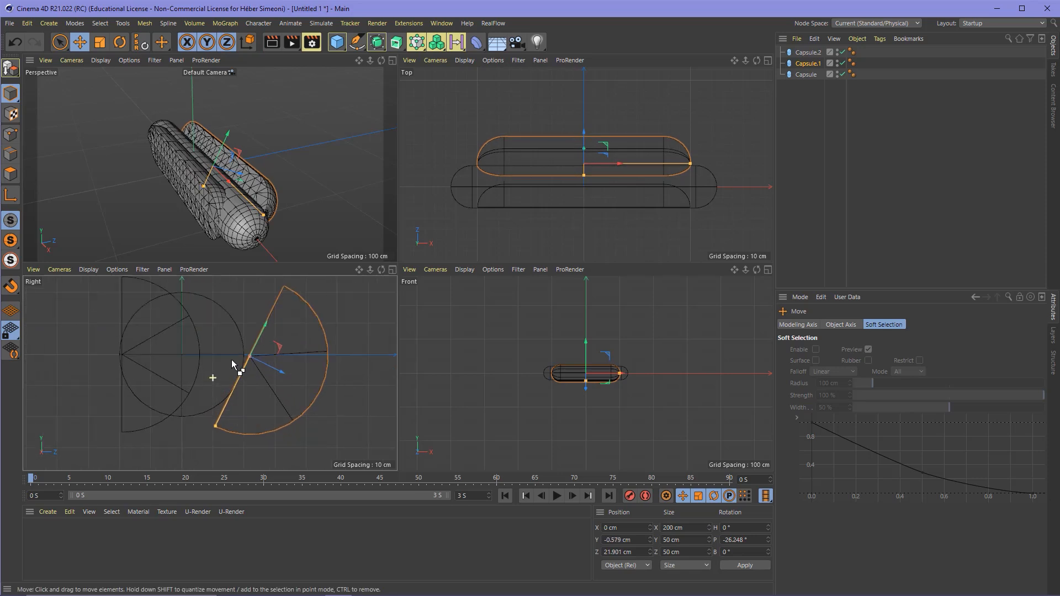
middle_click(224, 331)
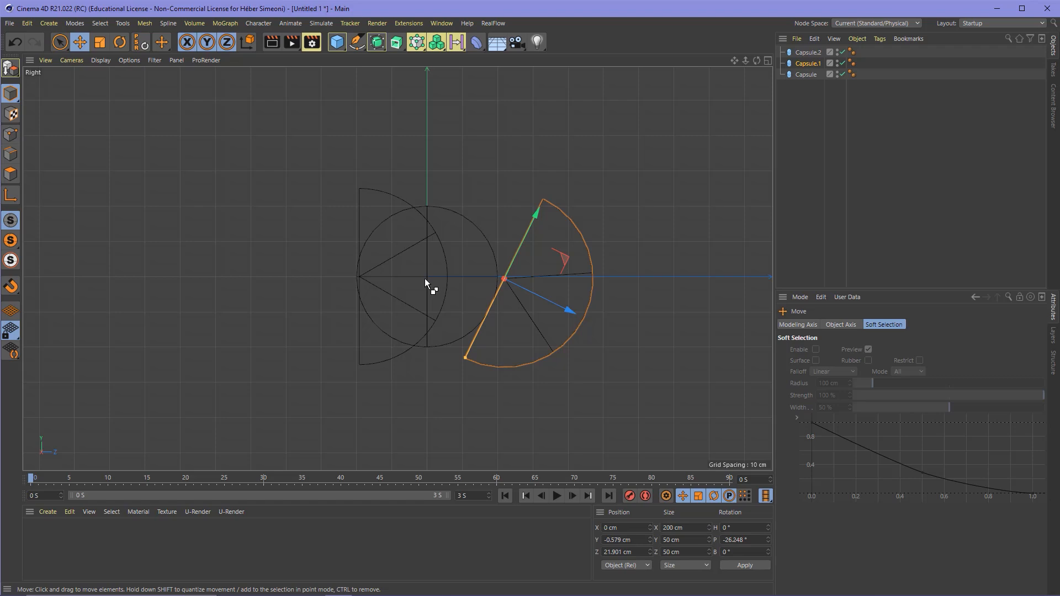
left_click_drag(529, 229, 525, 238)
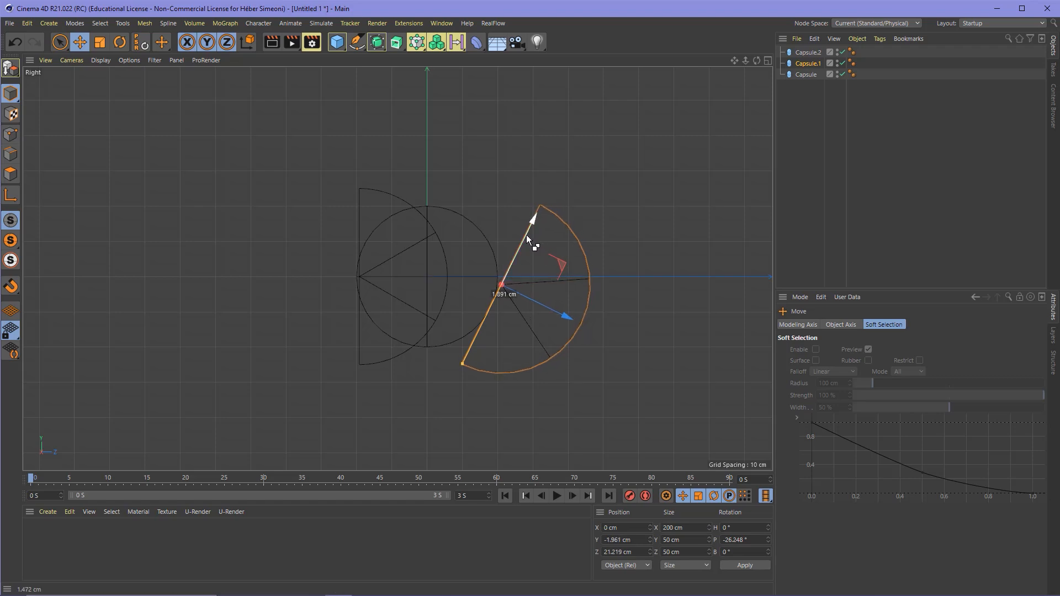
left_click_drag(533, 301, 535, 303)
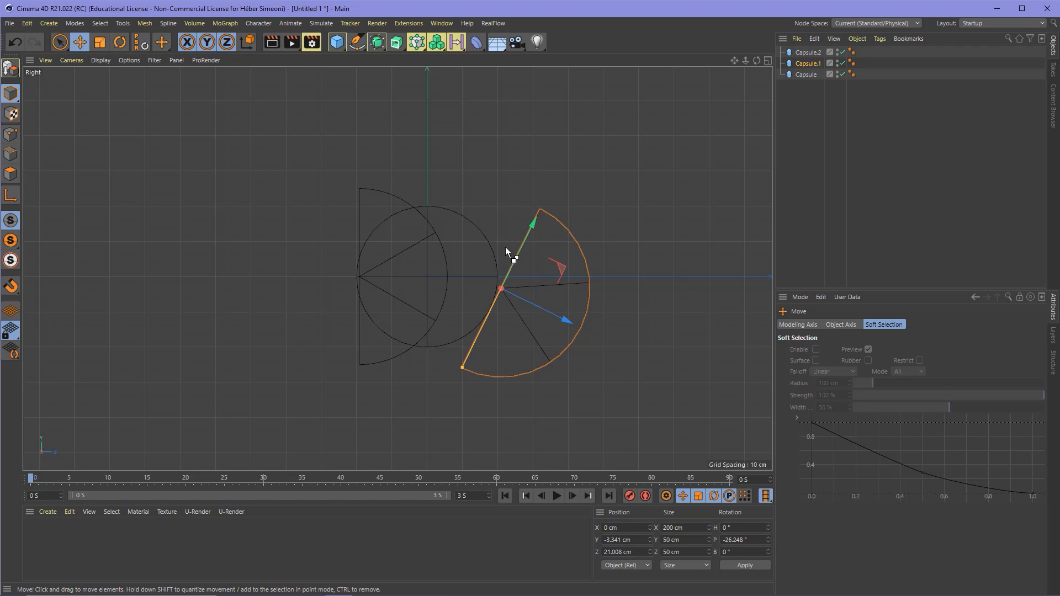
Step: Rotate the duplicated half capsule to a pitch of about -151° so it mirrors the other half, and deselect it
left_click(366, 189)
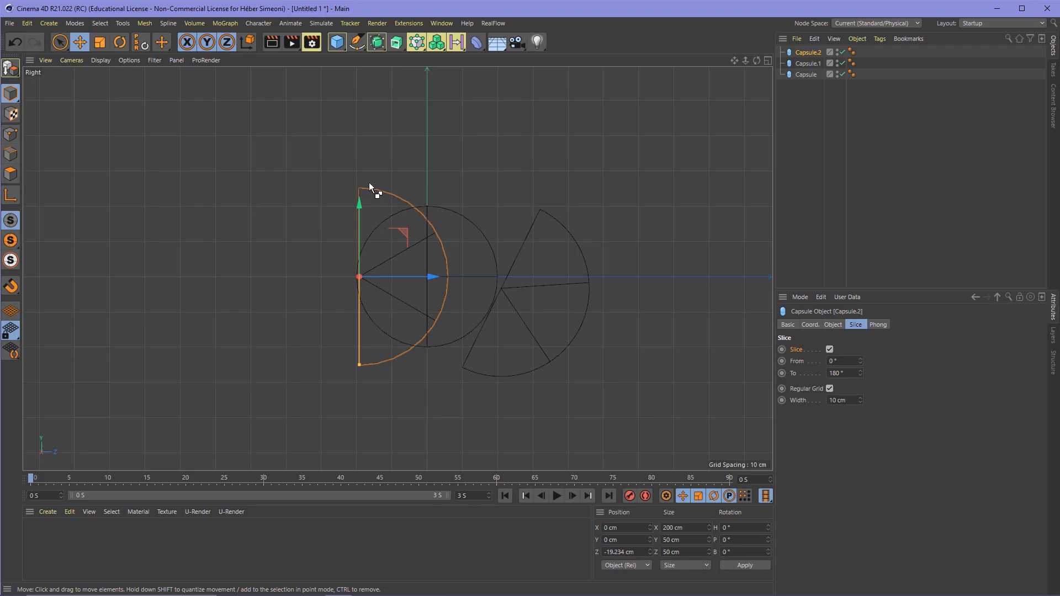
key("r")
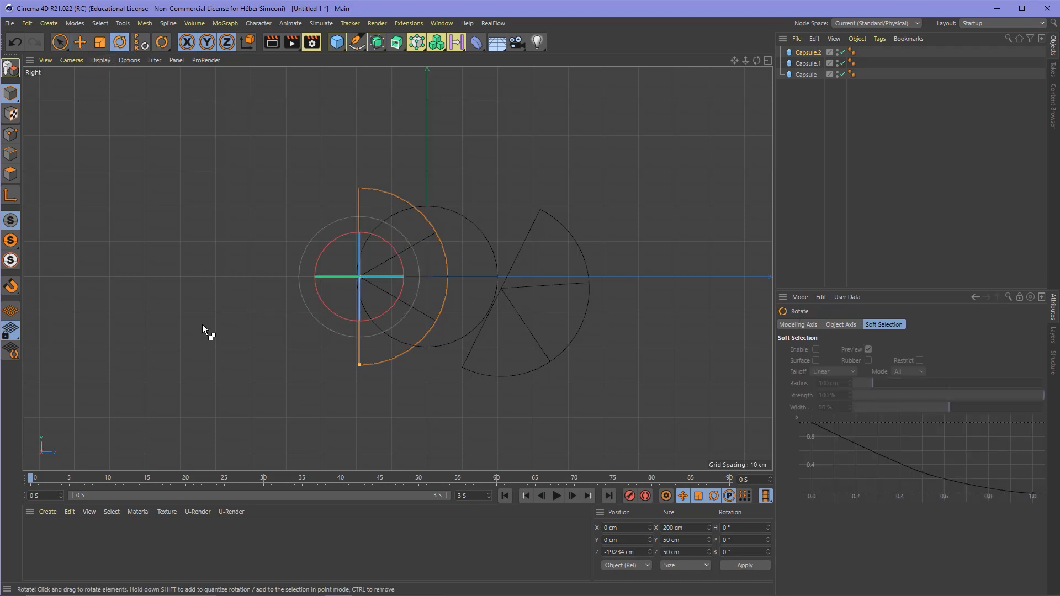
left_click_drag(227, 316, 294, 260)
left_click(137, 76)
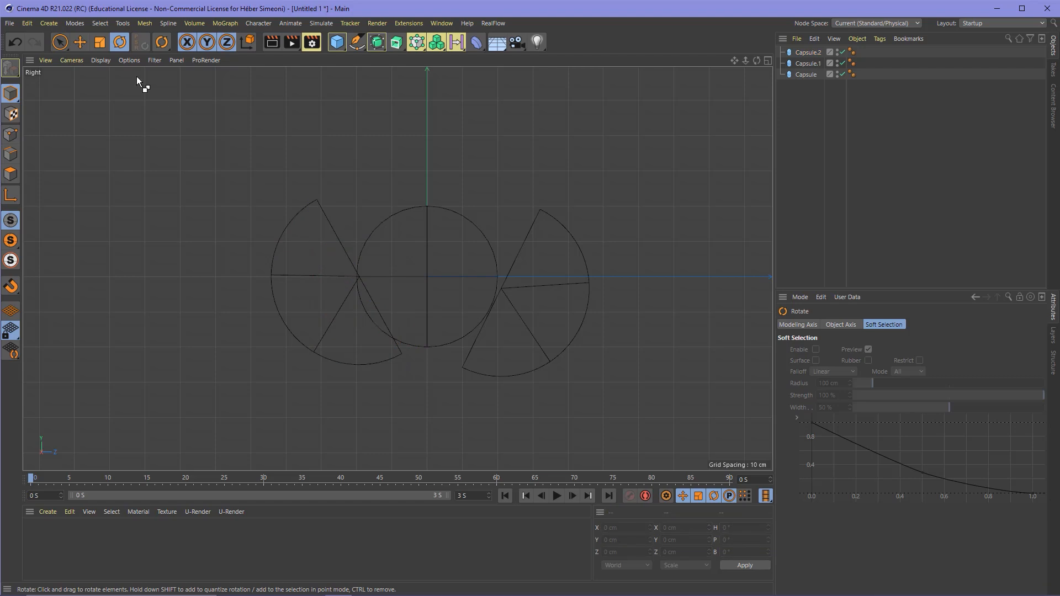
Step: Move the duplicated half capsule to about Y -6.1 cm and Z -20.2 cm, return to the perspective view and deselect it
left_click(331, 217)
key("e")
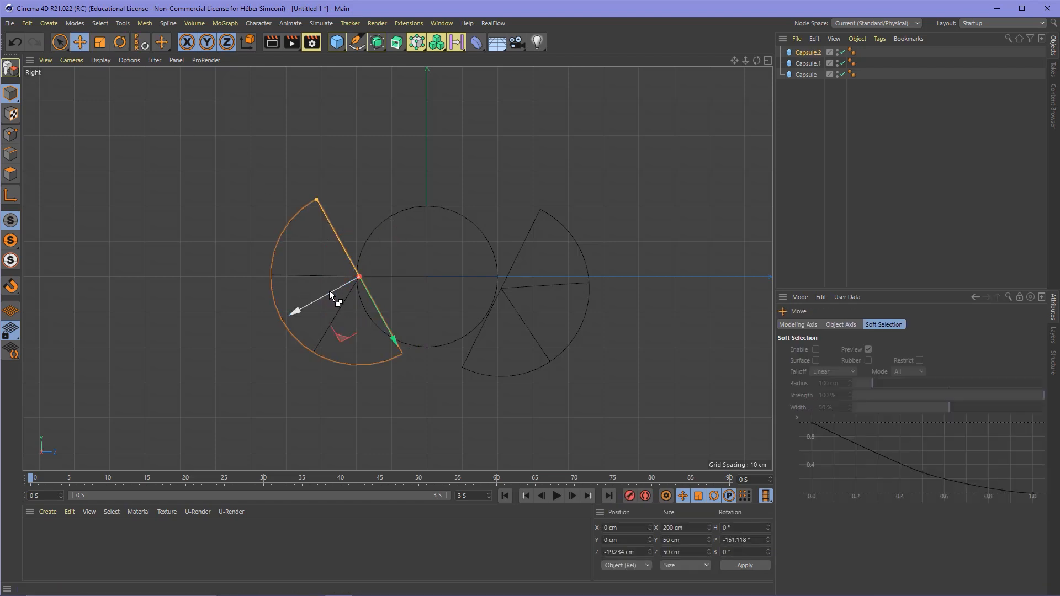
mouse_move(329, 290)
left_mouse_down()
mouse_move(320, 293)
mouse_move(343, 304)
left_mouse_up()
left_click_drag(387, 343, 396, 359)
middle_click(395, 359)
middle_click(254, 181)
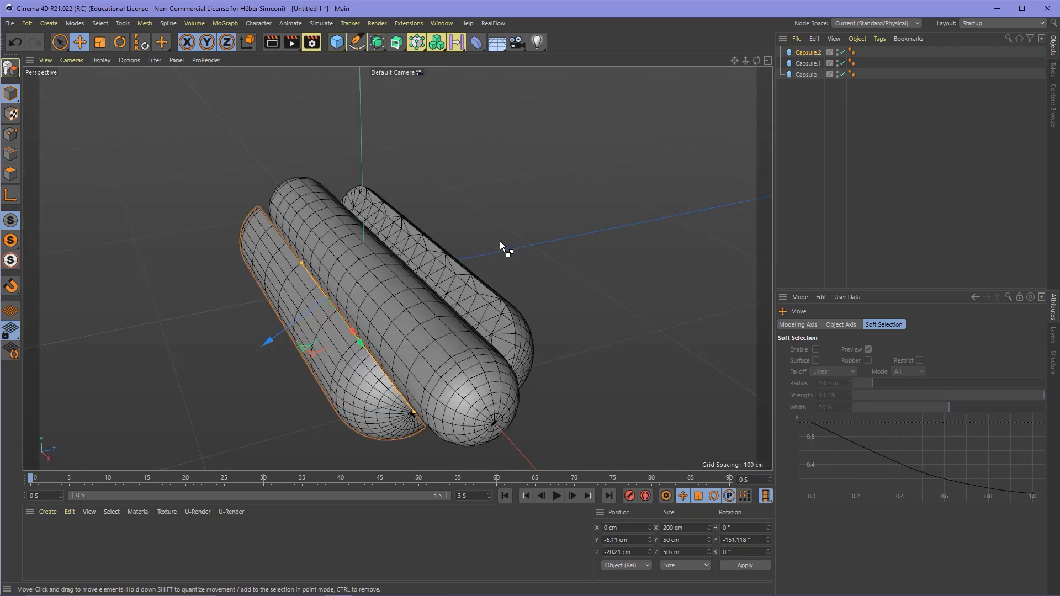
left_click(494, 219)
Step: Switch the perspective view's display to Gouraud Shading without lines and view the three capsules from another angle
scroll(436, 268, "down", 3)
left_click_drag(396, 269, 450, 299, "alt")
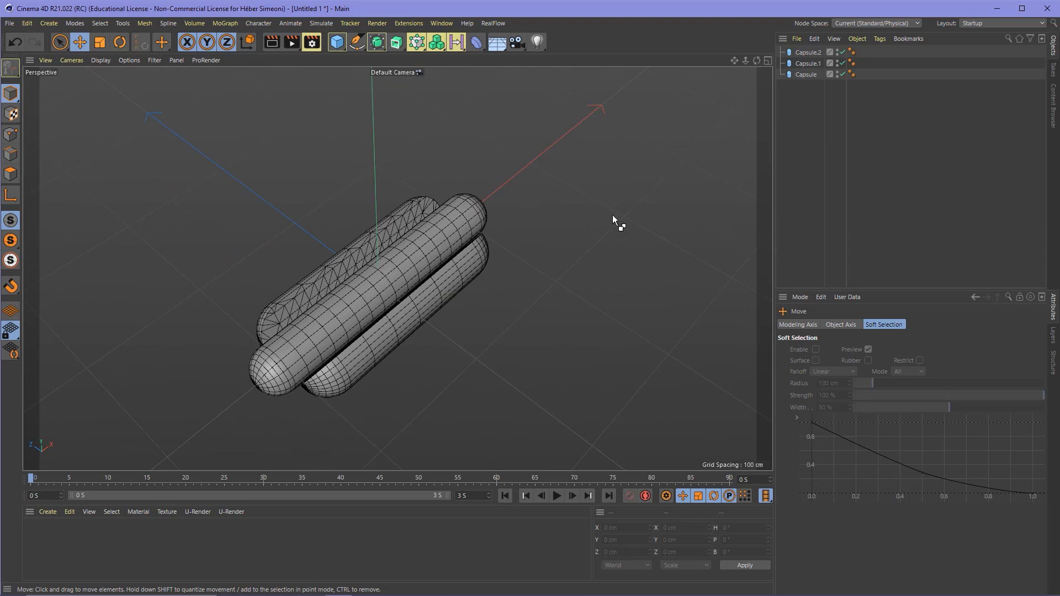
left_click(101, 62)
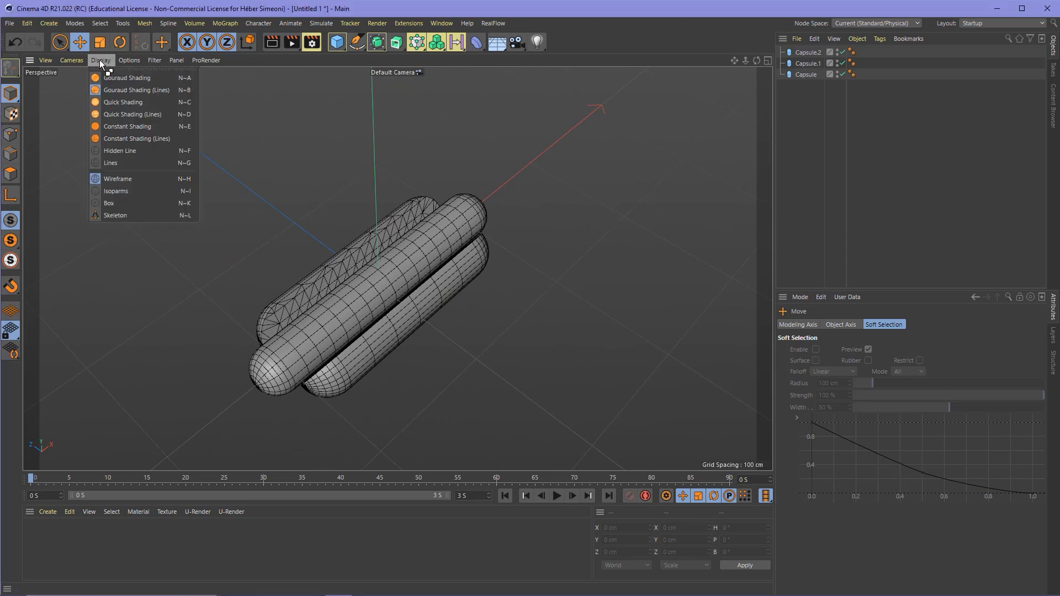
left_click(123, 79)
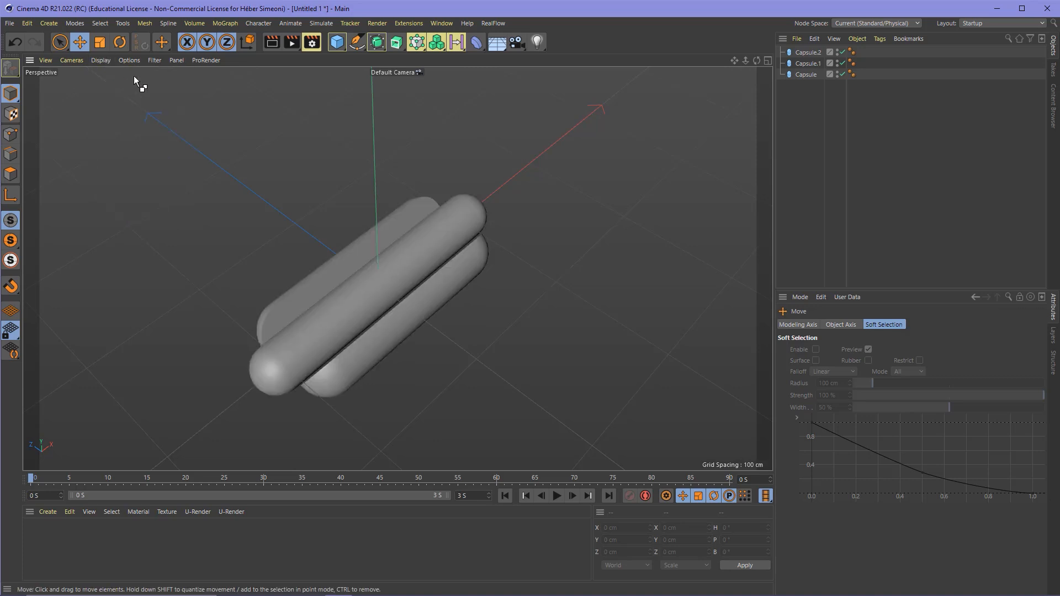
left_click_drag(355, 287, 343, 249, "alt")
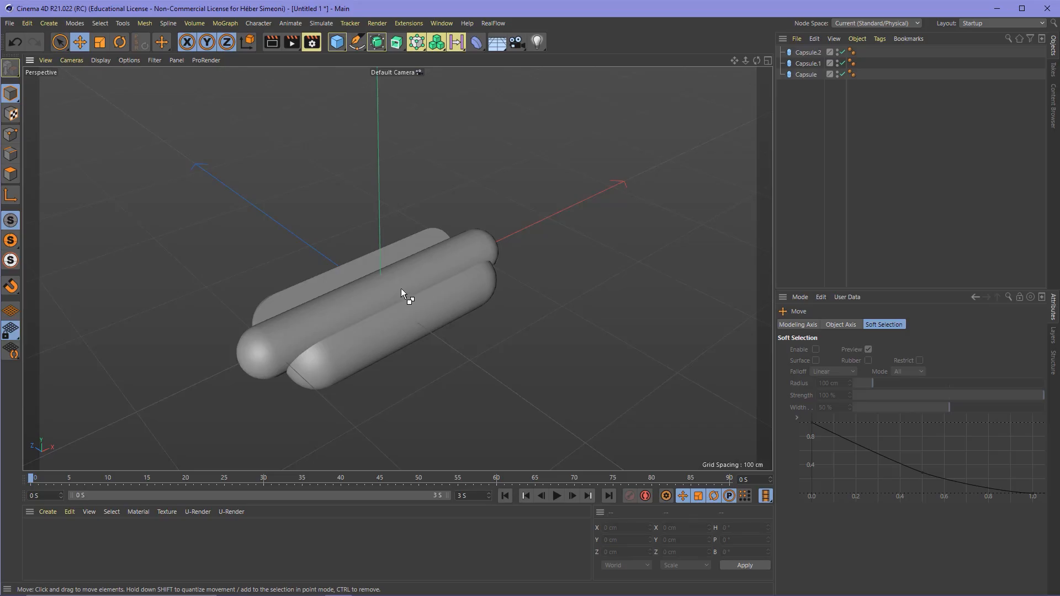
left_click_drag(401, 288, 369, 265)
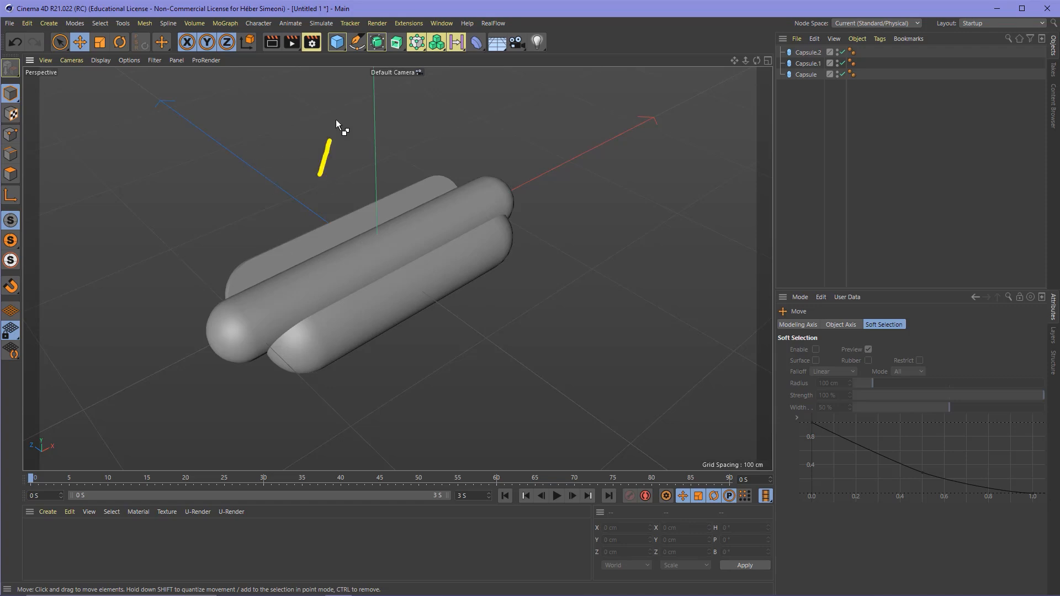
Step: Add a Formula spline to the scene at the origin
left_click(357, 43)
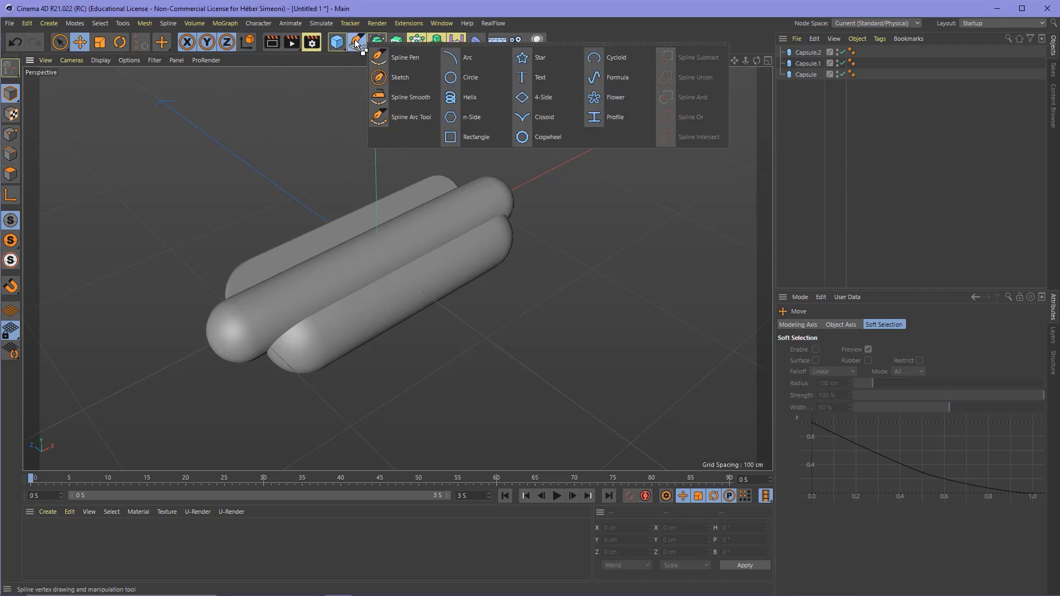
left_click(618, 78)
scroll(377, 270, "down", 3)
left_click_drag(378, 269, 276, 242, "alt")
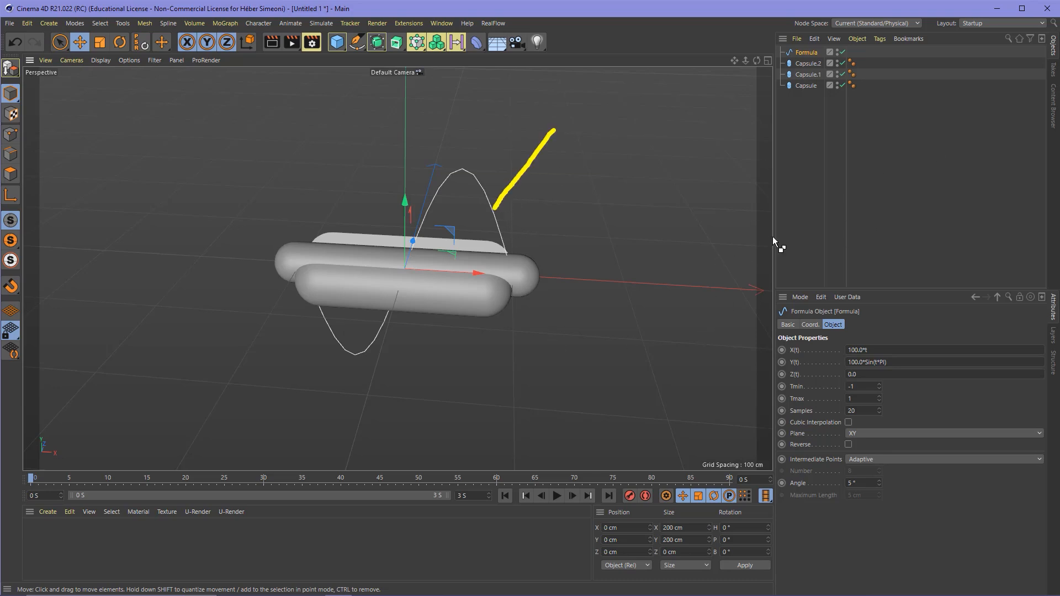
left_click_drag(556, 77, 500, 211)
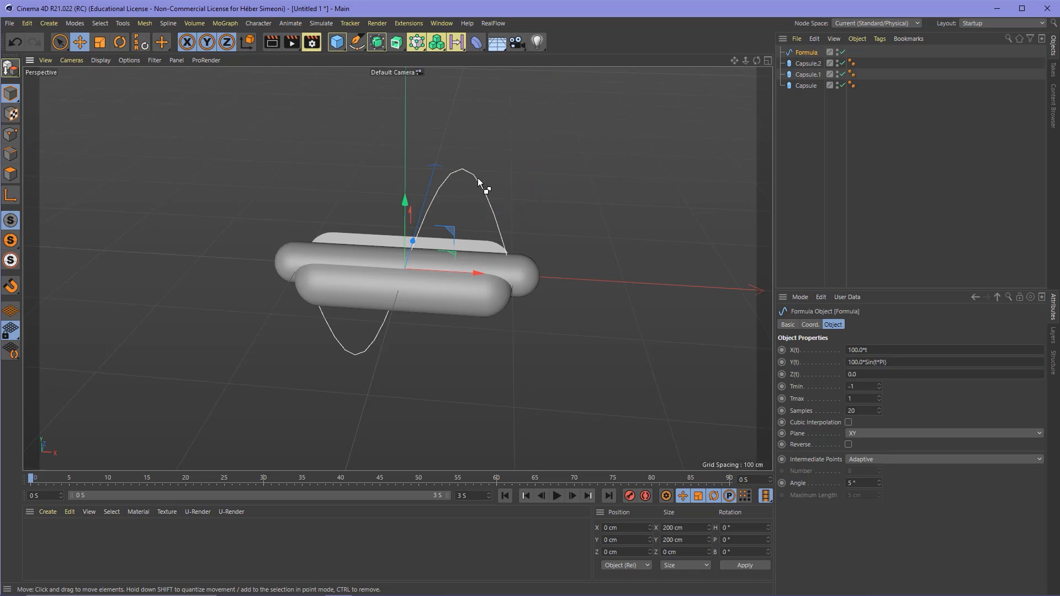
left_click_drag(887, 190, 1049, 307)
left_click_drag(896, 211, 849, 322)
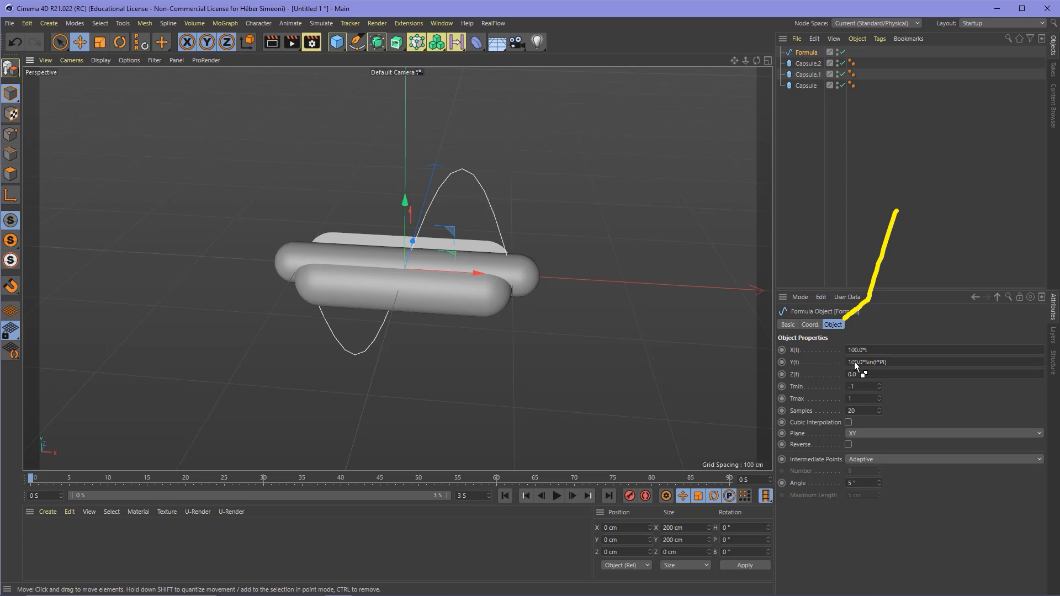
Step: Set the Formula spline's X(t) expression to 20.0*t
left_click_drag(830, 155, 843, 316)
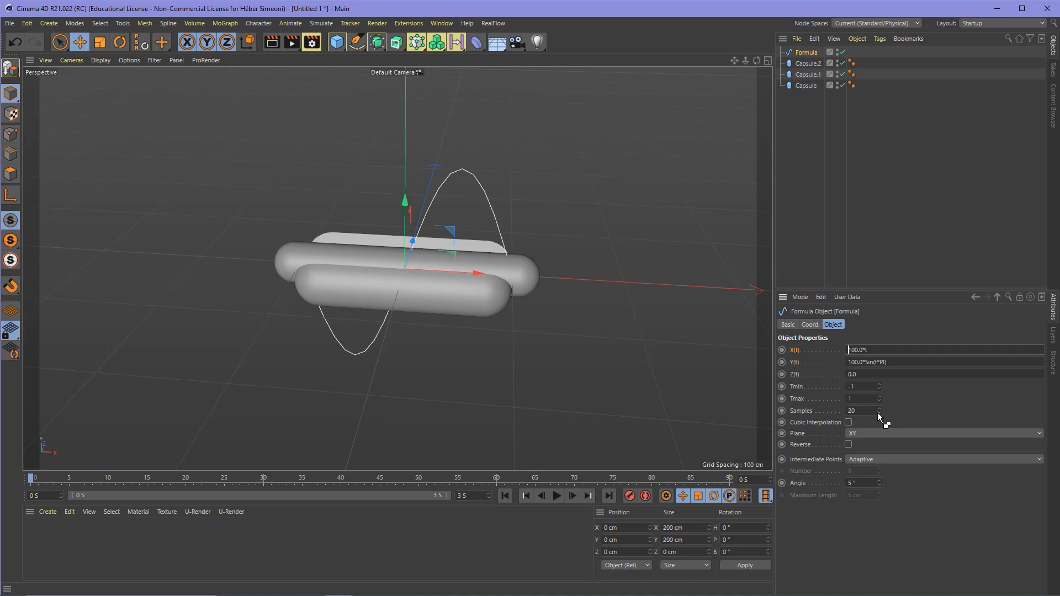
key("Delete")
key("Delete")
key("Delete")
type("20")
key("Return")
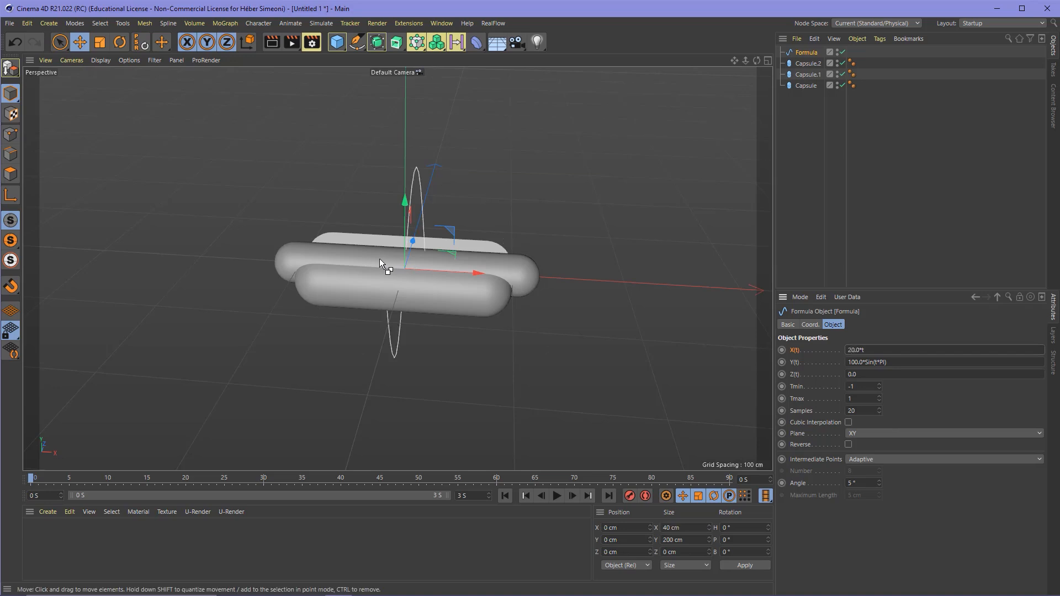
Step: Raise the Formula spline above the capsules to about 62.6 cm in Y and set its Y(t) expression to 12.0*Sin(t*Pi)
left_click_drag(379, 259, 421, 276, "alt")
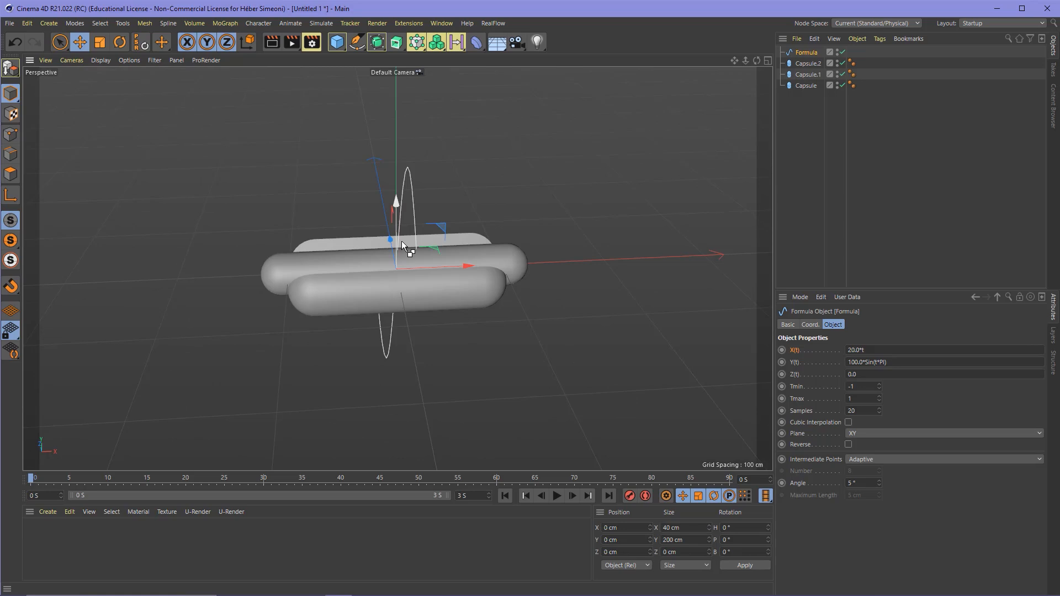
left_click(794, 363)
type("2")
key("Return")
left_click_drag(522, 240, 441, 247, "alt")
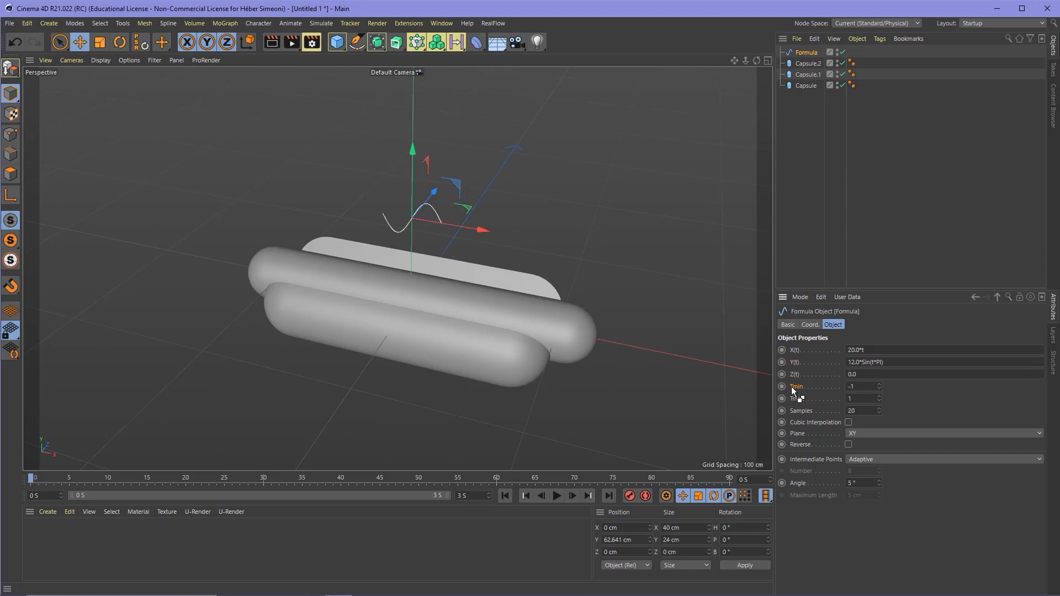
Step: Set the Formula spline's Tmin to -5 and Tmax to 5
left_click_drag(843, 285, 795, 388)
left_click(870, 386)
type("-5")
key("Tab")
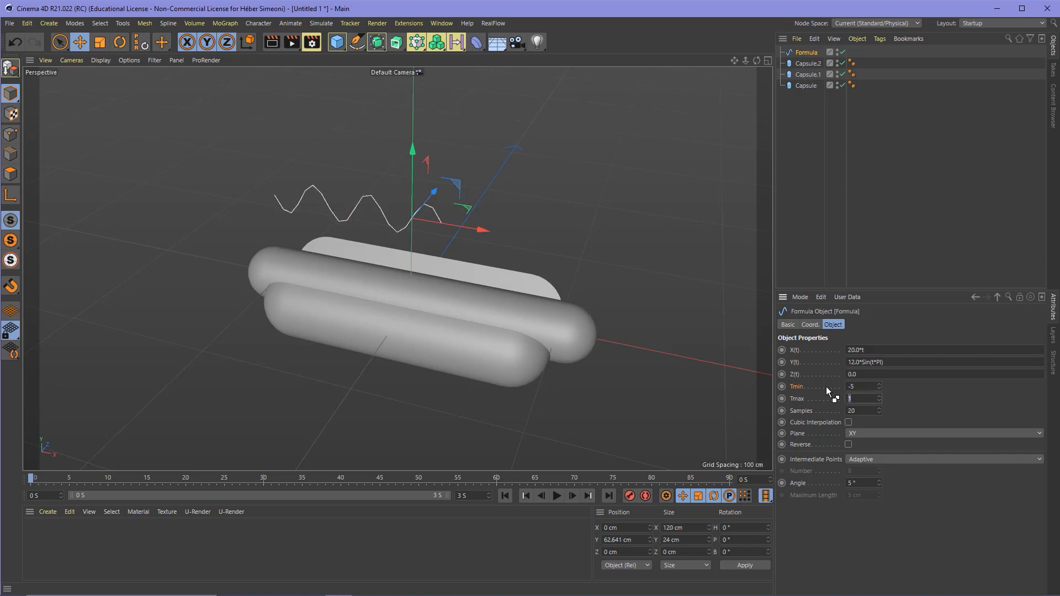
type("5")
key("Tab")
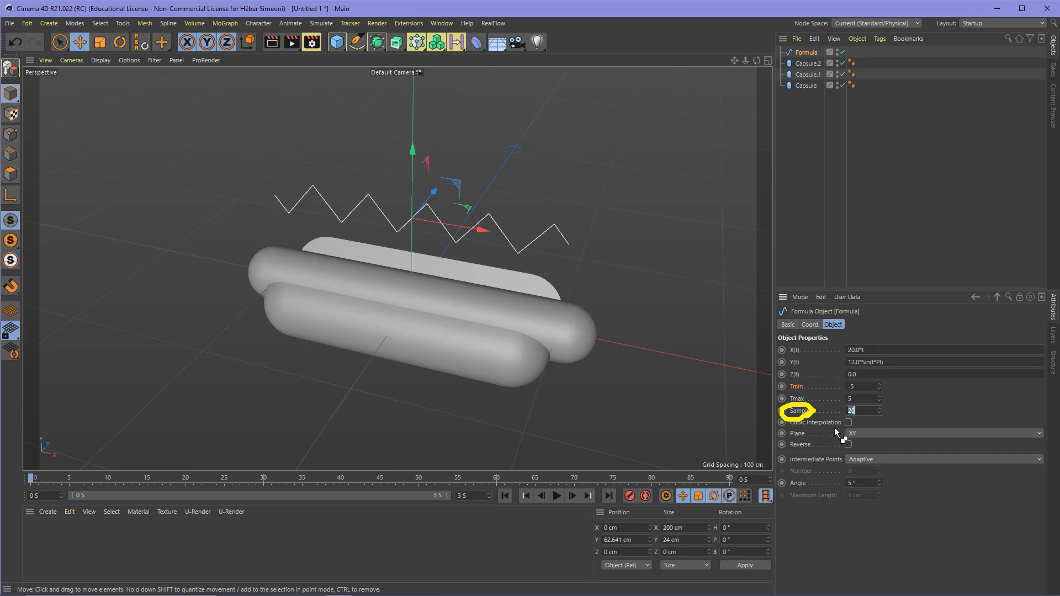
Step: Set the Formula spline's Samples to 100
left_click_drag(864, 412, 832, 420)
type("10")
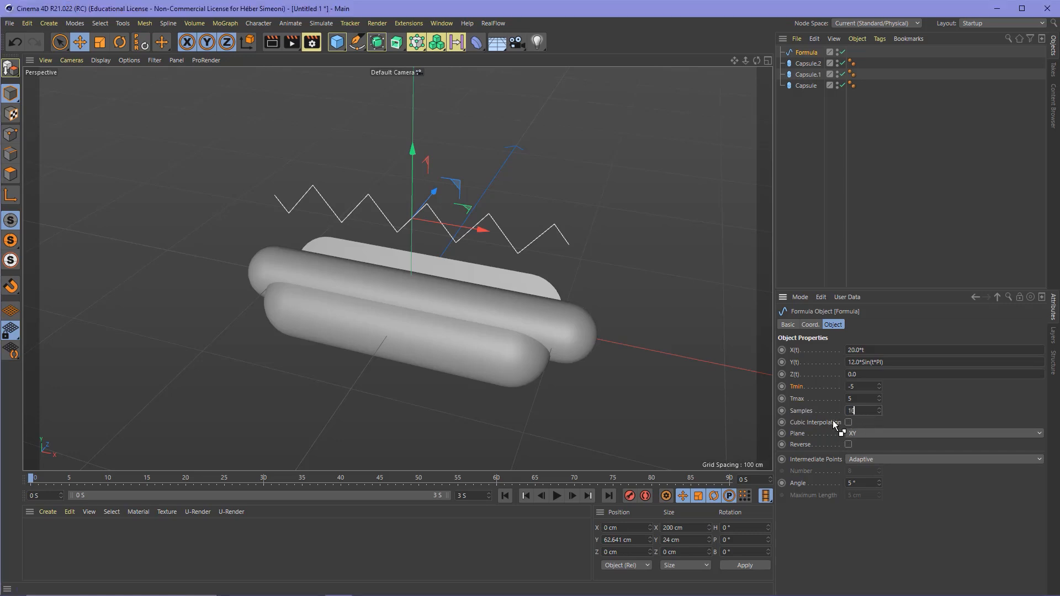
type("0")
key("Return")
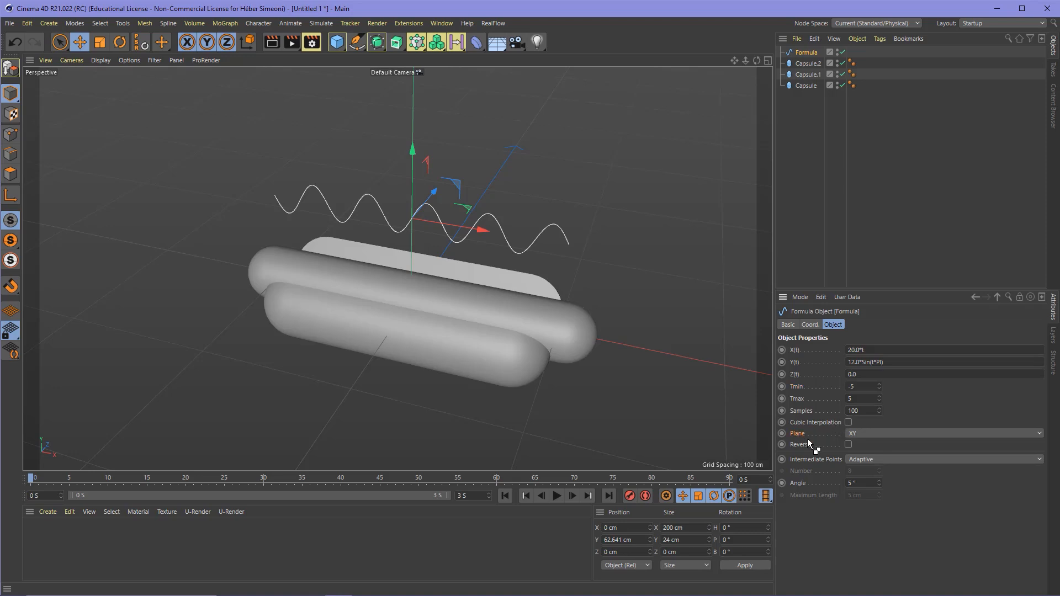
Step: Set the Formula spline's plane to XZ and deselect the spline
mouse_move(816, 421)
left_mouse_down()
mouse_move(775, 428)
mouse_move(819, 426)
left_mouse_up()
left_click(859, 432)
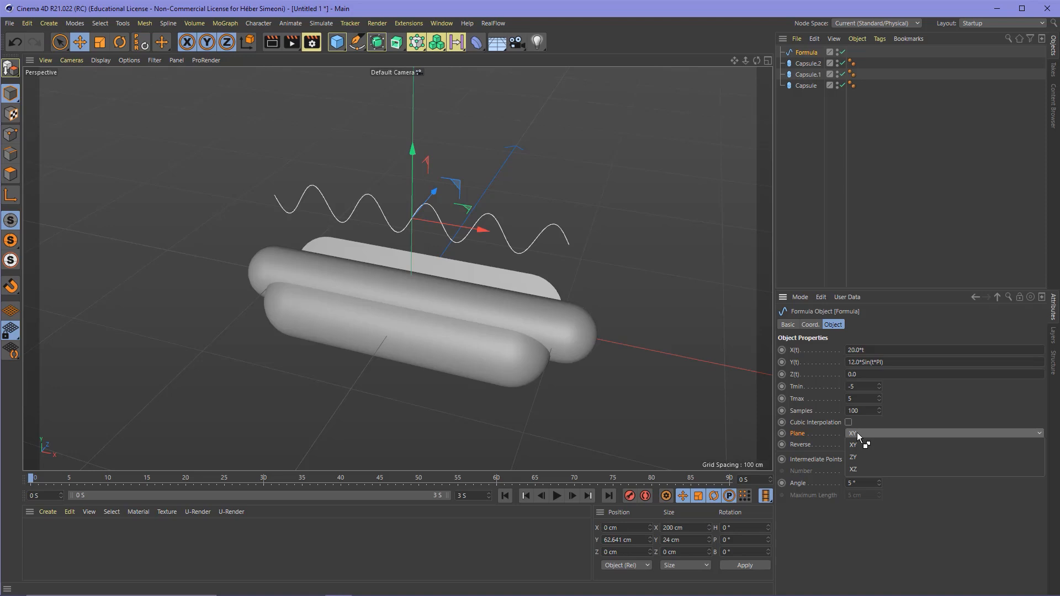
left_click(859, 469)
left_click_drag(486, 344, 429, 279, "alt")
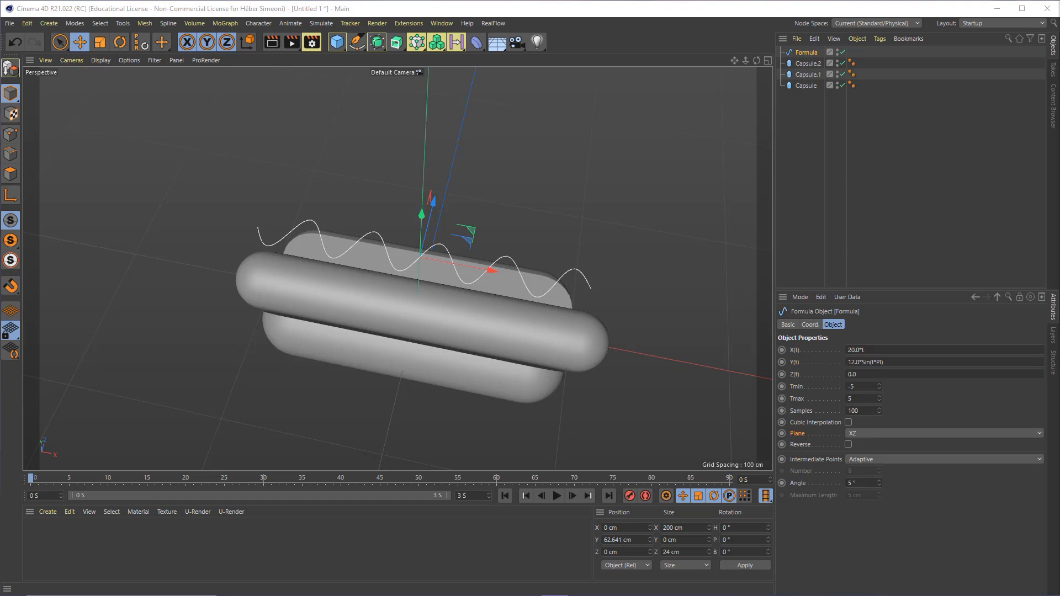
left_click(543, 210)
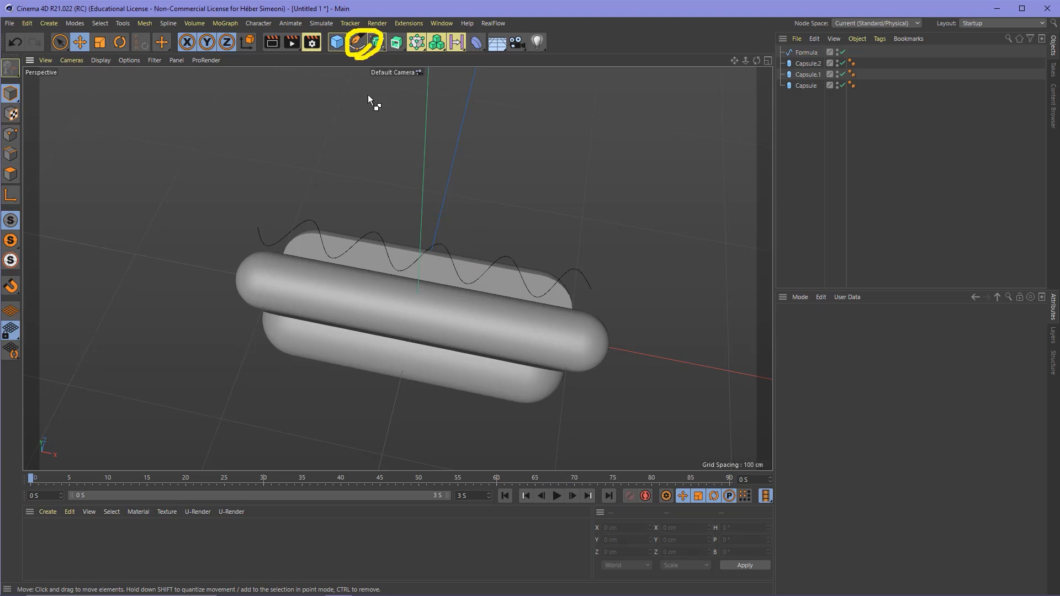
Step: Add a Circle spline to the scene at the origin
left_click(363, 43)
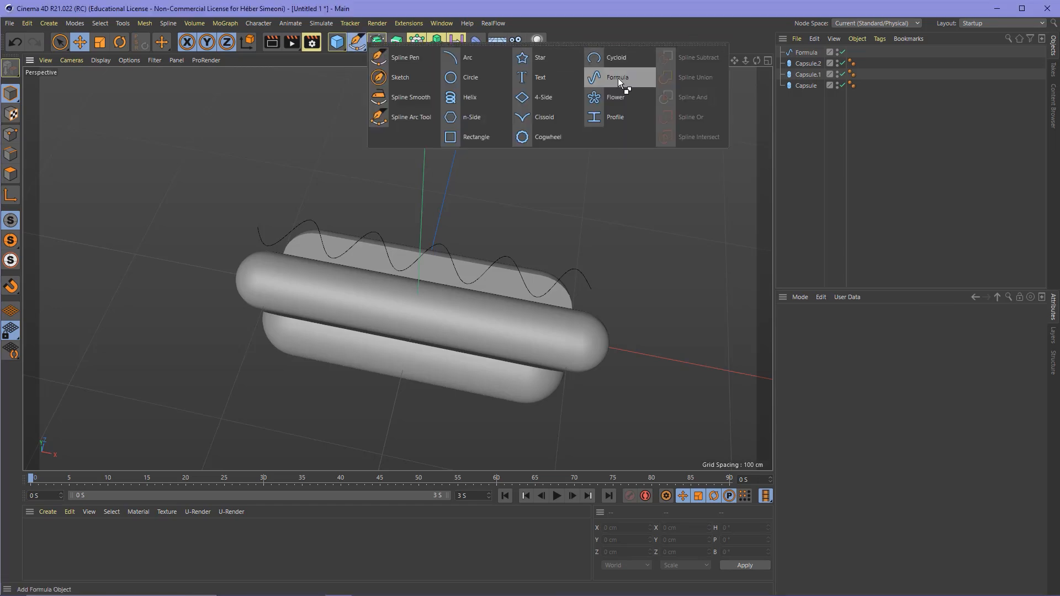
left_click(479, 80)
scroll(475, 218, "down", 6)
left_click_drag(418, 260, 440, 202, "alt")
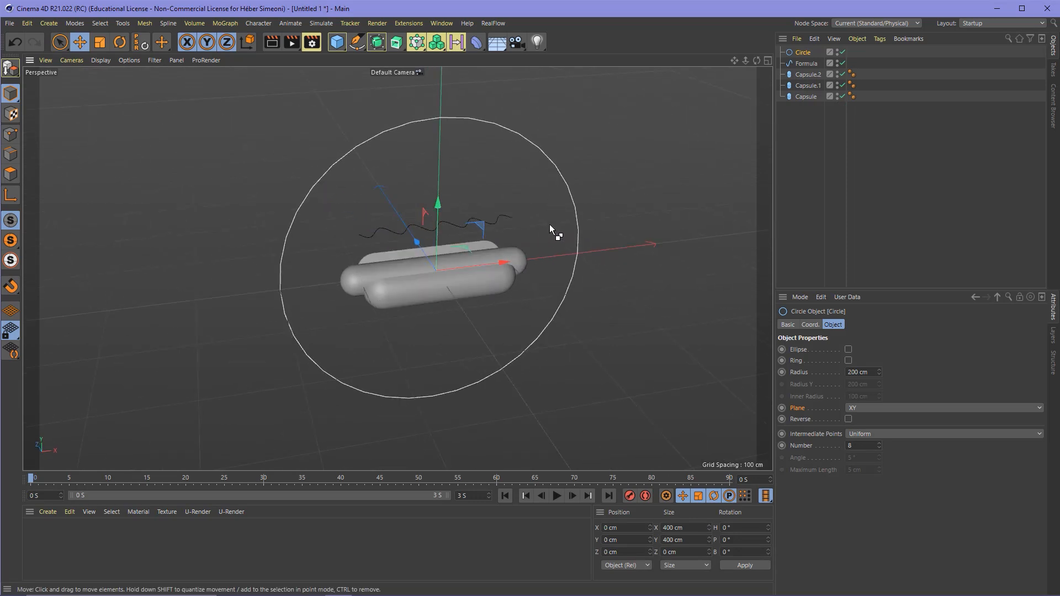
left_click_drag(518, 214, 367, 234)
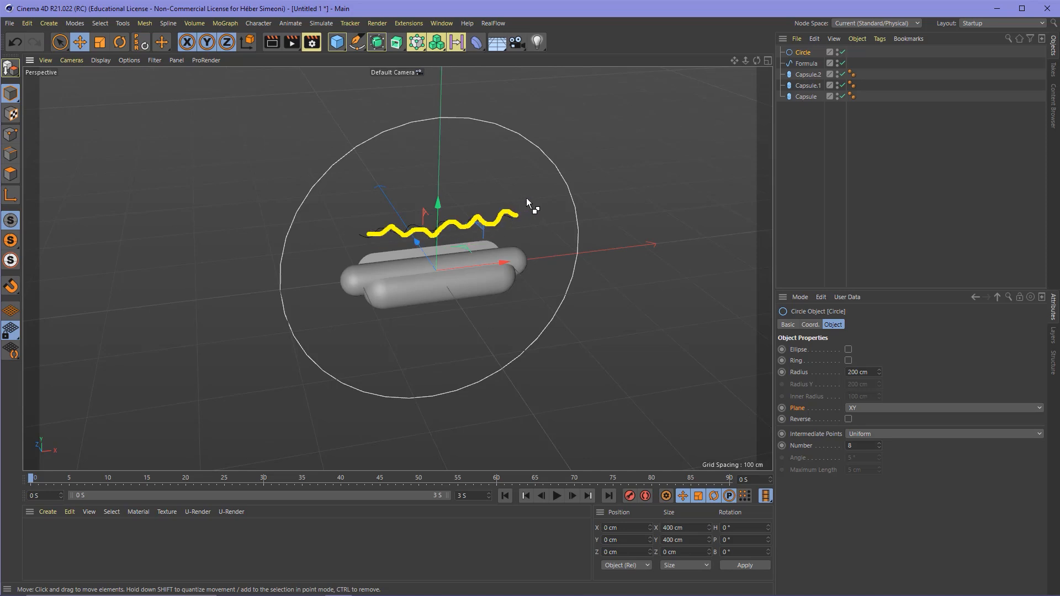
left_click_drag(547, 156, 575, 279)
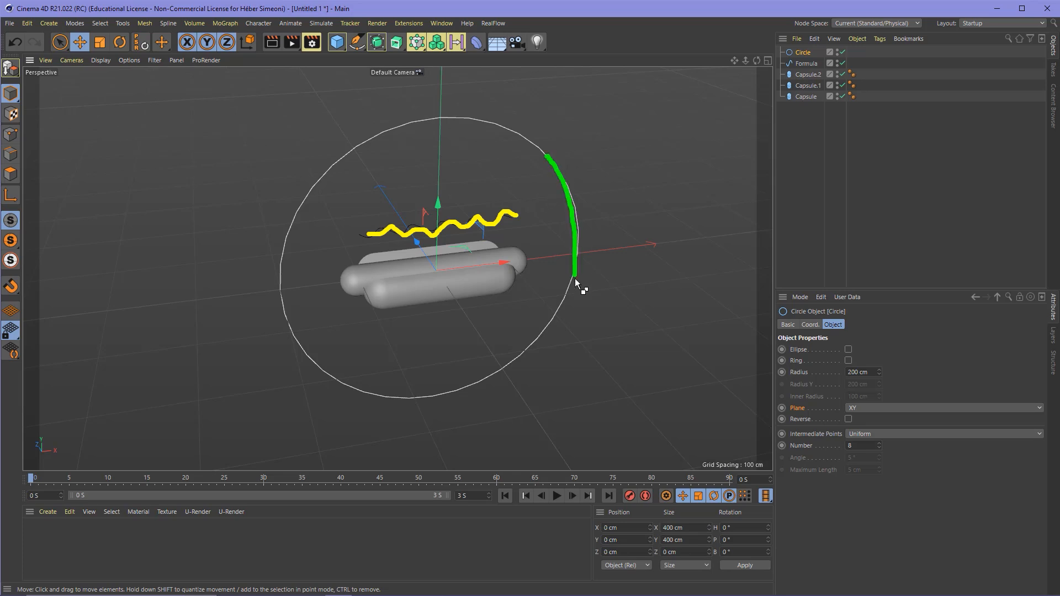
mouse_move(494, 380)
left_mouse_down()
mouse_move(308, 315)
mouse_move(457, 123)
mouse_move(545, 168)
left_mouse_up()
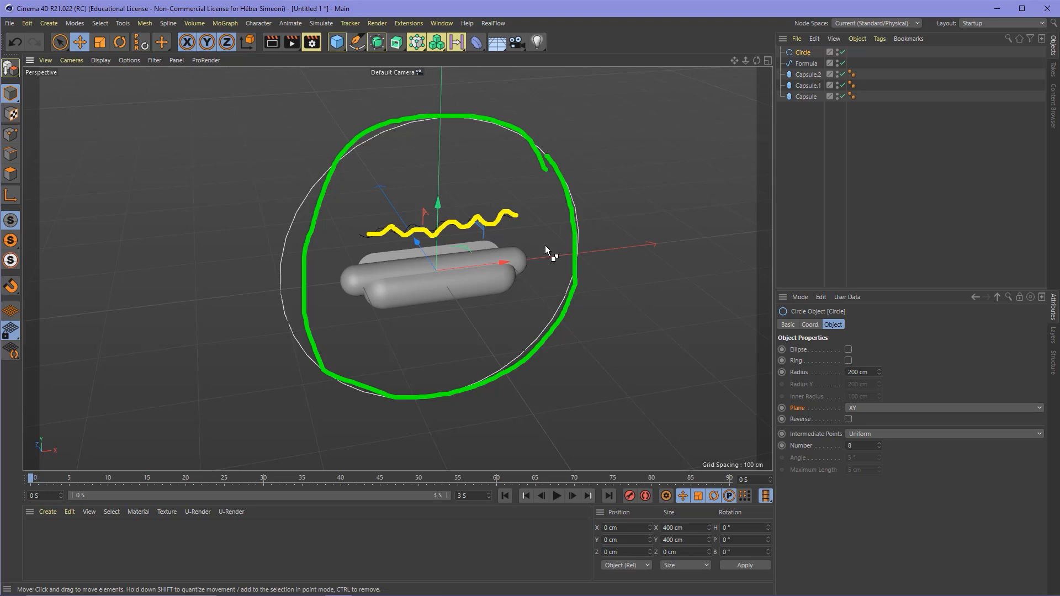
left_click_drag(608, 122, 575, 190)
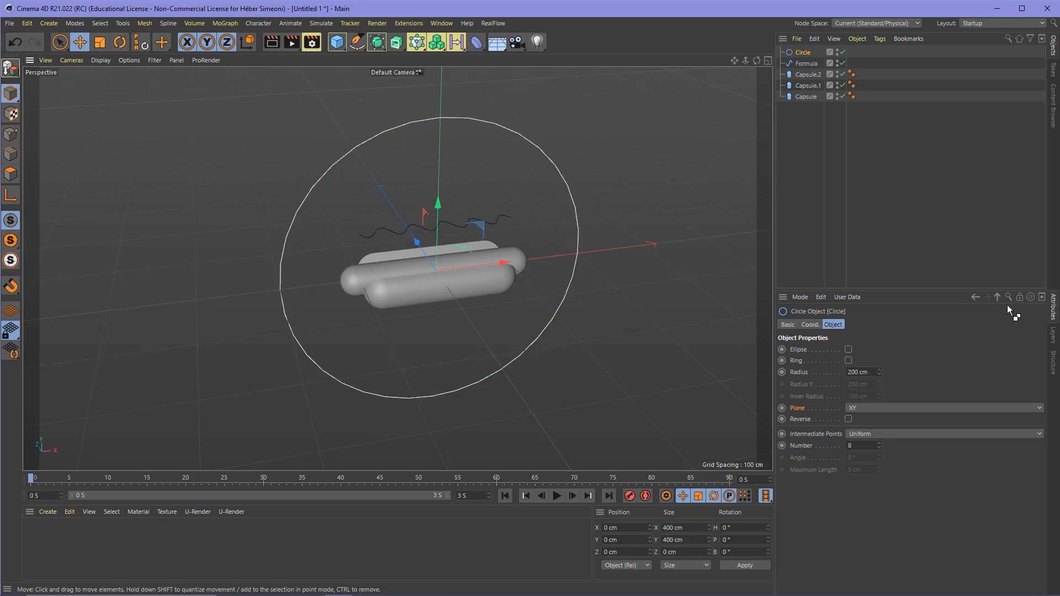
left_click_drag(1042, 308, 1042, 311)
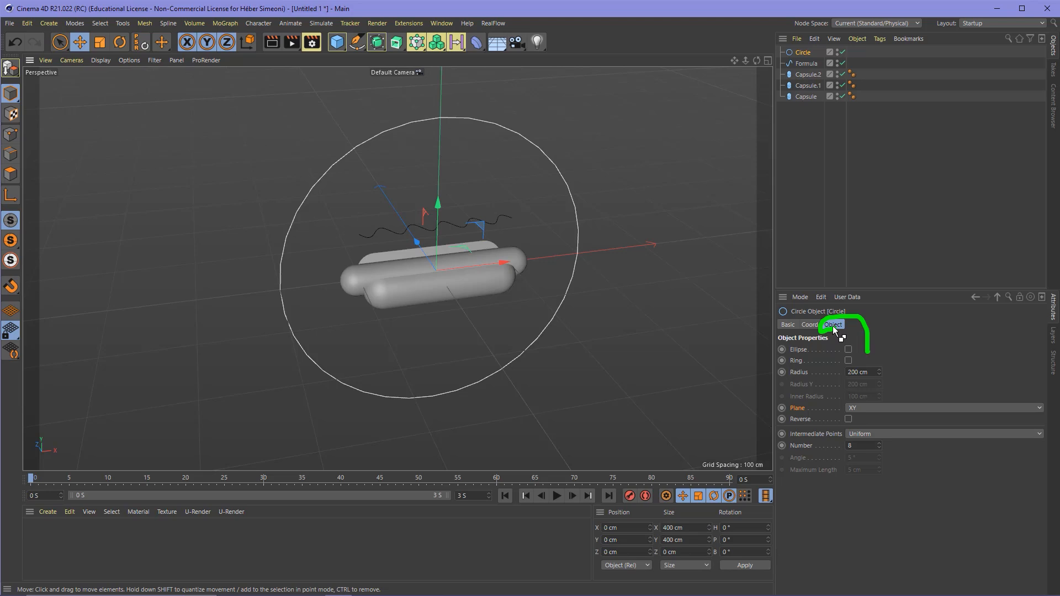
mouse_move(792, 379)
left_mouse_down()
mouse_move(800, 365)
mouse_move(781, 378)
left_mouse_up()
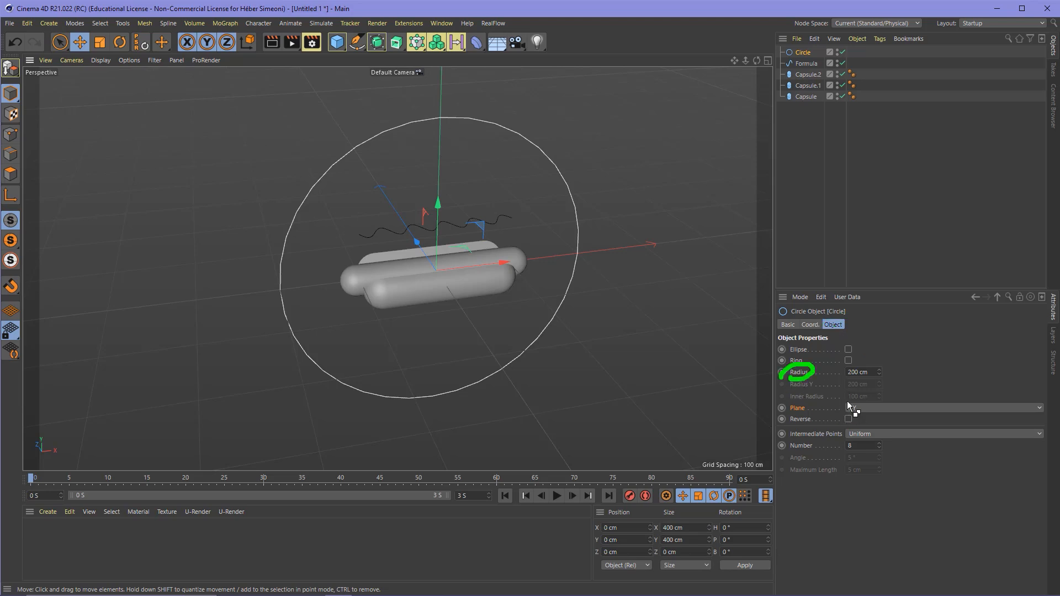
Step: Set the Circle spline's radius to 3 cm and raise it above the wavy spline to about 98 cm in Y
left_click(866, 373)
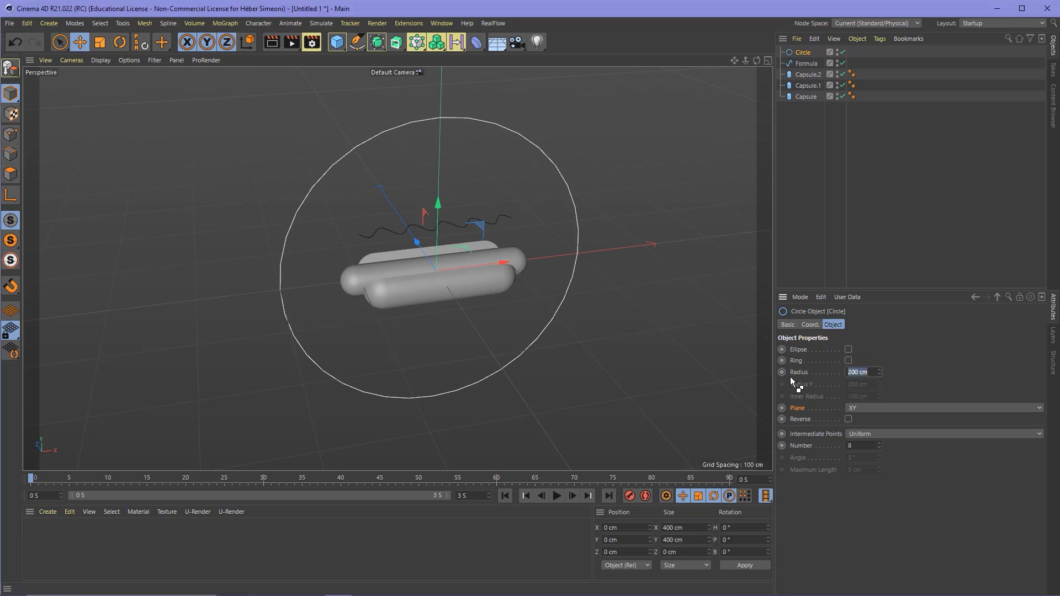
type("3")
key("Return")
left_click_drag(441, 237, 433, 166)
scroll(495, 185, "up", 5)
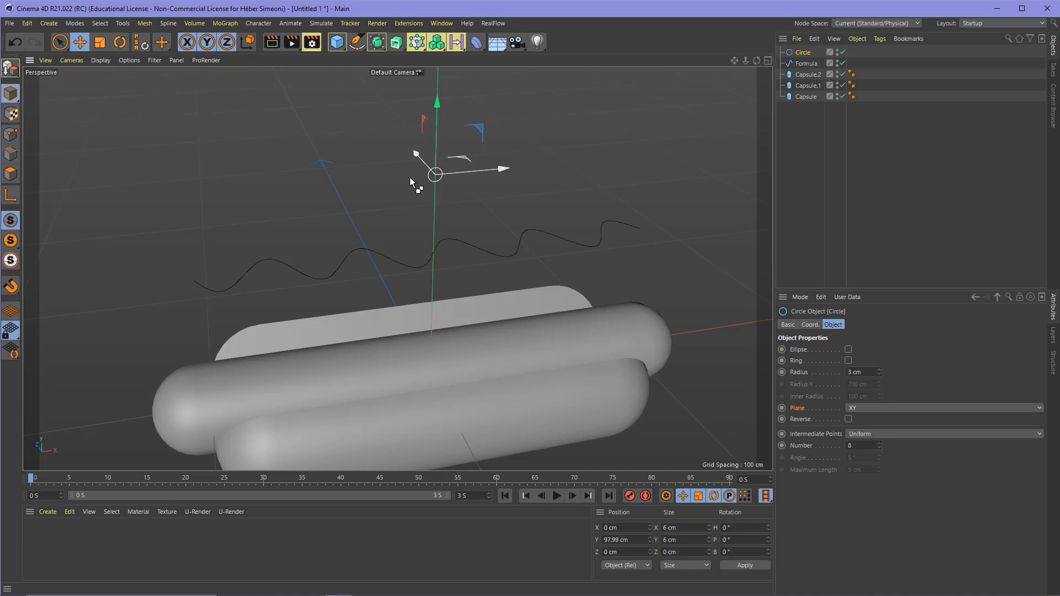
Step: Add a Sweep generator and make the Circle spline its child
left_click(398, 47)
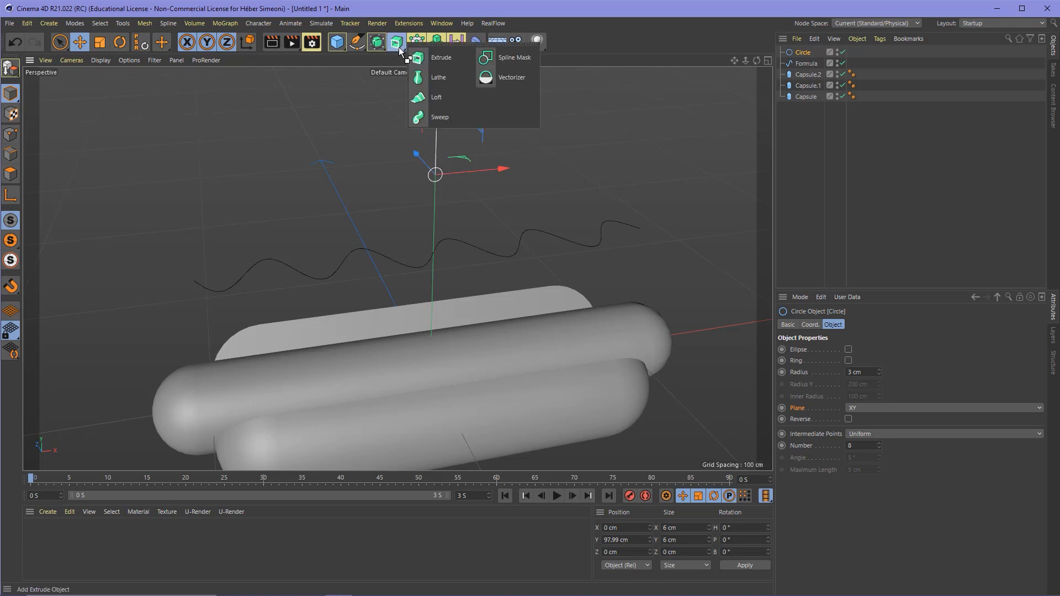
left_click(438, 117)
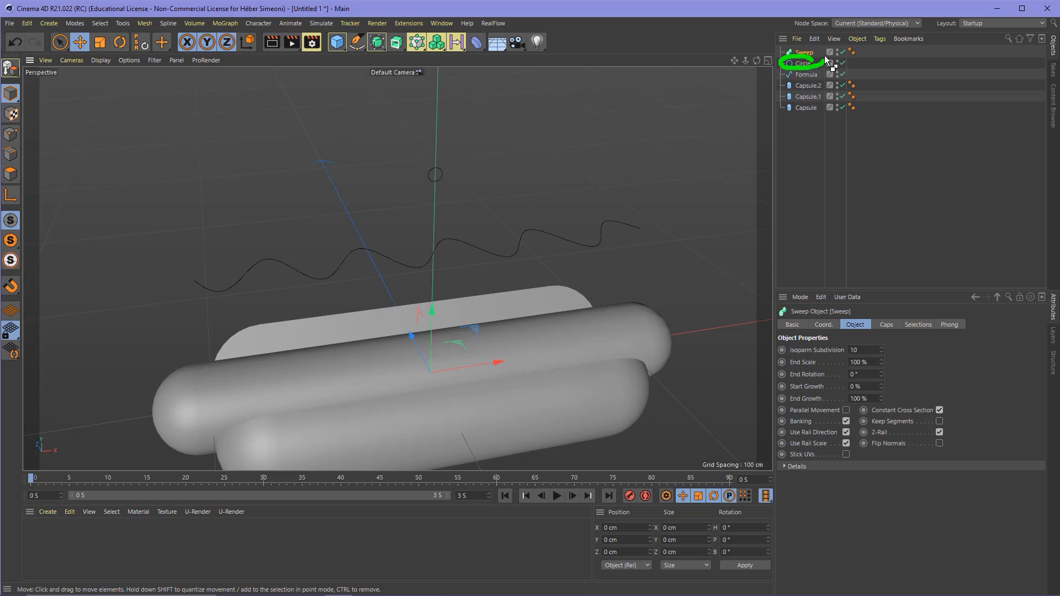
left_click_drag(818, 60, 829, 69)
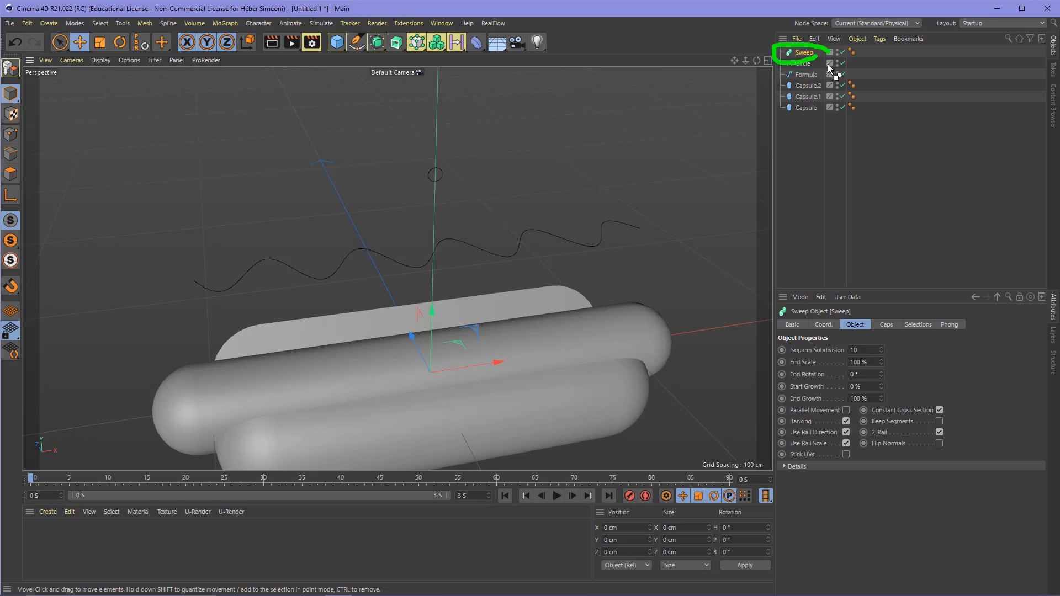
left_click(809, 66)
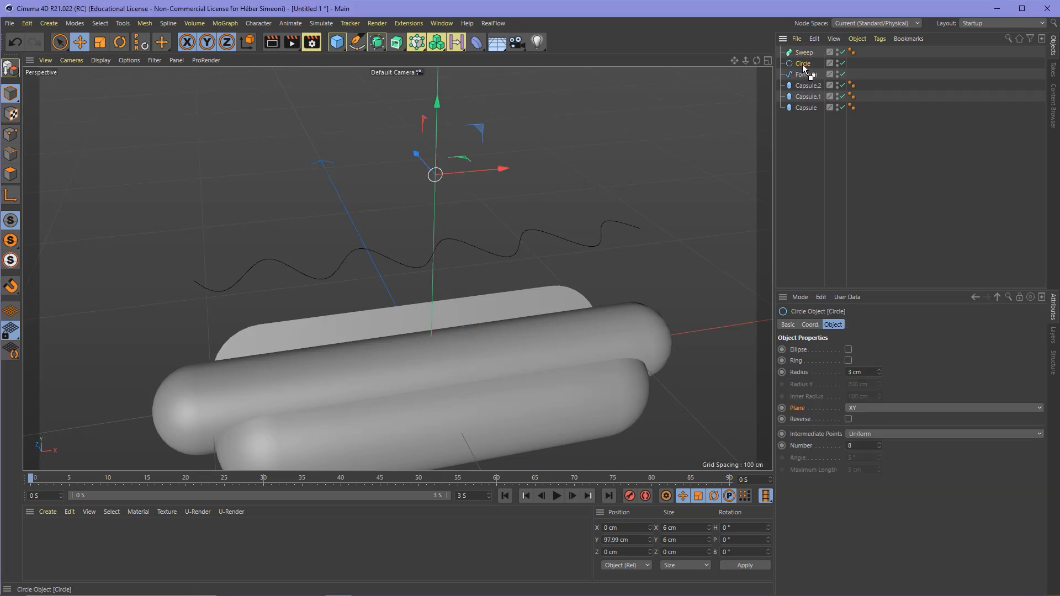
left_click_drag(804, 67, 804, 53)
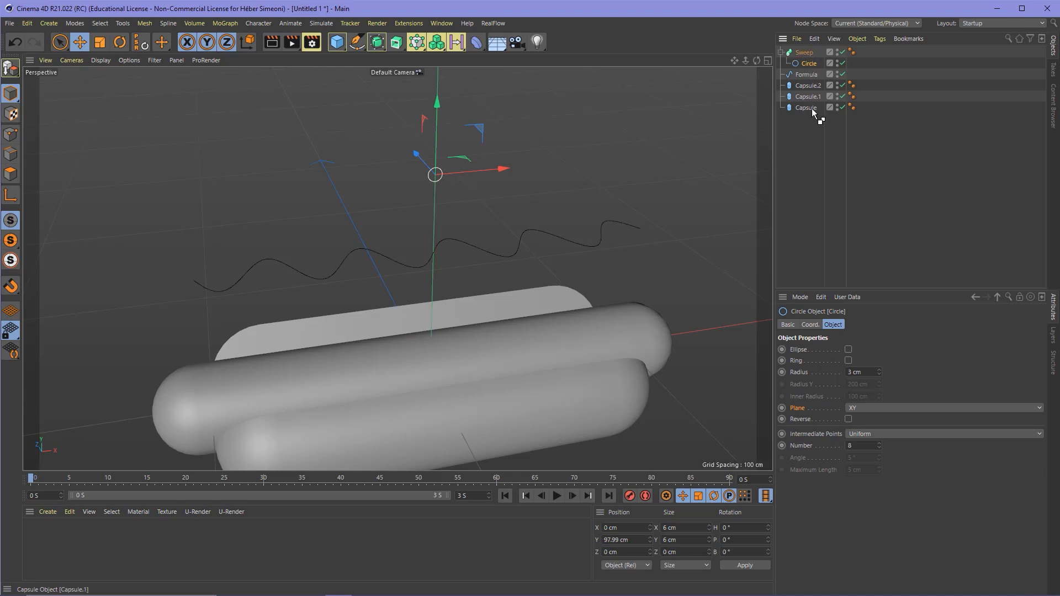
Step: Place the Formula spline inside the Sweep below the Circle, and view the swept tube from another angle
left_click(806, 75)
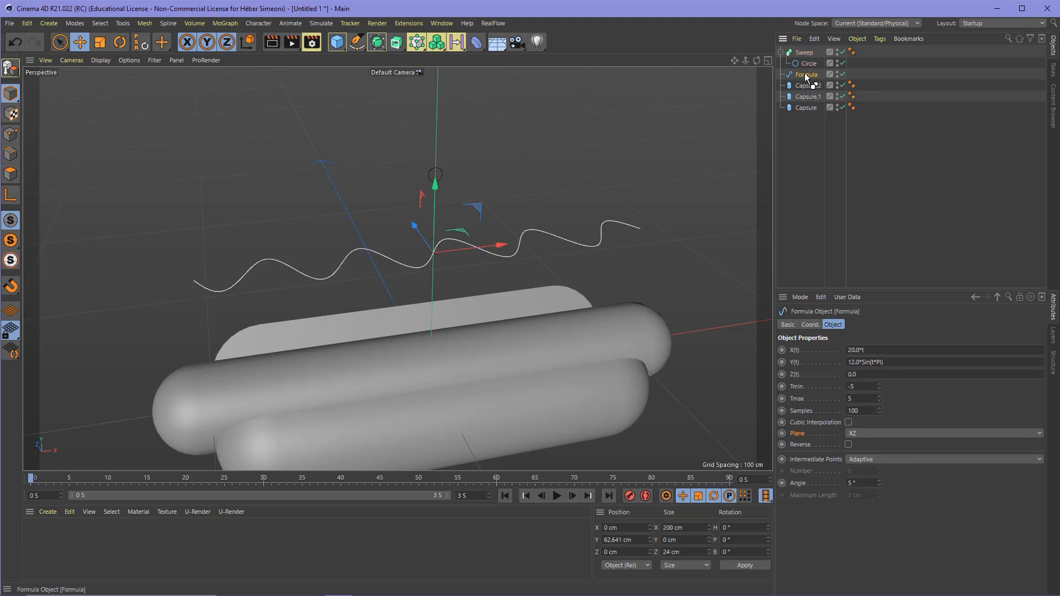
left_click_drag(805, 73, 807, 72)
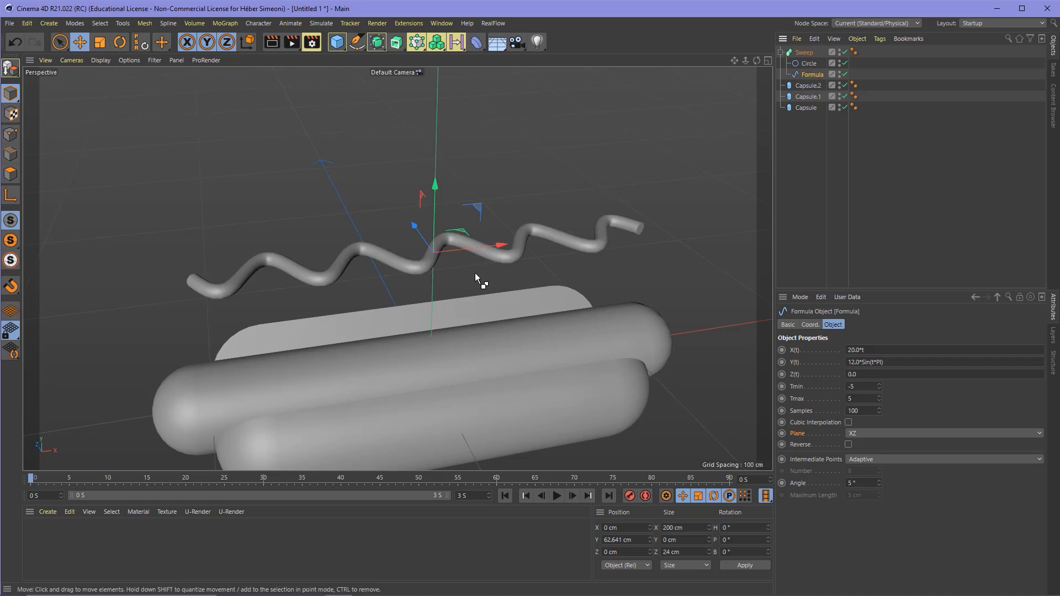
middle_click_drag(475, 273, 341, 274, "alt")
right_click_drag(340, 272, 379, 271, "alt")
middle_click_drag(379, 272, 421, 250, "alt")
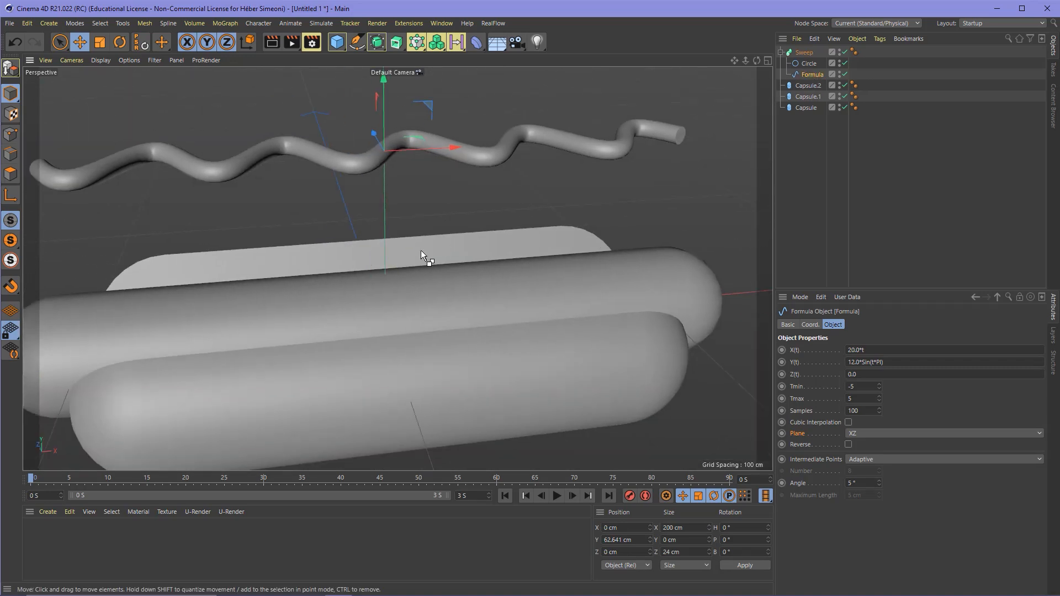
right_click_drag(421, 250, 362, 258, "alt")
left_click_drag(362, 258, 697, 278, "alt")
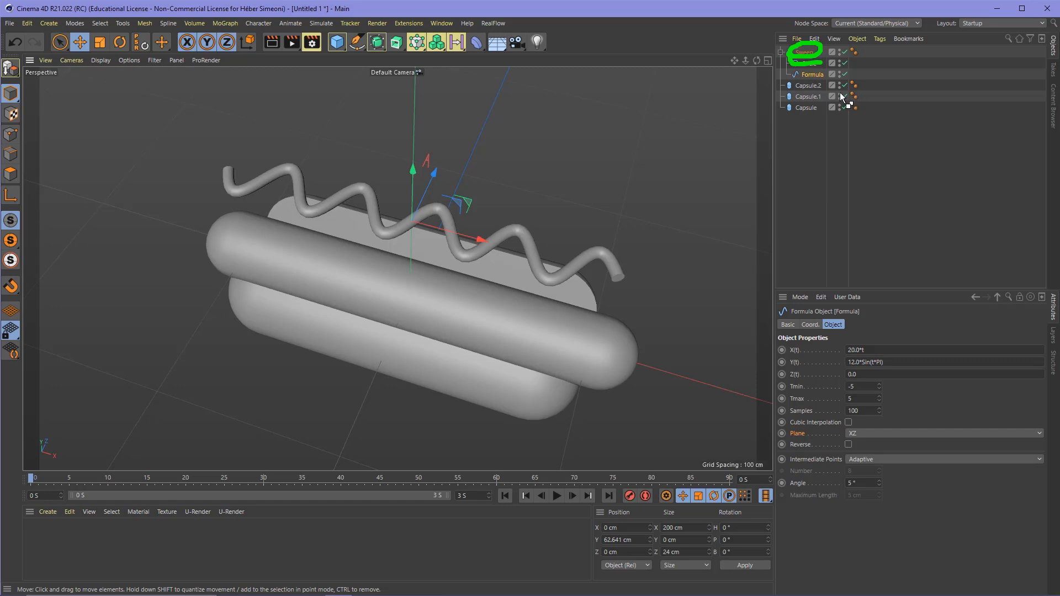
Step: Round the ends of the Sweep tube by setting the cap bevel size to 100 cm, keeping the Sweep selected
left_click(805, 52)
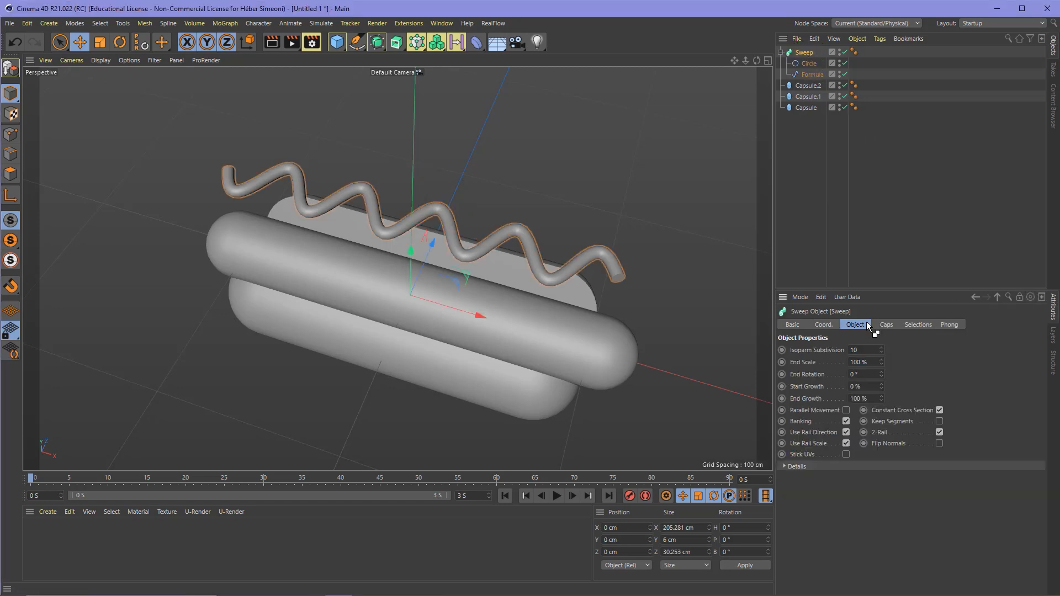
left_click(888, 325)
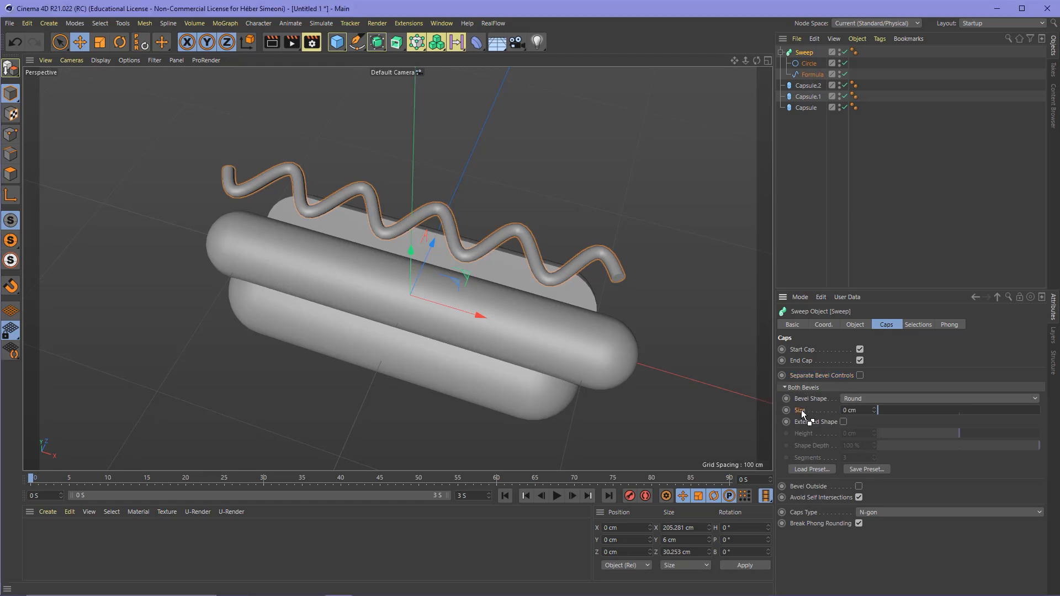
left_click_drag(881, 413, 1056, 413)
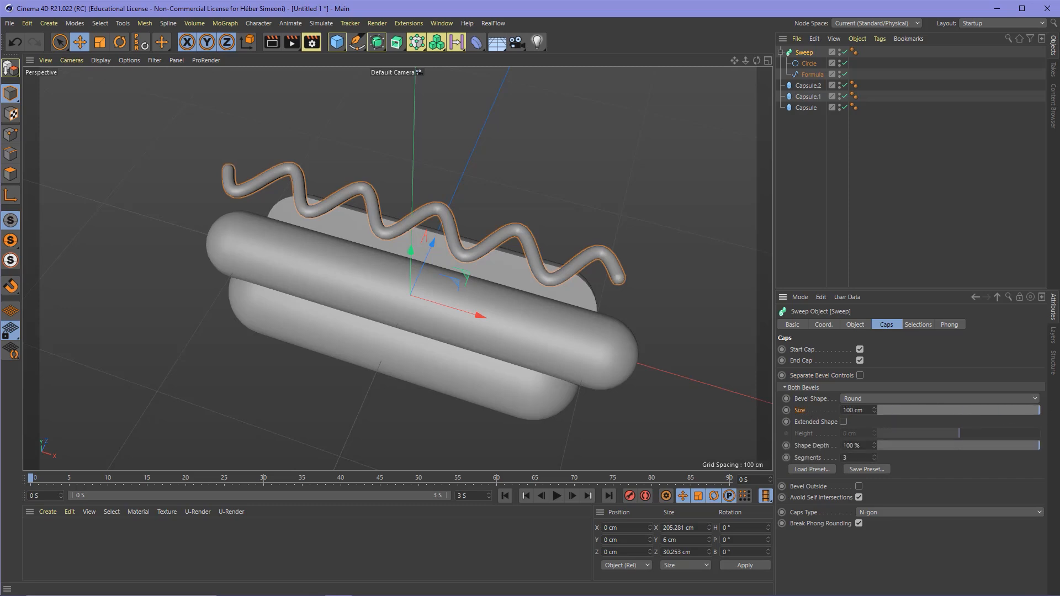
scroll(484, 222, "down", 3)
left_click(761, 355)
left_click(804, 52)
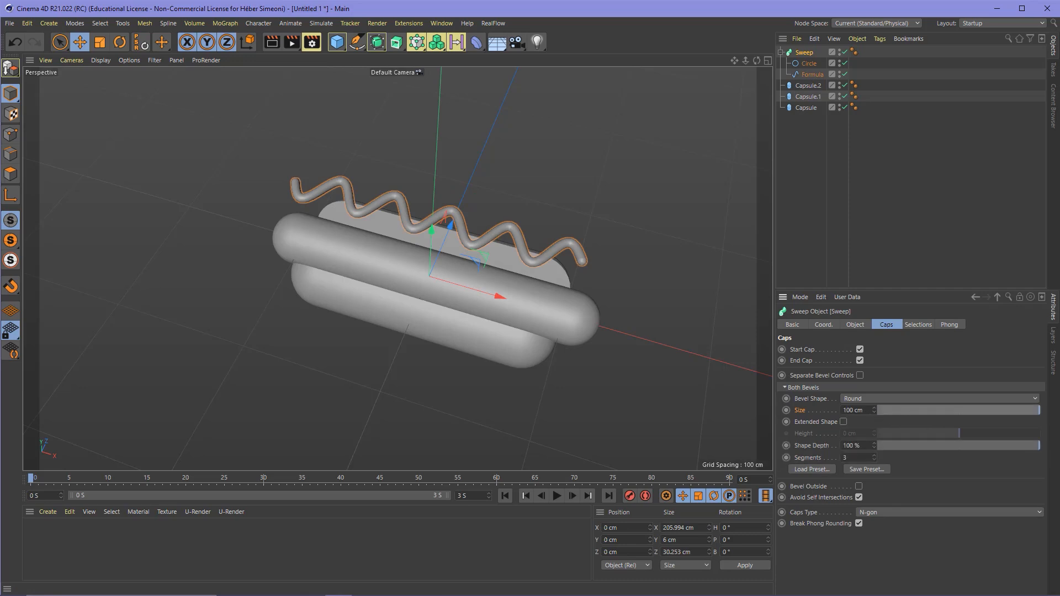
Step: Compare the Sweep's tube ends with the cap bevel size at 0 cm and back at 100 cm
left_click_drag(509, 319, 384, 326, "alt")
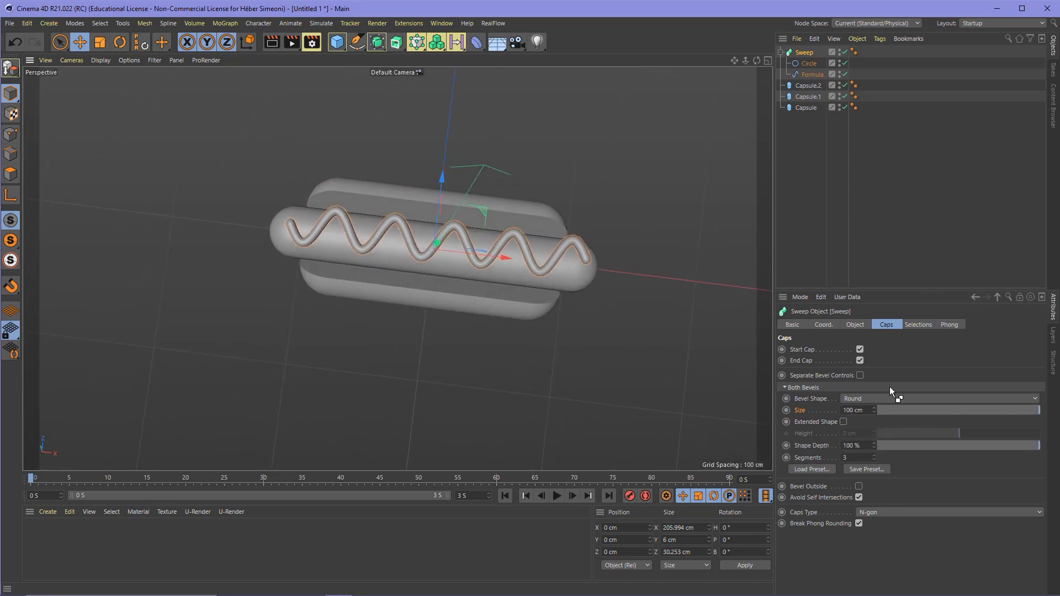
left_click_drag(912, 412, 1043, 410)
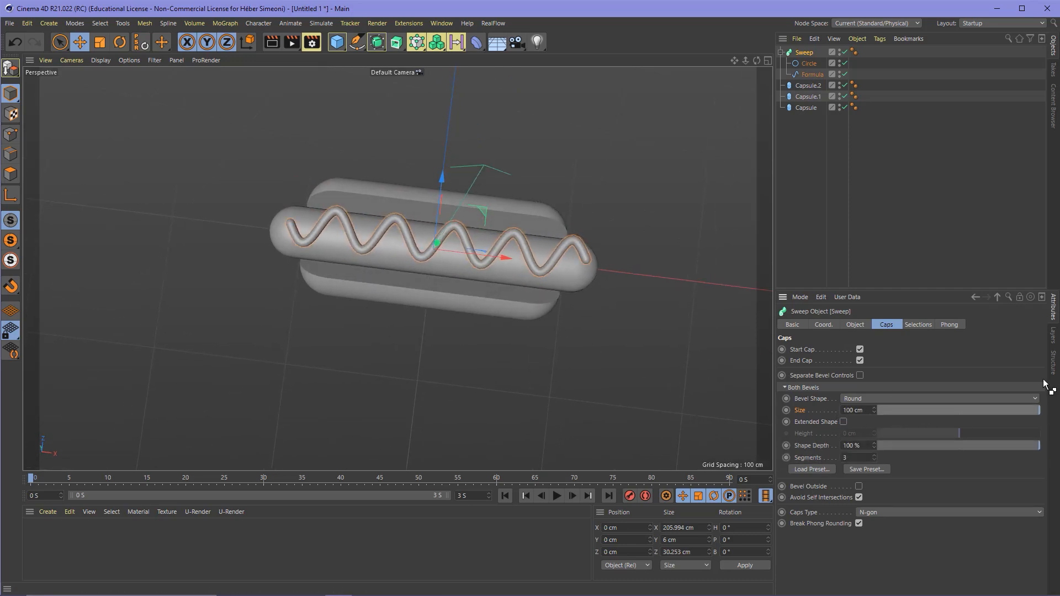
left_click_drag(953, 409, 844, 415)
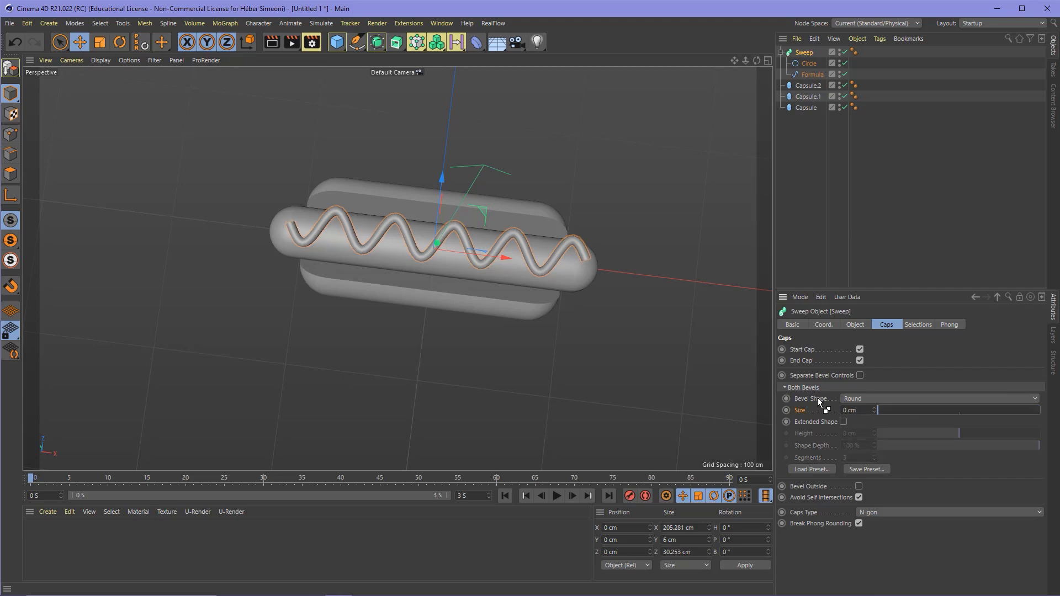
left_click_drag(891, 416, 1043, 411)
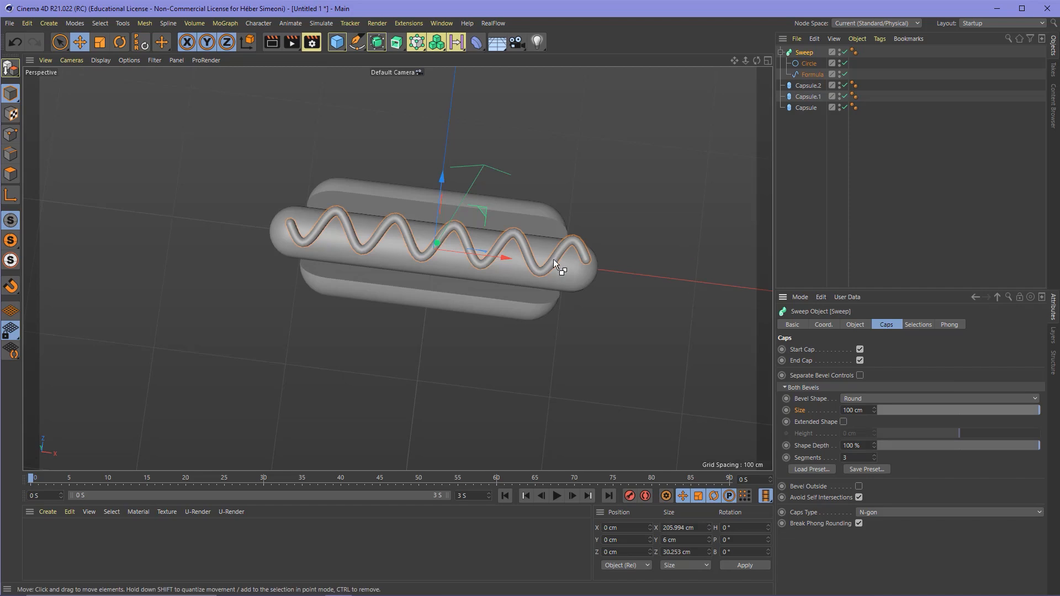
left_click_drag(464, 277, 402, 242, "alt")
scroll(425, 239, "up", 1)
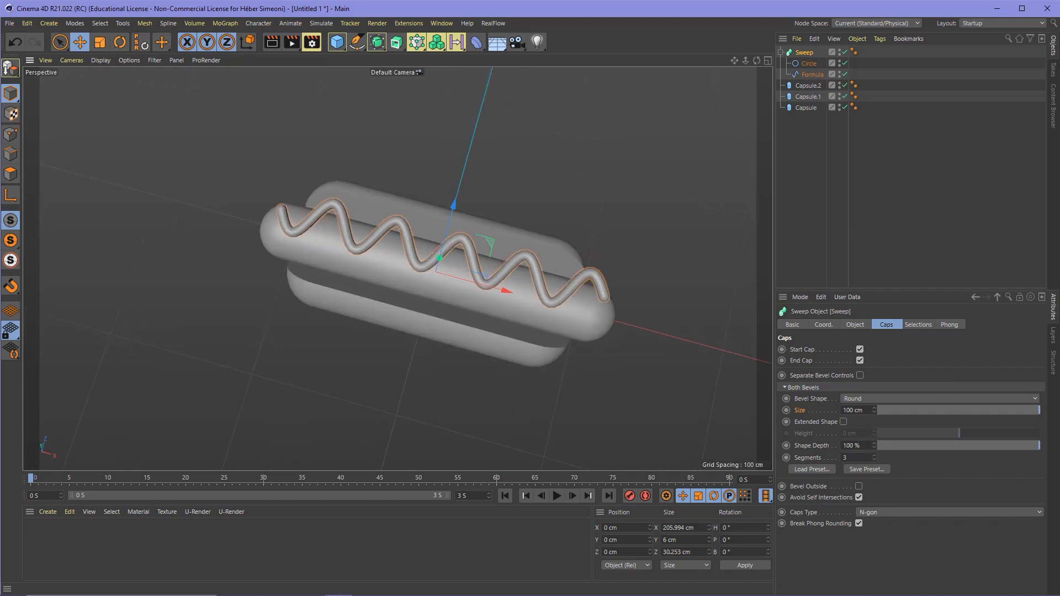
Step: Lower the Sweep in the Right view to about Y -37 cm, just above the middle capsule
middle_click(475, 256)
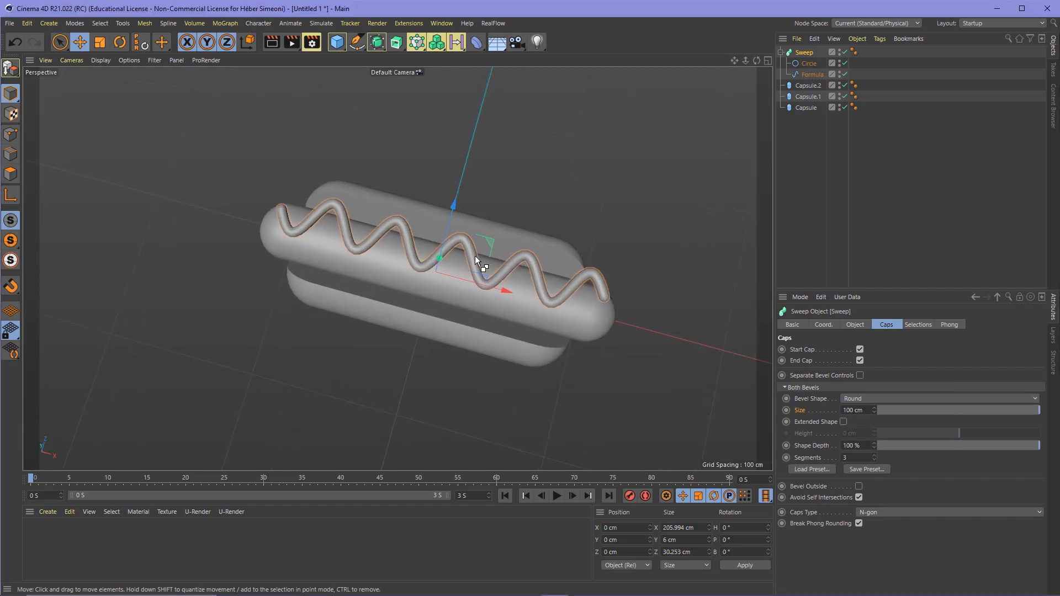
scroll(270, 332, "down", 3)
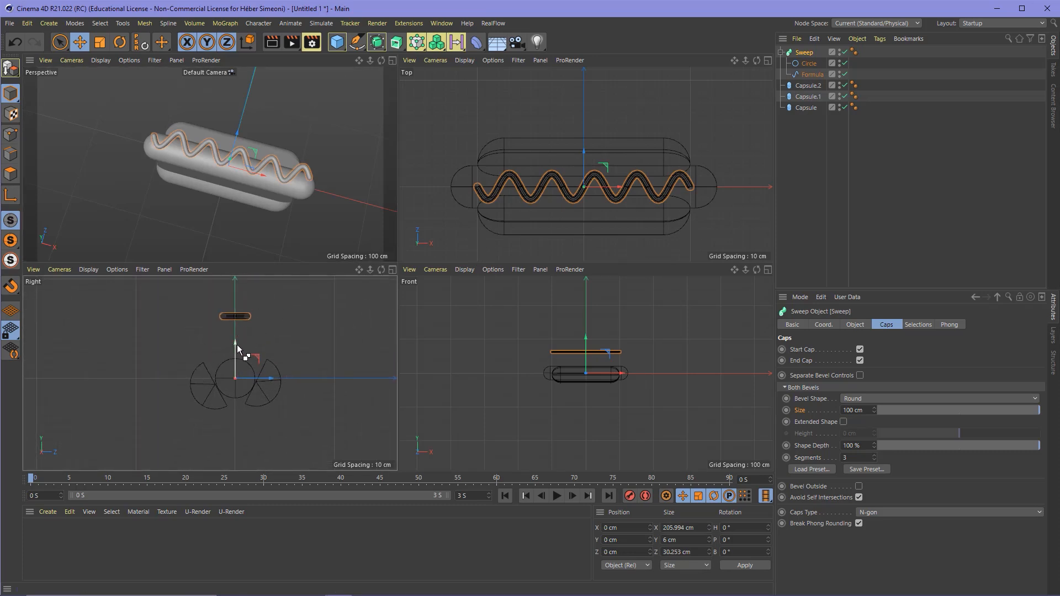
left_click_drag(237, 345, 237, 353)
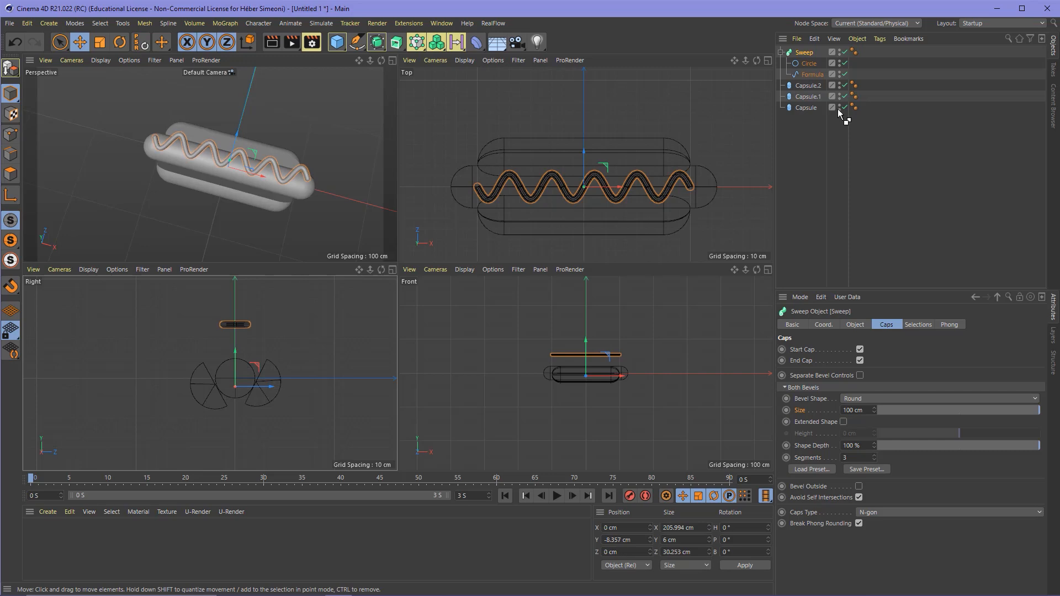
mouse_move(816, 66)
left_mouse_down()
mouse_move(827, 50)
mouse_move(806, 64)
left_mouse_up()
mouse_move(103, 56)
left_mouse_down()
mouse_move(109, 29)
mouse_move(76, 57)
left_mouse_up()
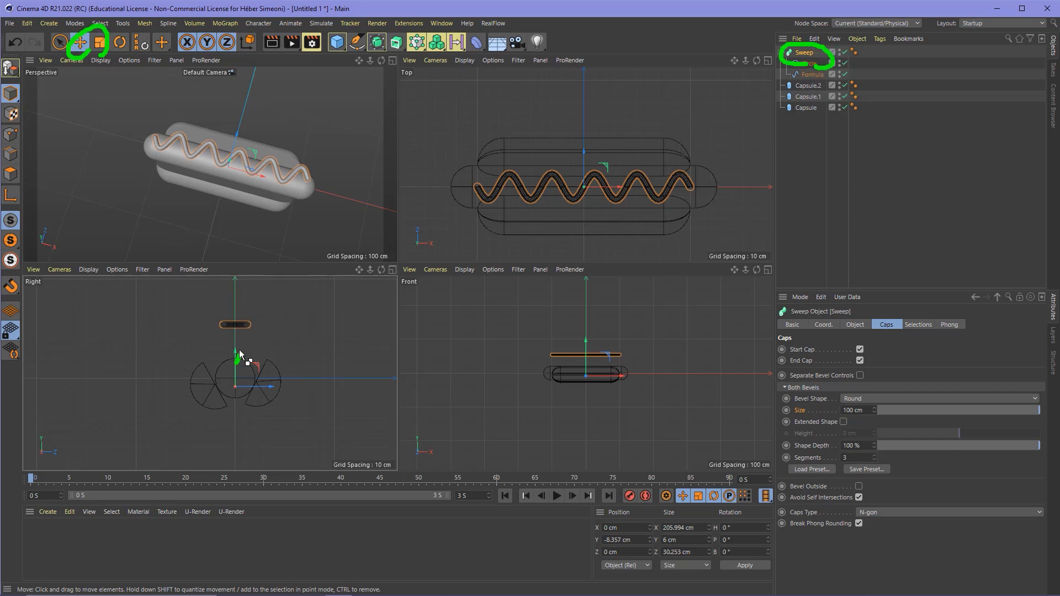
left_click_drag(241, 356, 237, 388)
Step: Fine-tune the Sweep's height to about Y -39.2 cm against the middle capsule's top, and check the fit in perspective
middle_click(307, 321)
right_click_drag(478, 280, 517, 251, "alt")
middle_click_drag(439, 223, 437, 233, "alt")
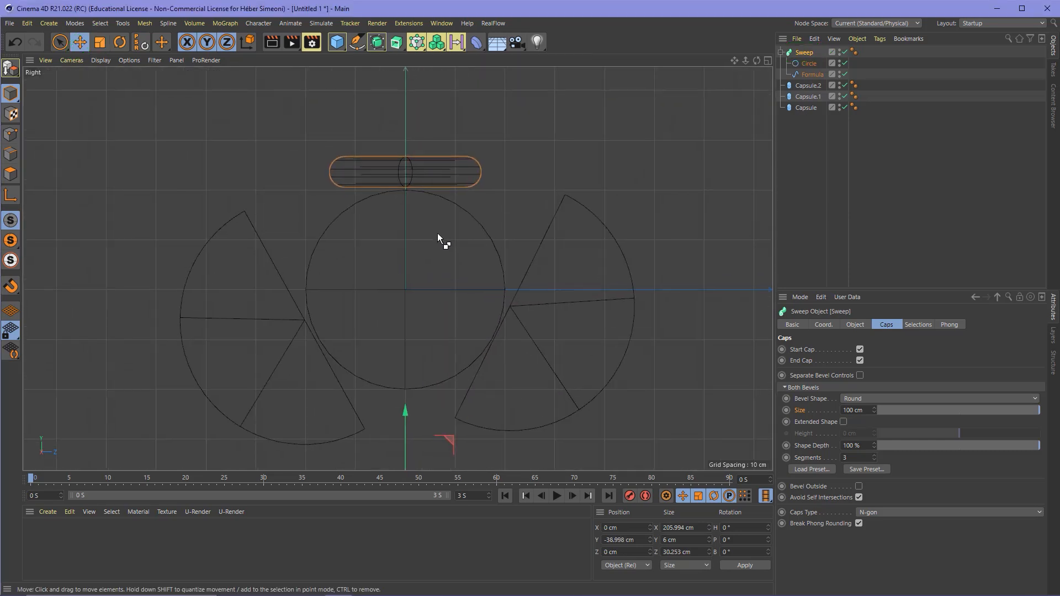
left_click_drag(406, 404, 407, 405)
middle_click(283, 164)
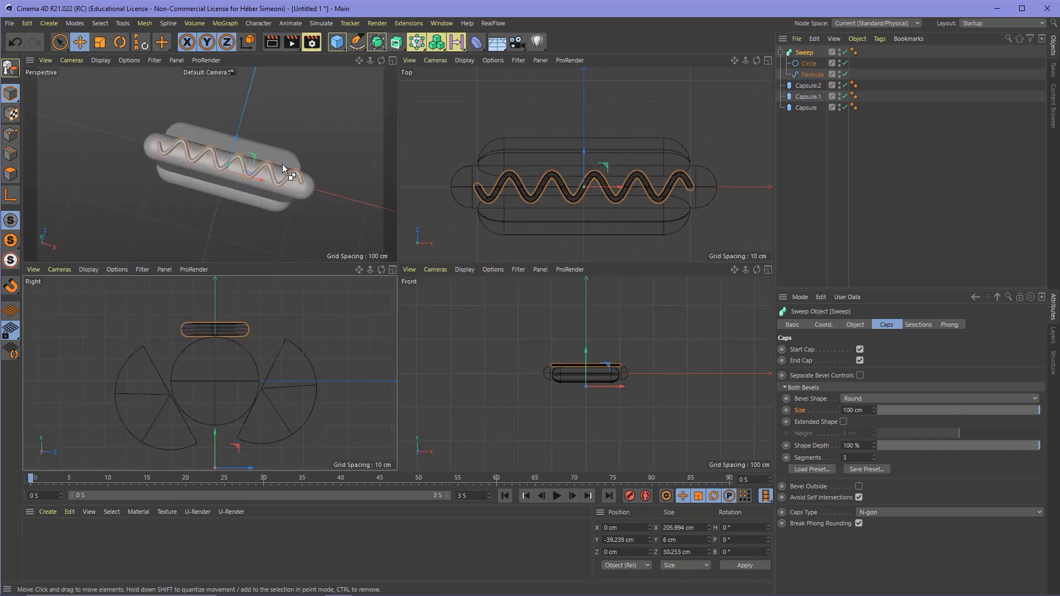
middle_click(283, 164)
left_click_drag(406, 263, 386, 277, "alt")
right_click_drag(387, 277, 416, 201, "alt")
left_click_drag(410, 239, 330, 211, "alt")
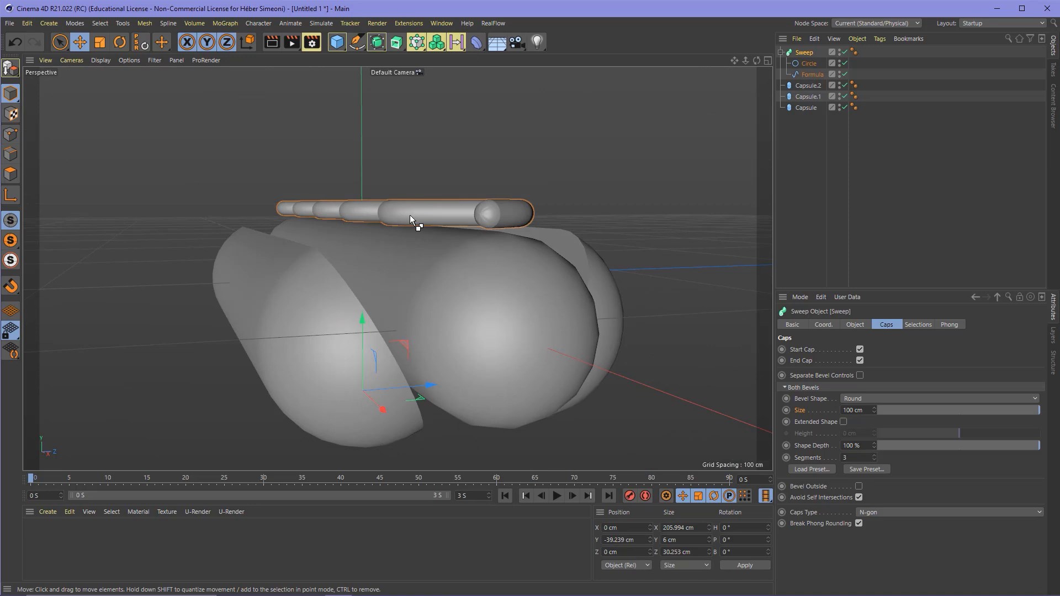
left_click_drag(383, 247, 409, 235, "alt")
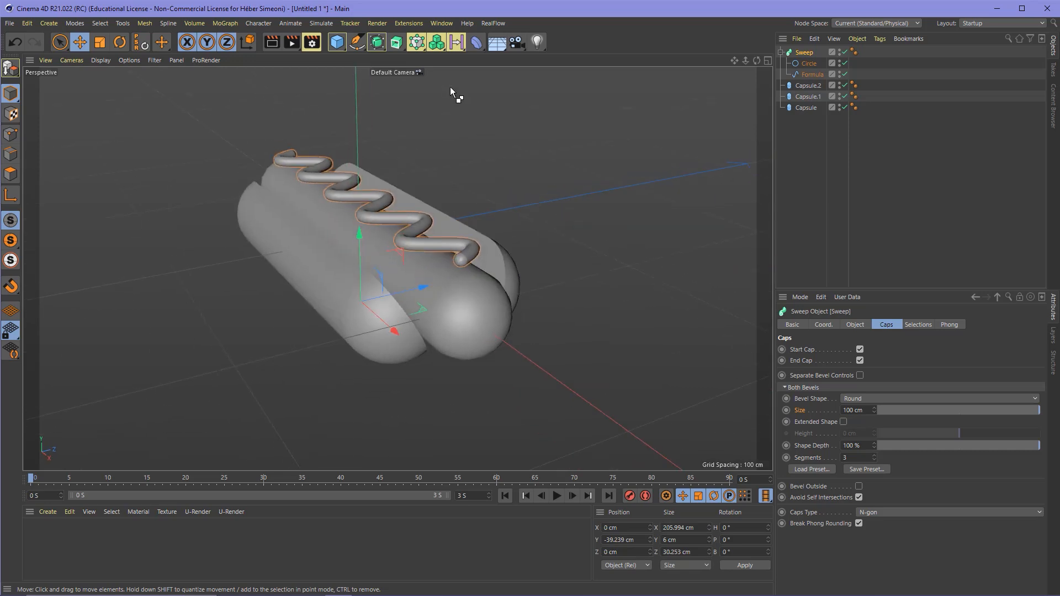
Step: Add an FFD deformer to the scene and bring its whole cage into view around the hot dog
left_click(478, 47)
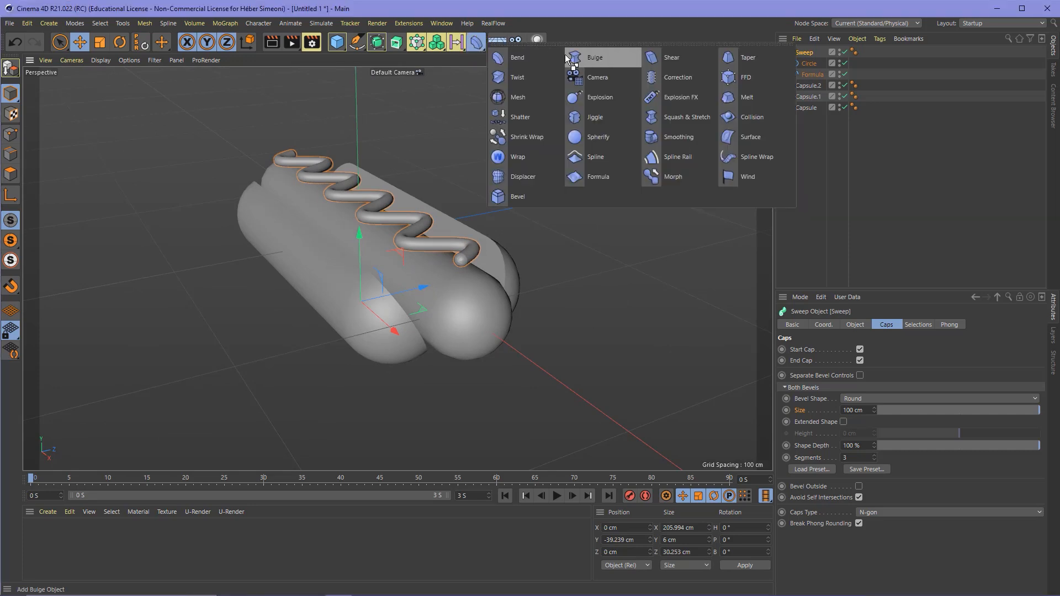
left_click(751, 79)
scroll(409, 240, "down", 5)
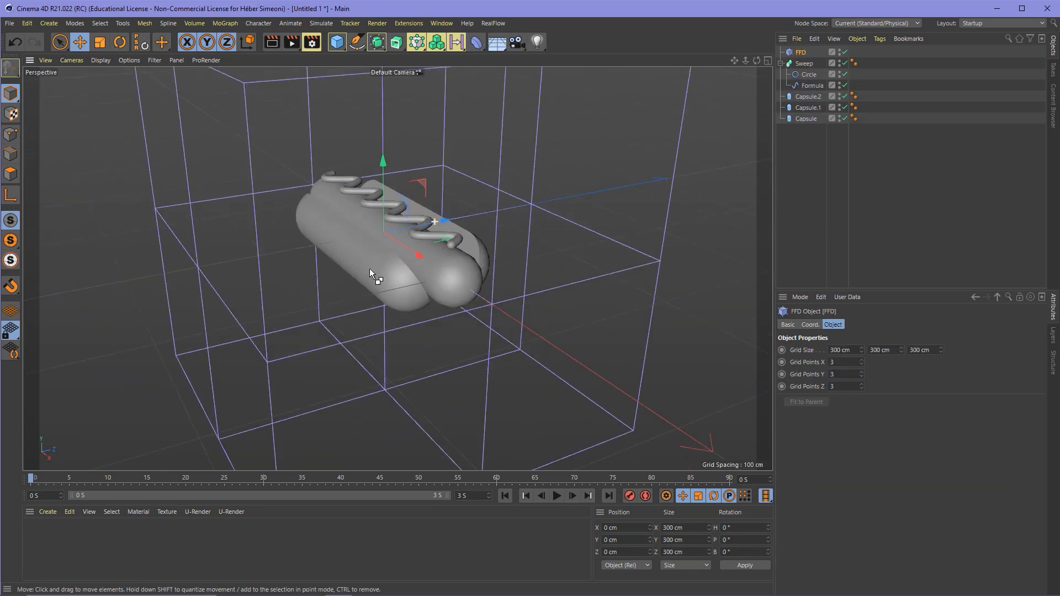
left_click_drag(396, 253, 392, 248, "alt")
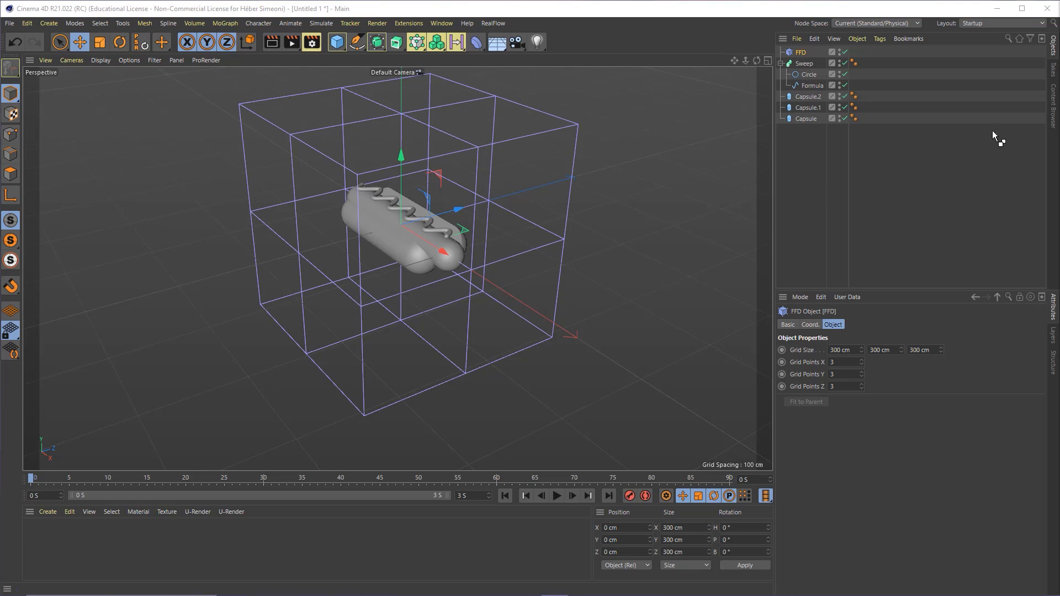
Step: Place the FFD deformer inside the Sweep, below the Formula spline and at the same level as it
mouse_move(995, 88)
left_mouse_down()
mouse_move(1053, 36)
mouse_move(1049, 47)
left_mouse_up()
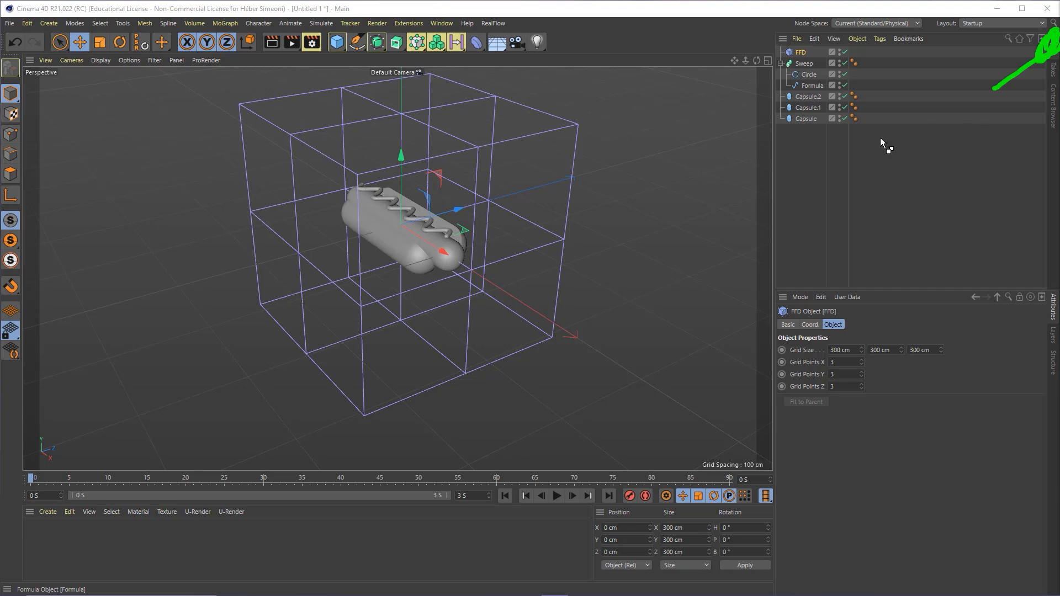
left_click_drag(801, 58, 793, 45)
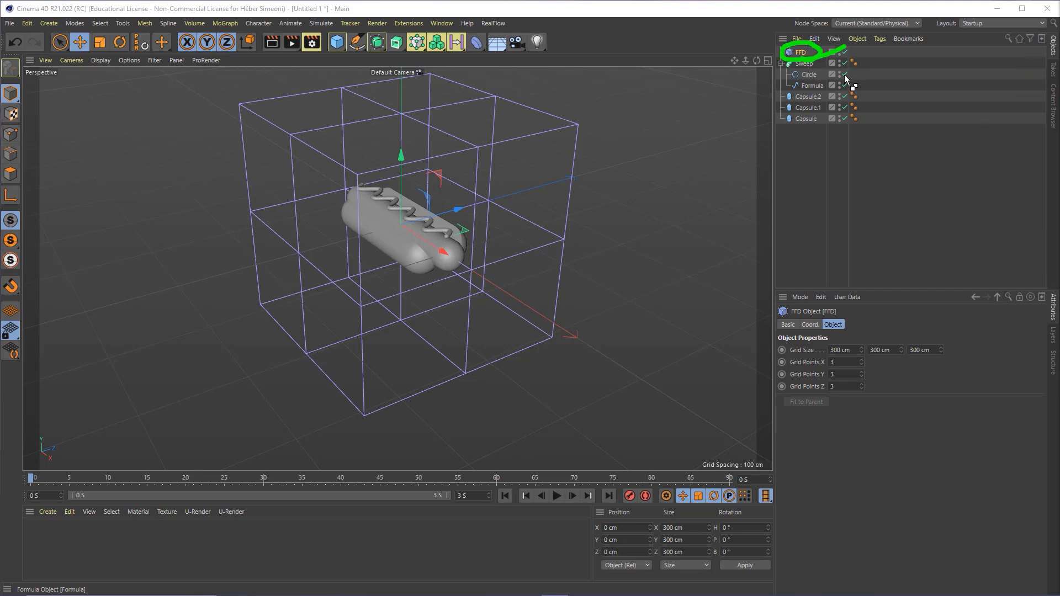
left_click_drag(821, 65, 809, 77)
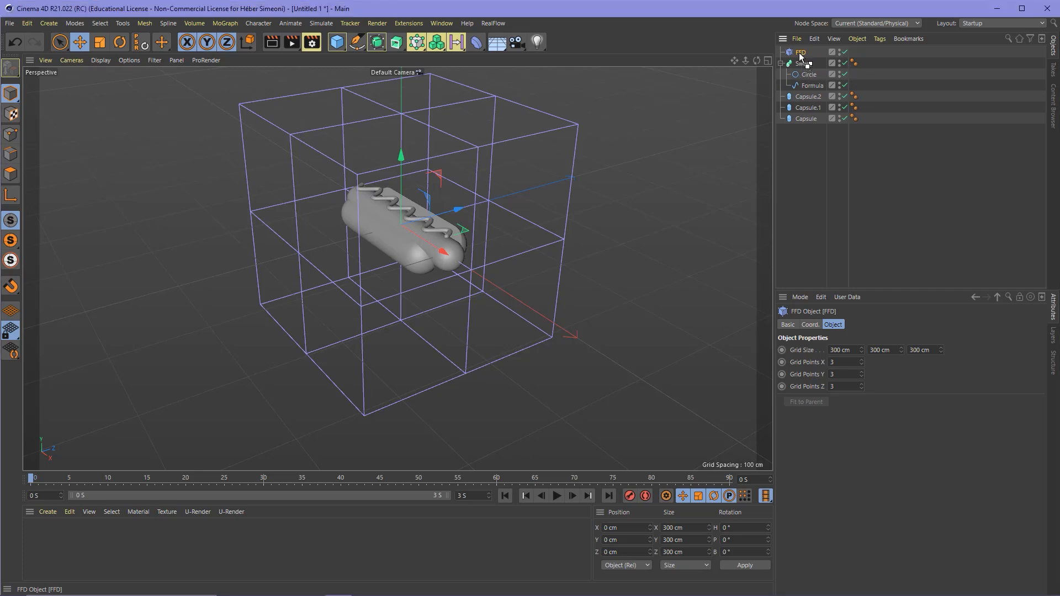
left_click_drag(801, 91, 802, 87)
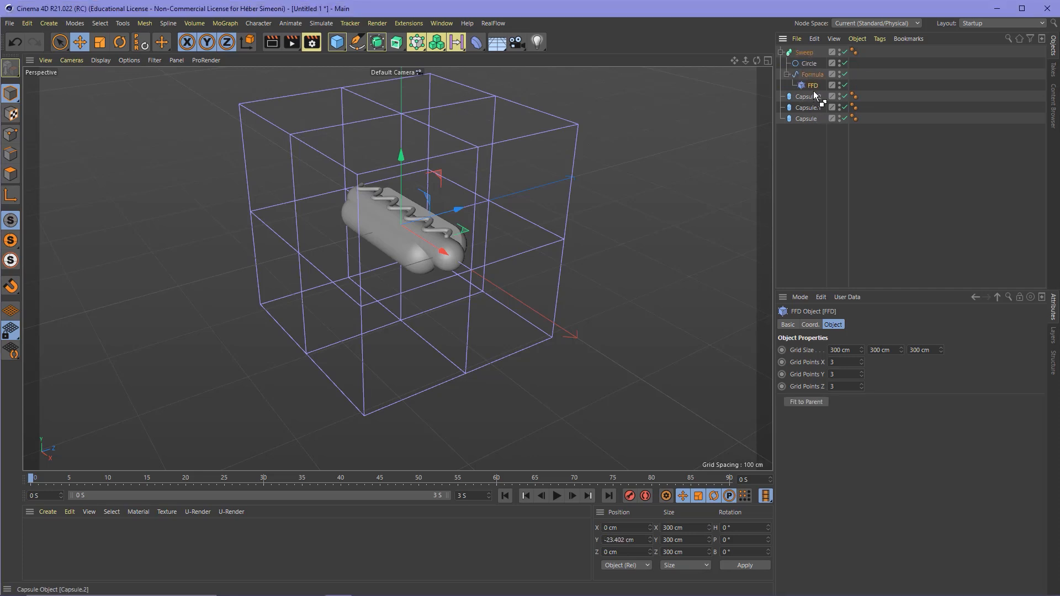
left_click_drag(816, 91, 806, 79)
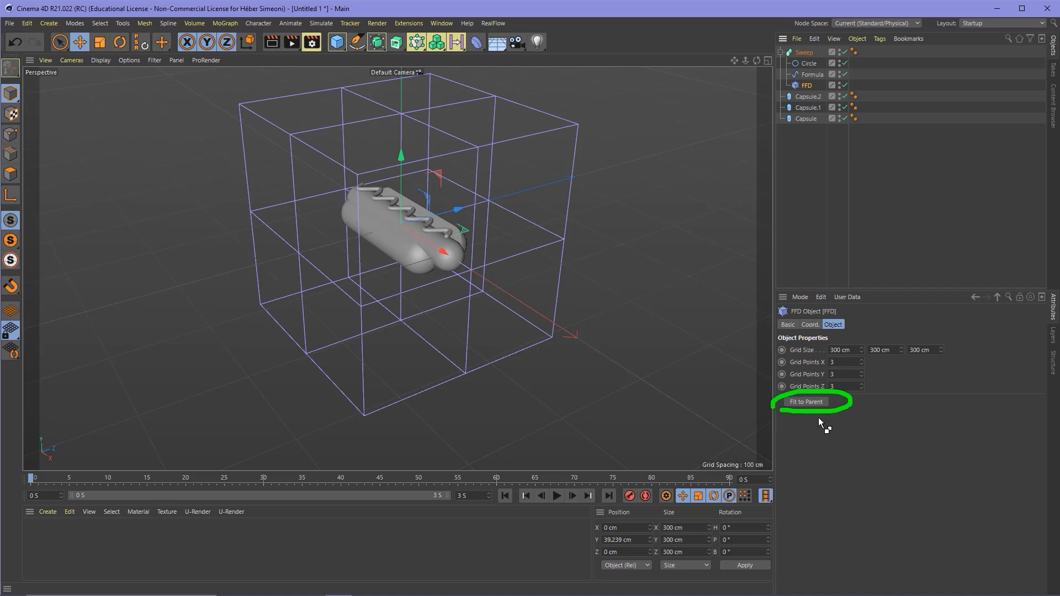
Step: Fit the FFD cage to its parent Sweep and set its Grid Points Y to 2
left_click(806, 402)
scroll(475, 168, "up", 5)
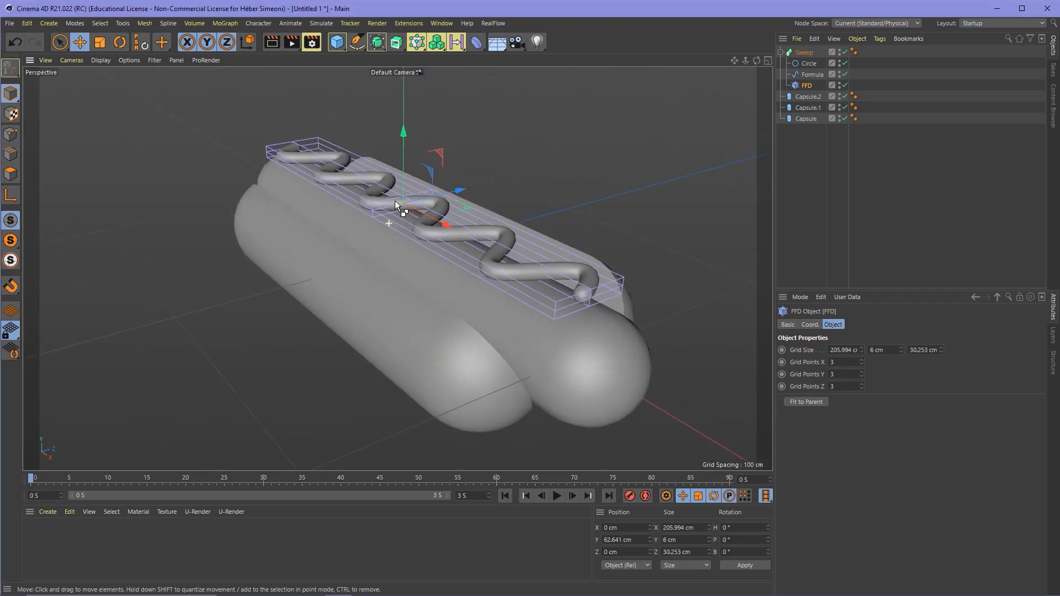
mouse_move(395, 204)
left_mouse_down("alt")
mouse_move(390, 193)
mouse_move(382, 212)
left_mouse_up("alt")
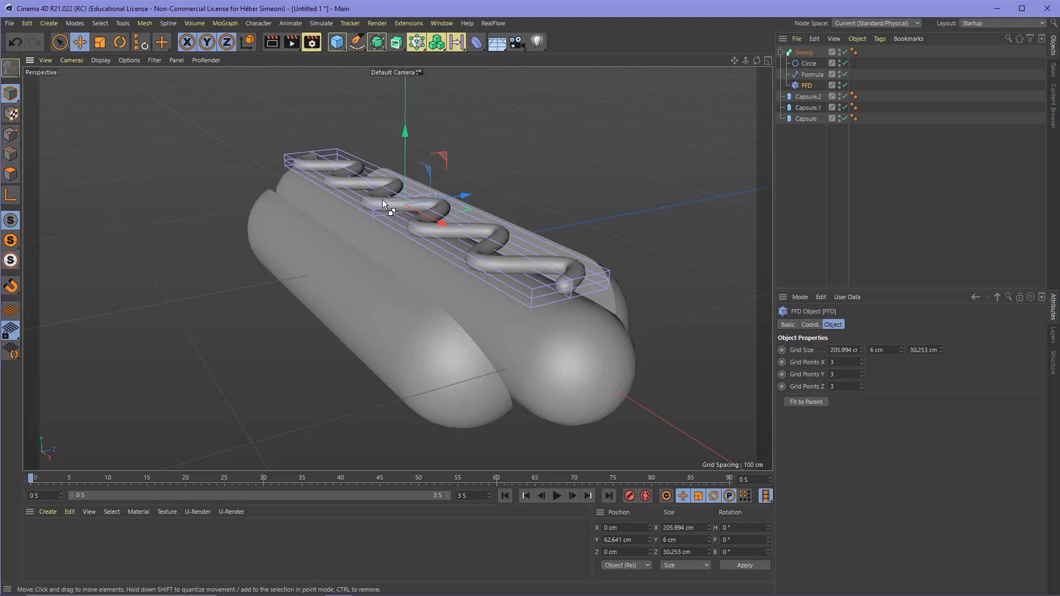
left_click_drag(433, 228, 311, 114, "alt")
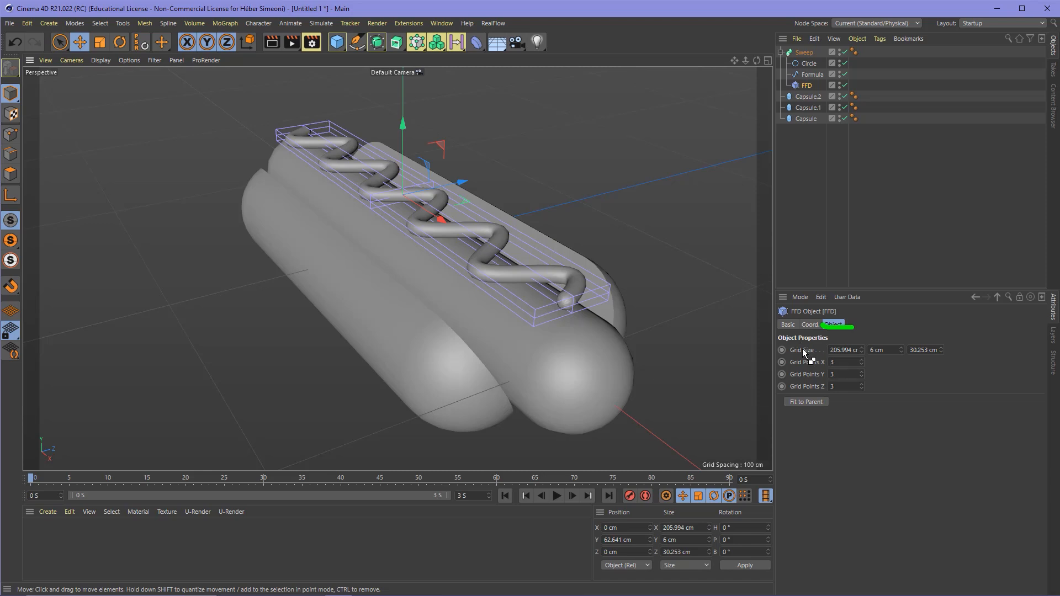
left_click_drag(787, 377, 823, 377)
type("2")
key("Return")
Step: Rectangle-select the FFD cage's outer points on both sides in the Right view and lower them to about Y -12.4 cm
middle_click(456, 294)
middle_click(247, 351)
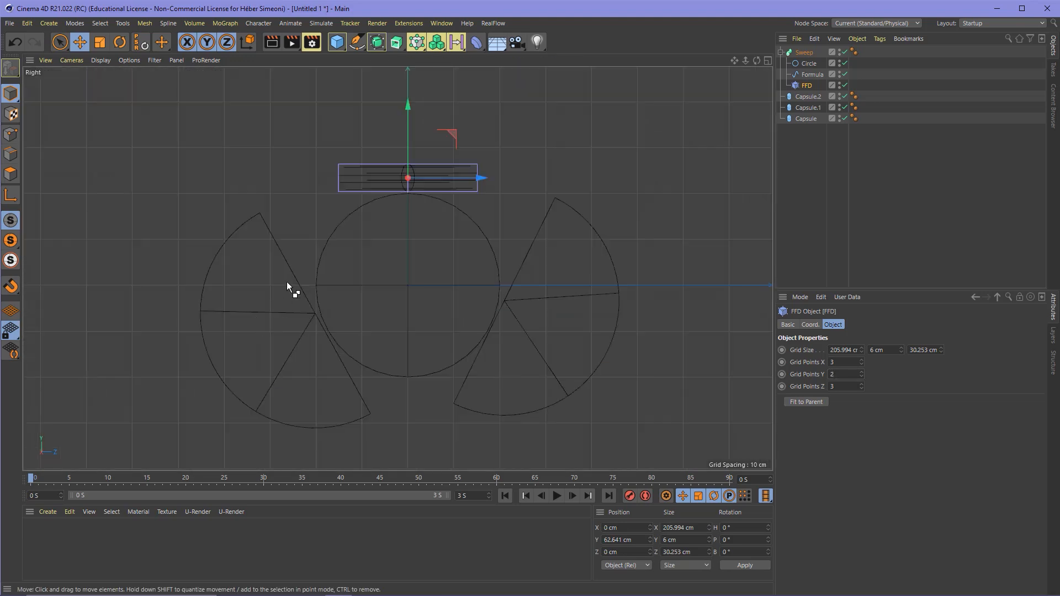
scroll(404, 197, "up", 4)
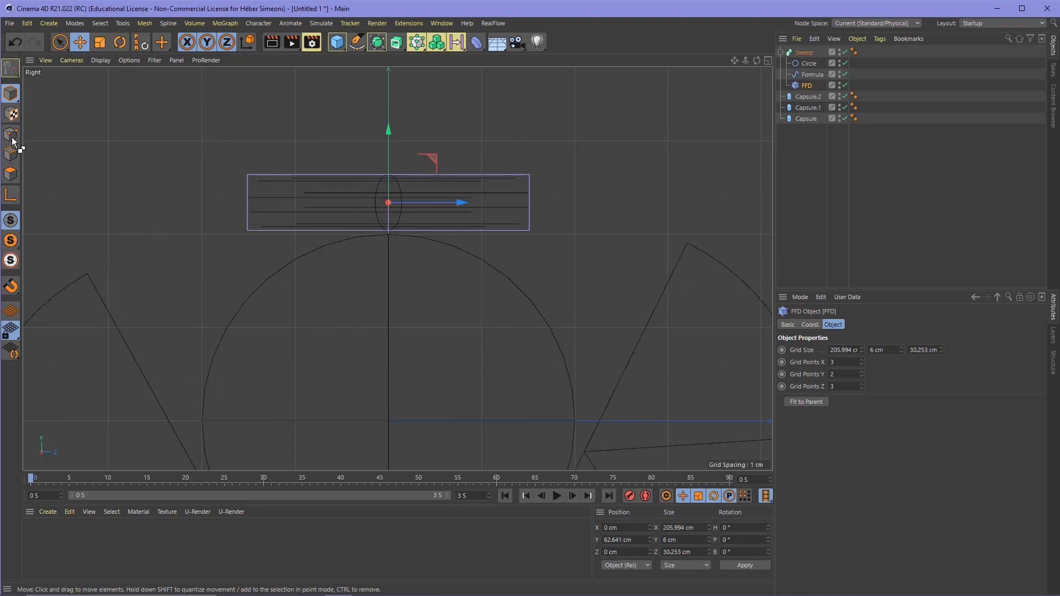
left_click(62, 46)
left_click(98, 76)
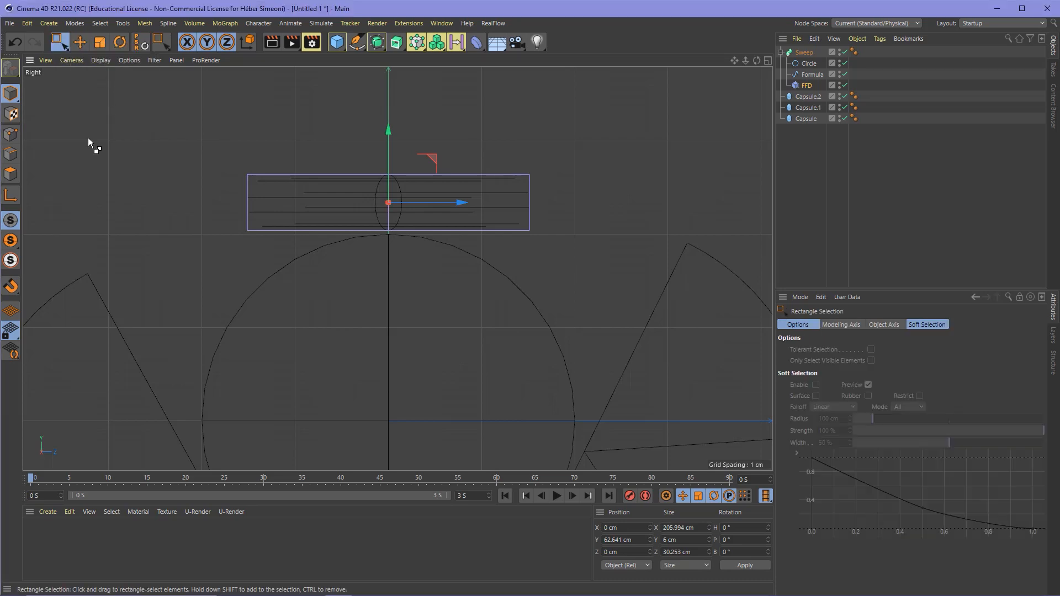
left_click(11, 135)
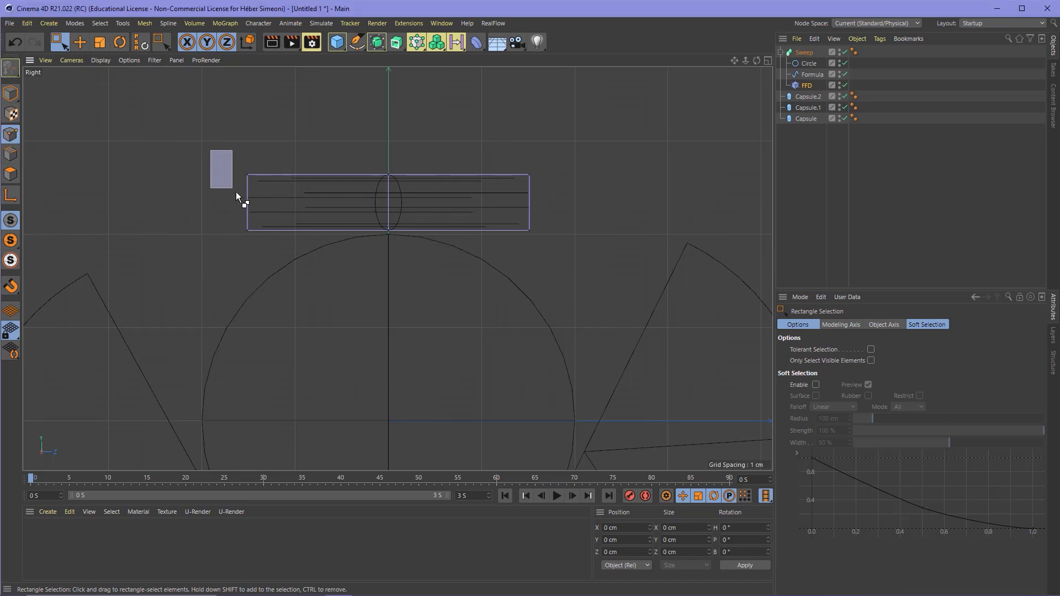
left_click_drag(237, 192, 268, 239)
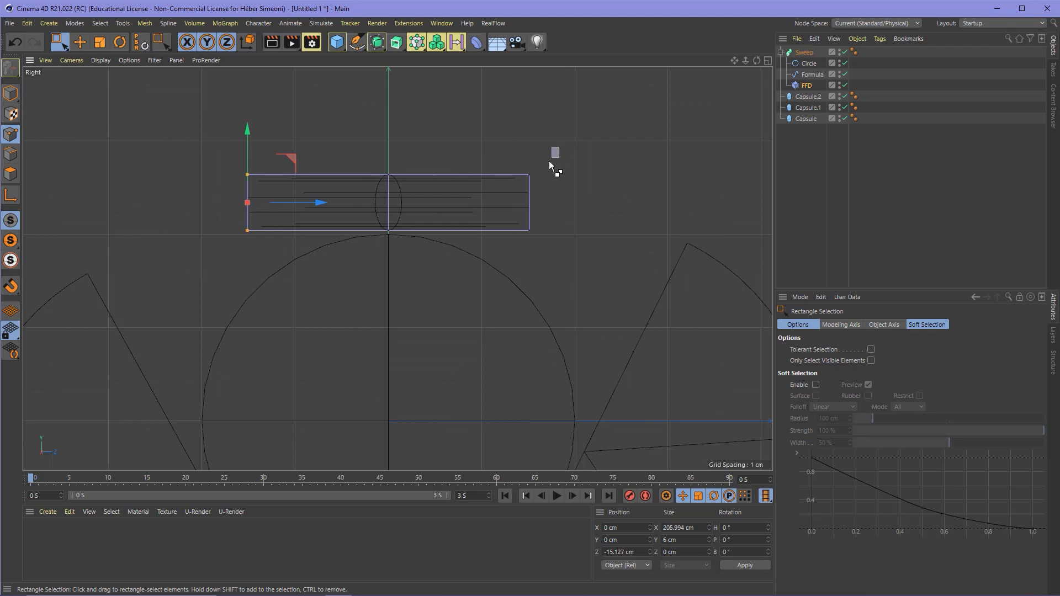
left_click_drag(531, 195, 510, 242, "shift")
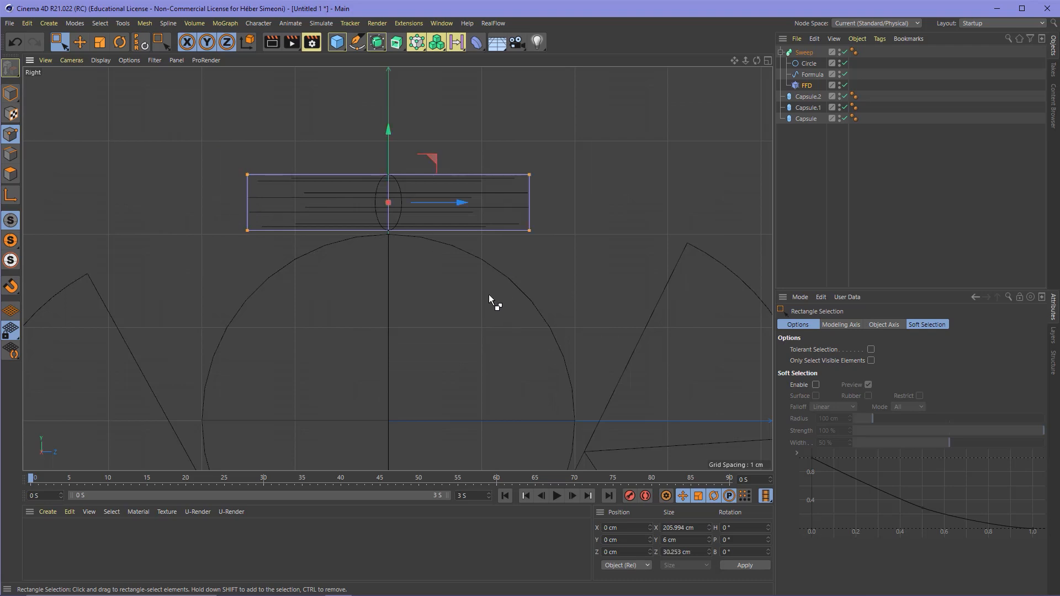
left_click(81, 44)
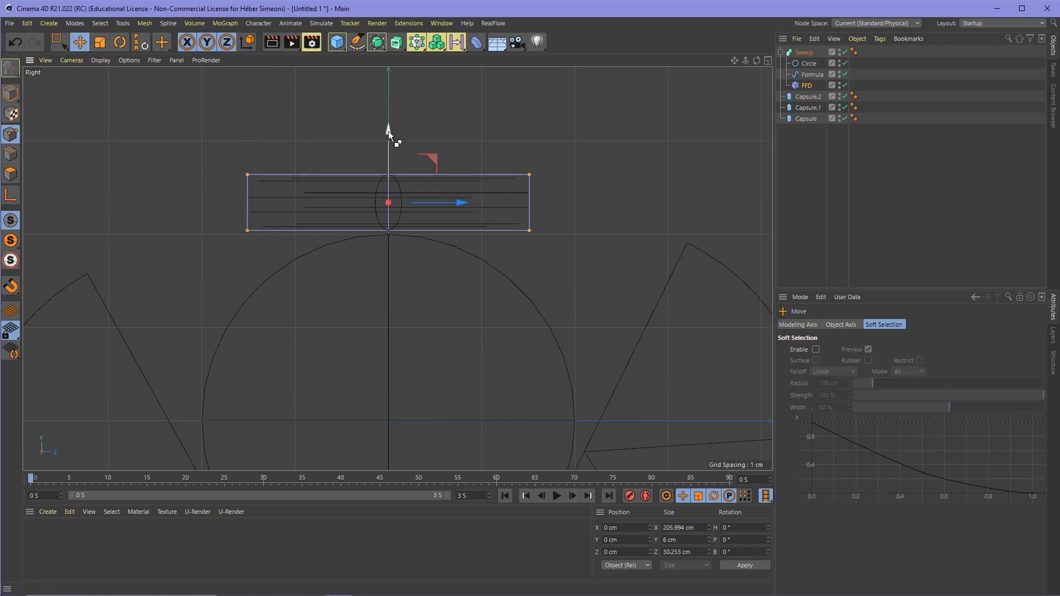
left_click_drag(388, 134, 380, 250)
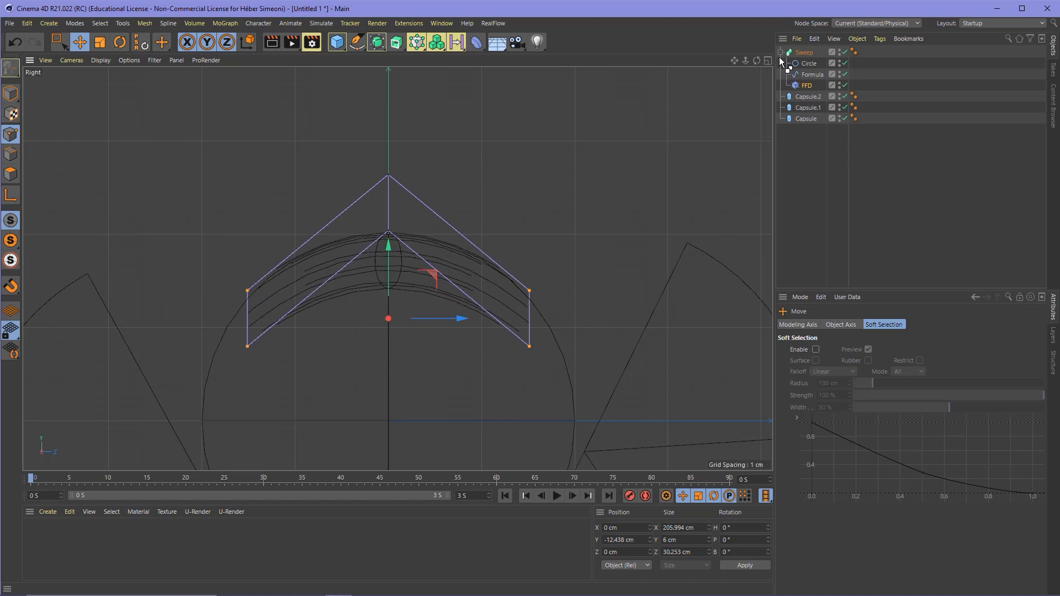
Step: Raise the whole Sweep to about Y -34.2 cm so the curved sauce rests on the sausage, and return to Model mode
left_click(801, 53)
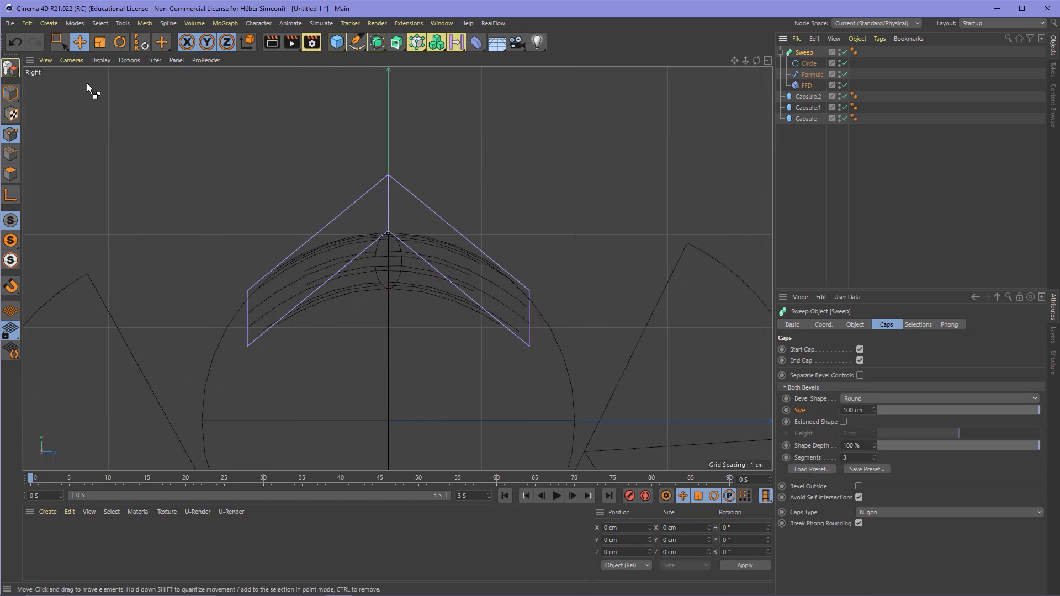
left_click(11, 93)
left_click(22, 133)
left_click(25, 88)
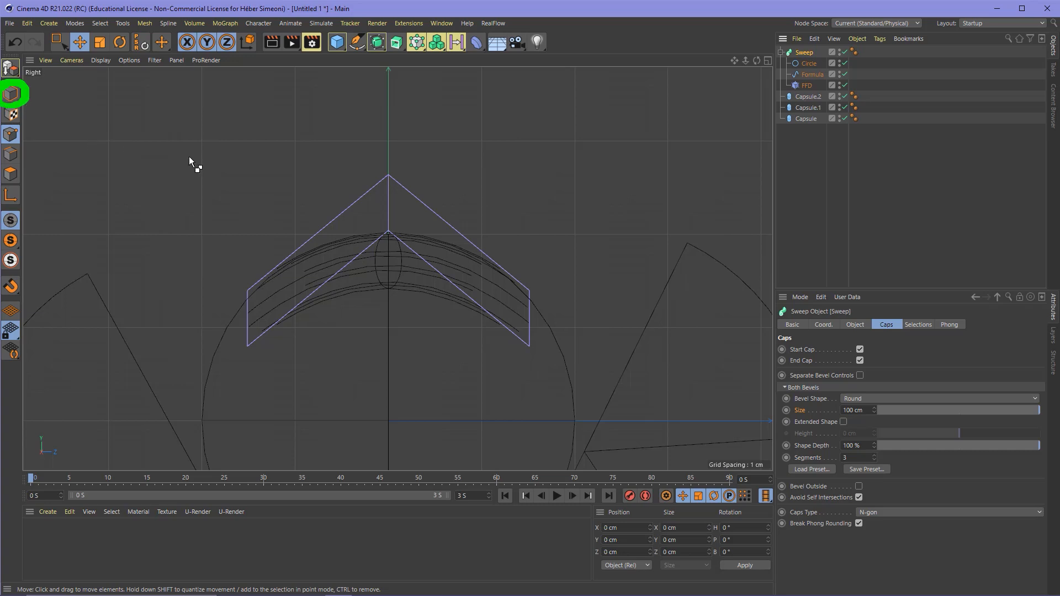
scroll(372, 280, "down", 5)
scroll(434, 241, "up", 4)
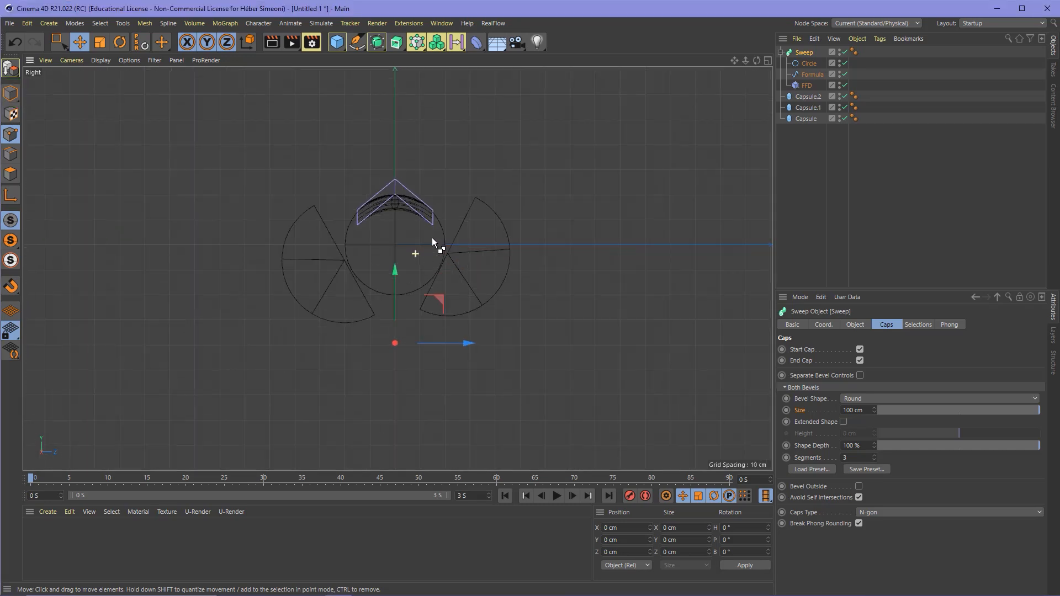
left_click_drag(391, 332, 388, 314)
middle_click(356, 201)
middle_click(356, 201)
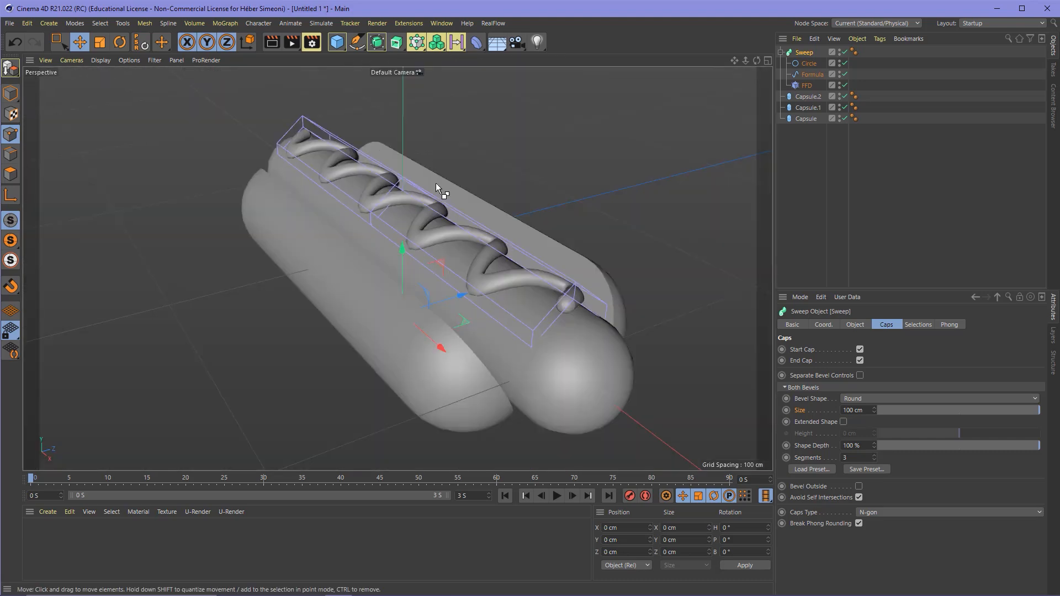
left_click_drag(436, 183, 368, 227, "alt")
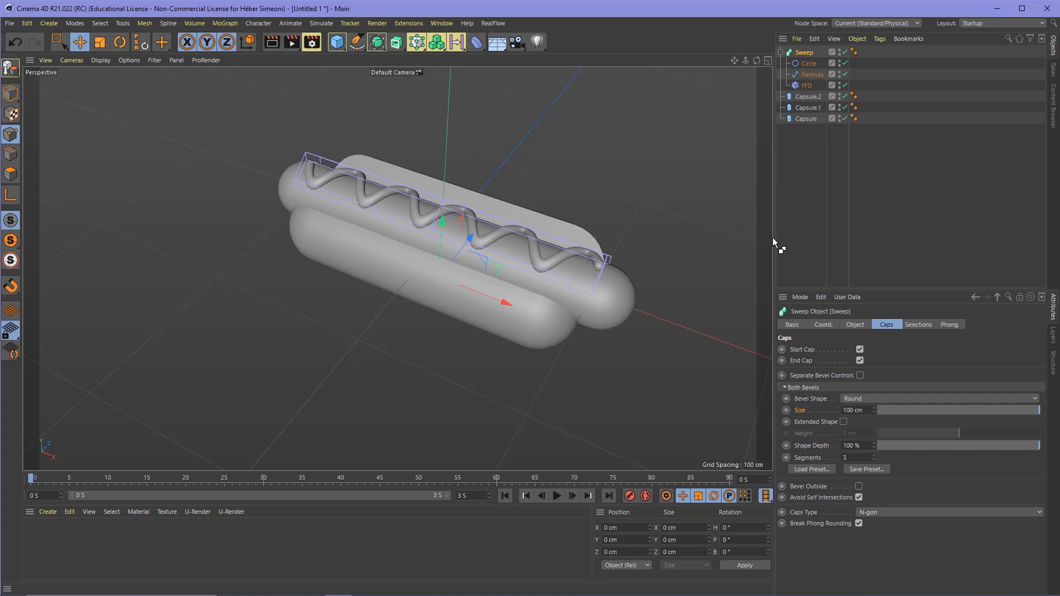
left_click(10, 92)
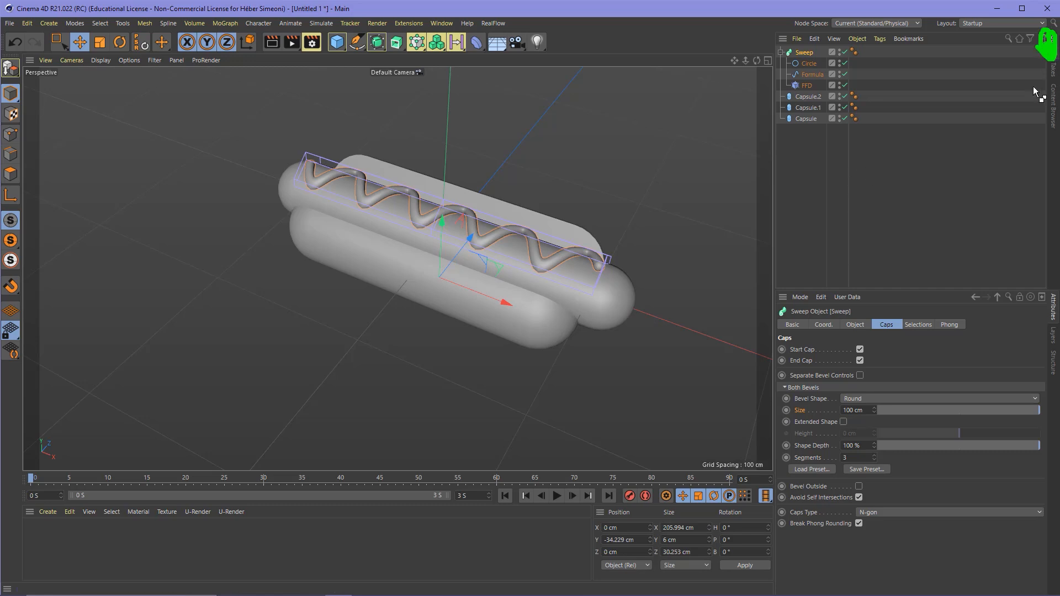
Step: Select the Sweep, its children and all three capsules, and group them under one Null
left_click(816, 150)
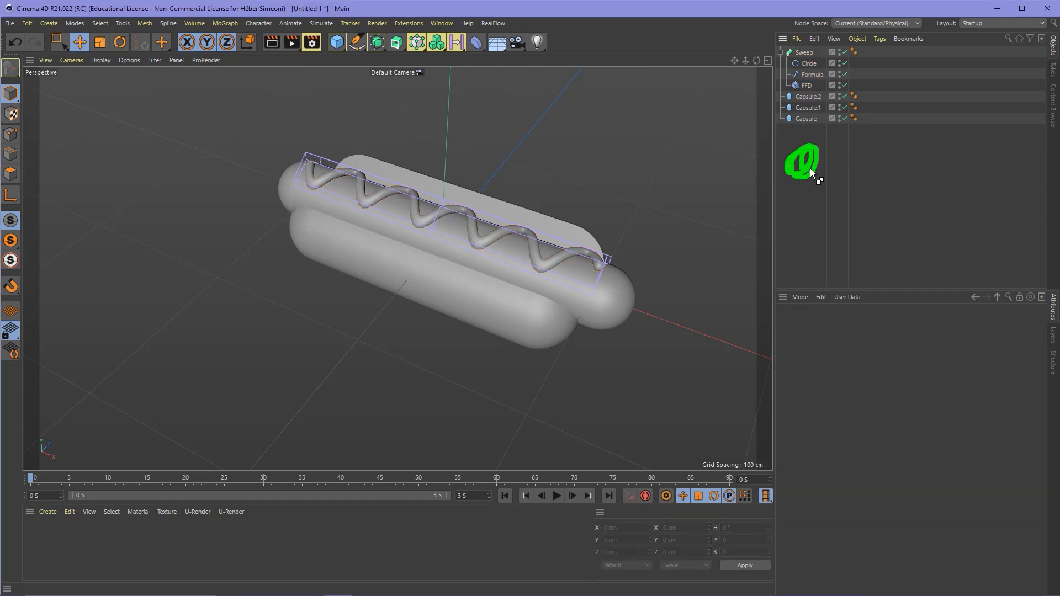
left_click_drag(798, 102, 787, 31)
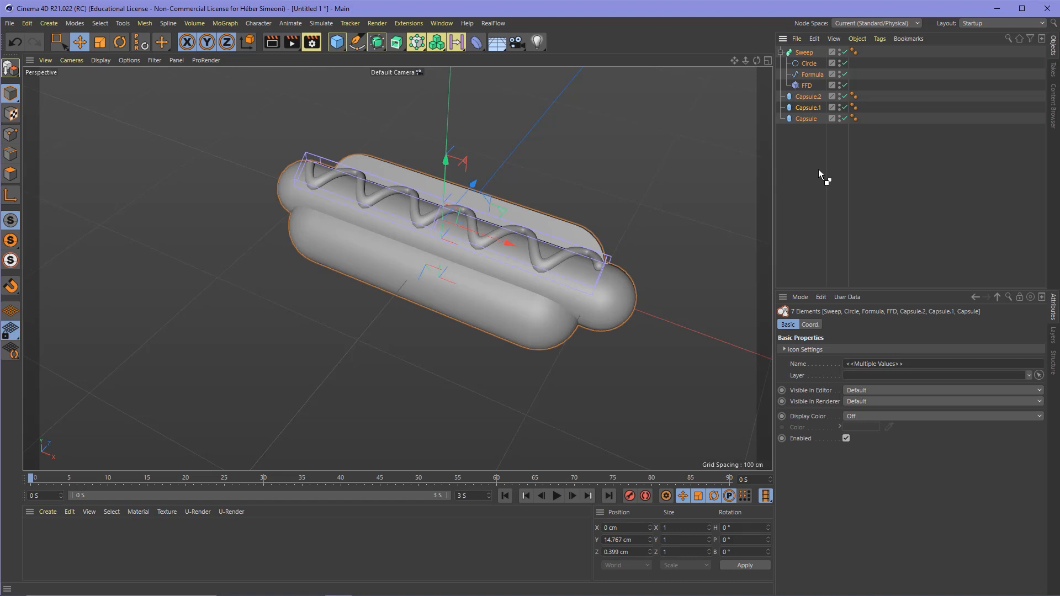
left_click(858, 39)
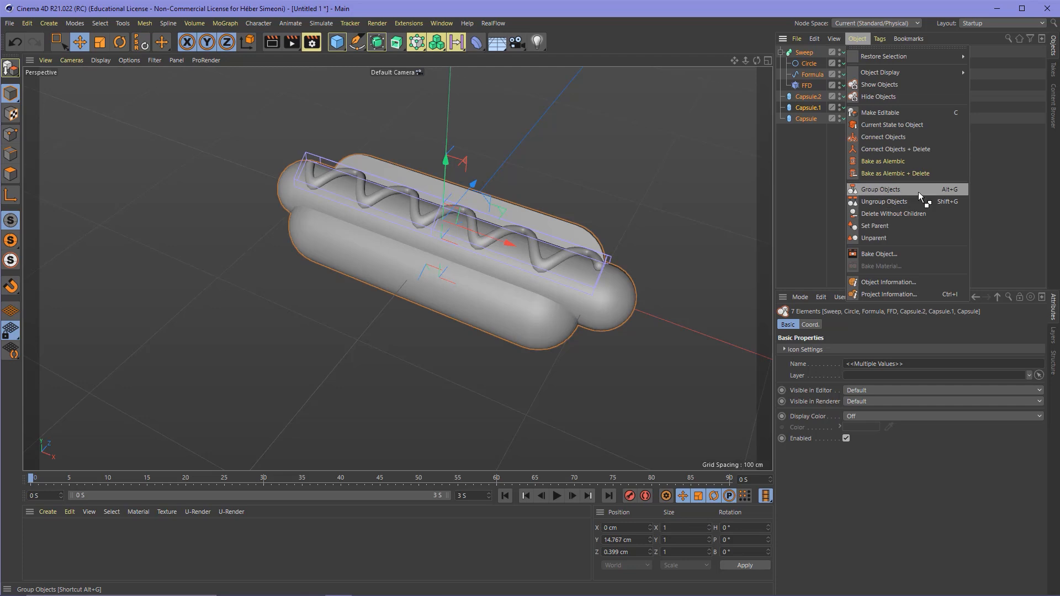
left_click(958, 194)
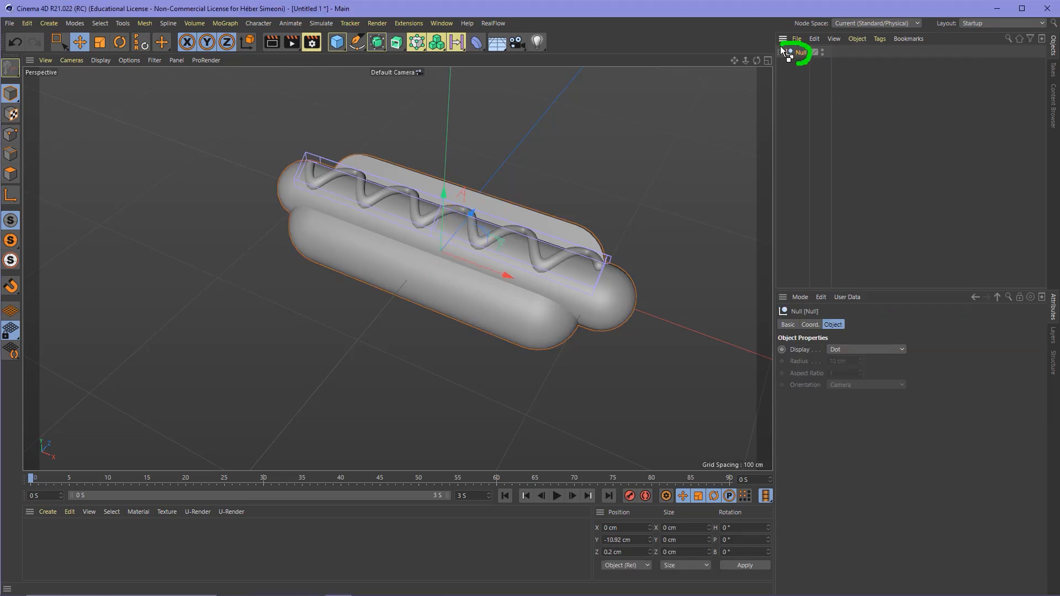
left_click(807, 71)
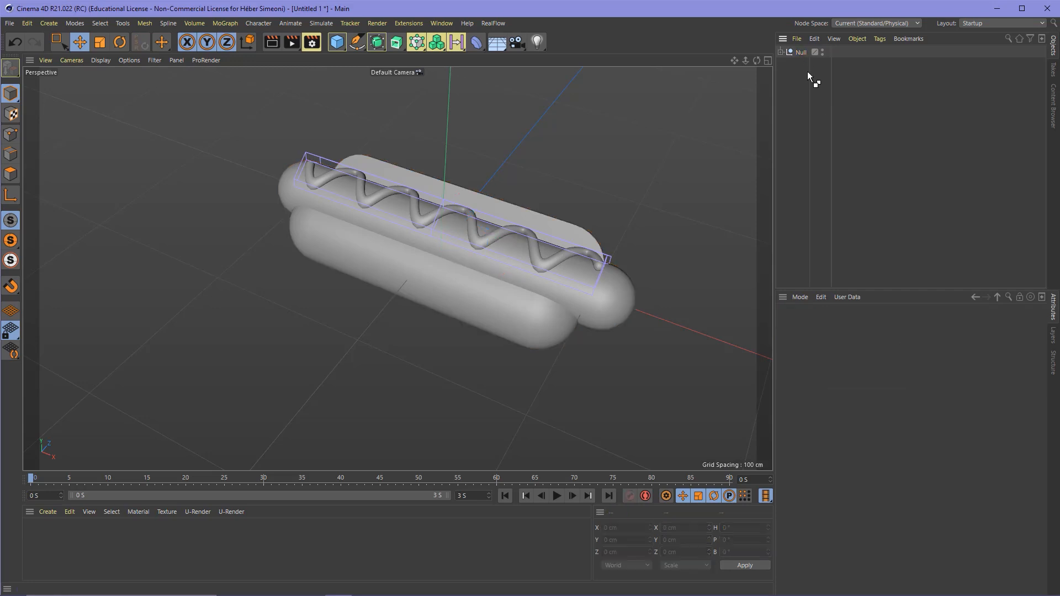
Step: Try moving the whole Null group in the viewport and undo the move
left_click(804, 52)
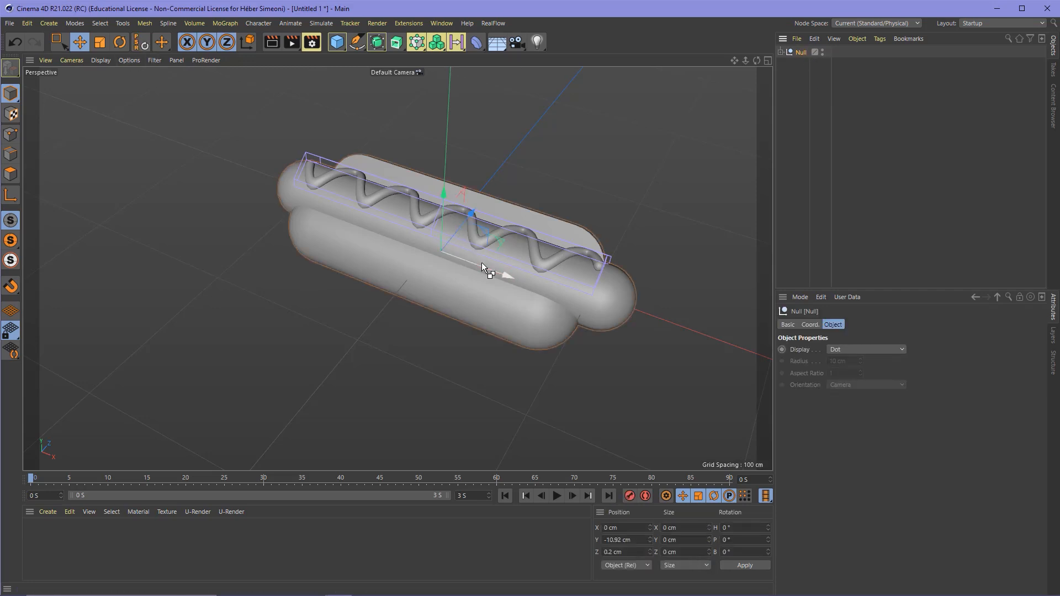
left_click_drag(481, 263, 416, 287)
key("ctrl+z")
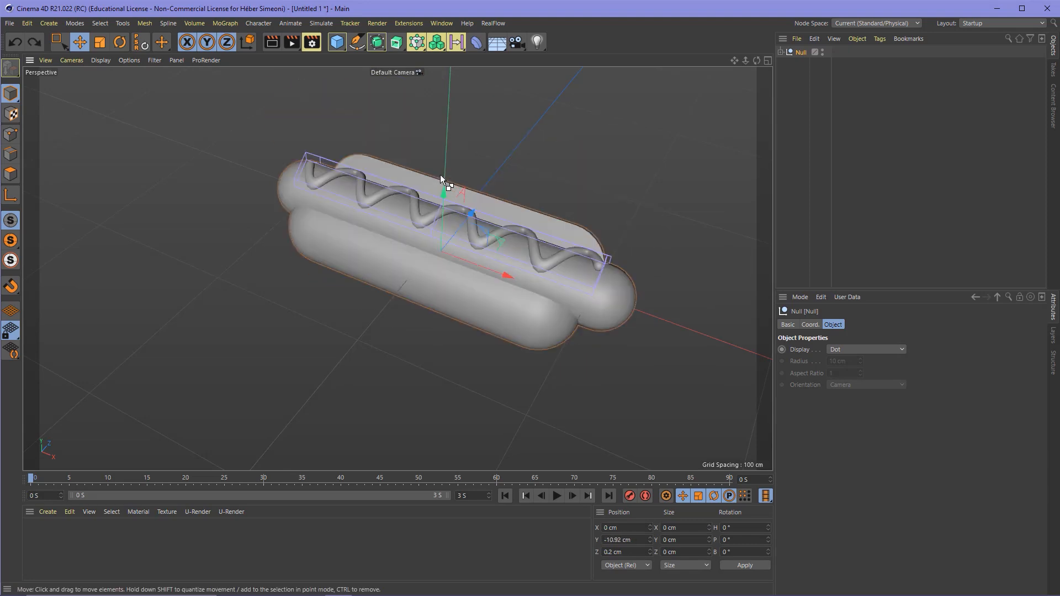
Step: Add a Bend deformer and place it inside the Null, above the Sweep and at the same level as it
middle_click_drag(453, 214, 410, 244, "alt")
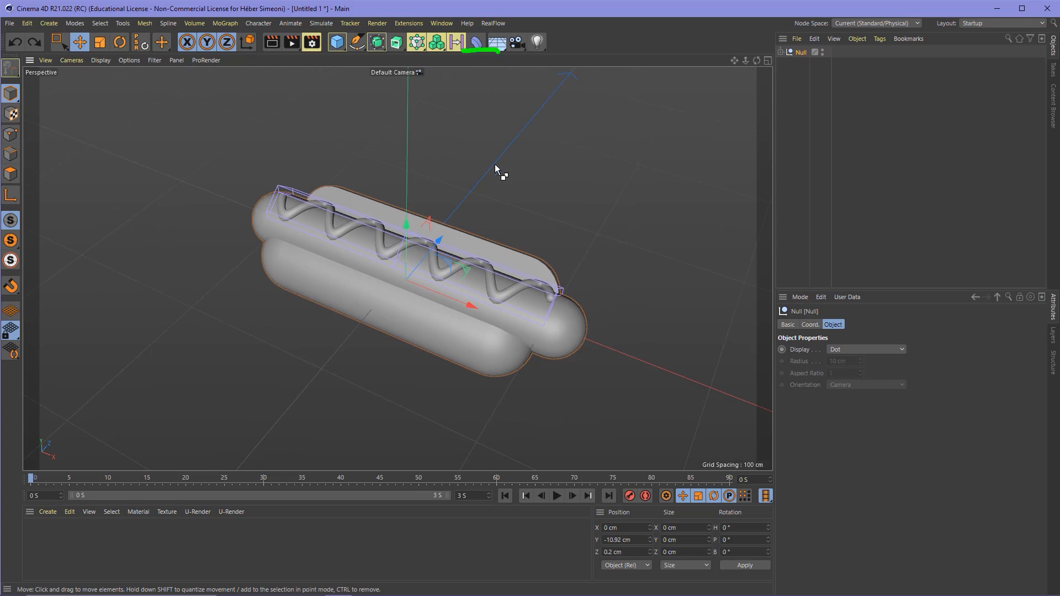
left_click(478, 49)
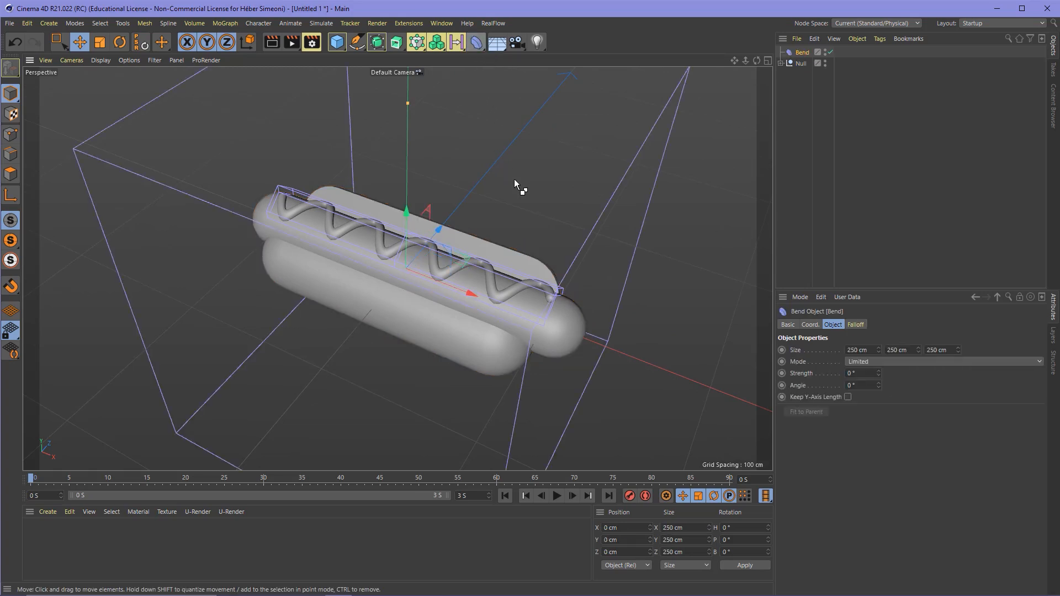
left_click_drag(515, 179, 393, 208, "alt")
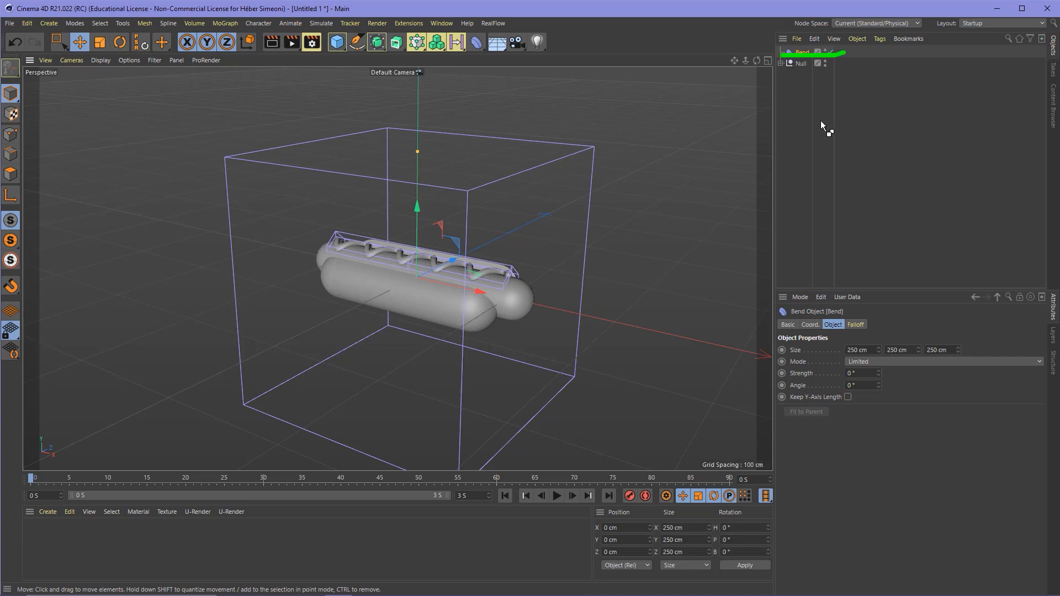
left_click(781, 63)
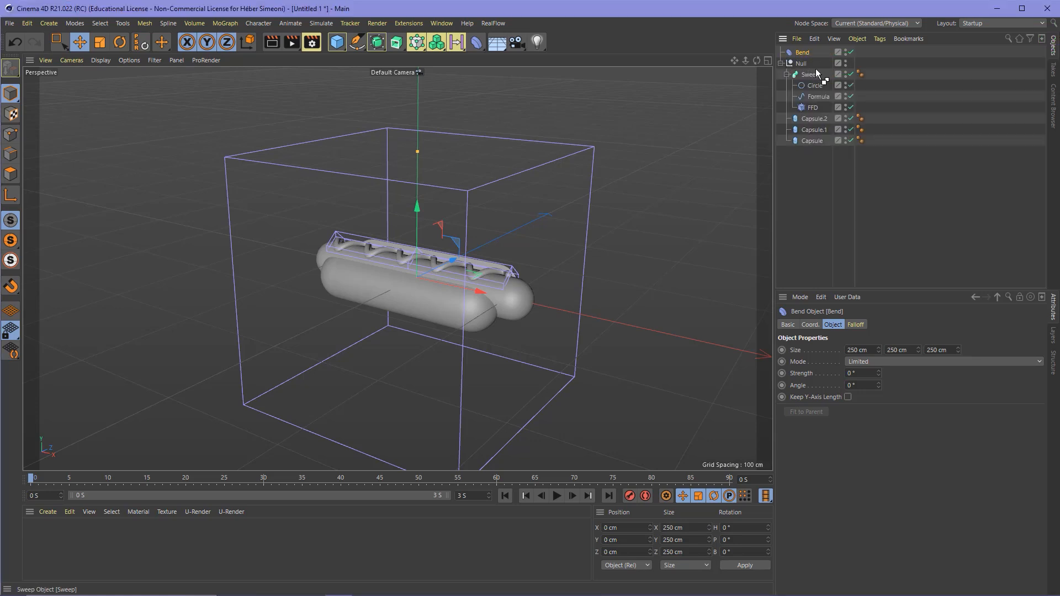
mouse_move(811, 64)
left_mouse_down()
mouse_move(804, 52)
mouse_move(803, 64)
left_mouse_up()
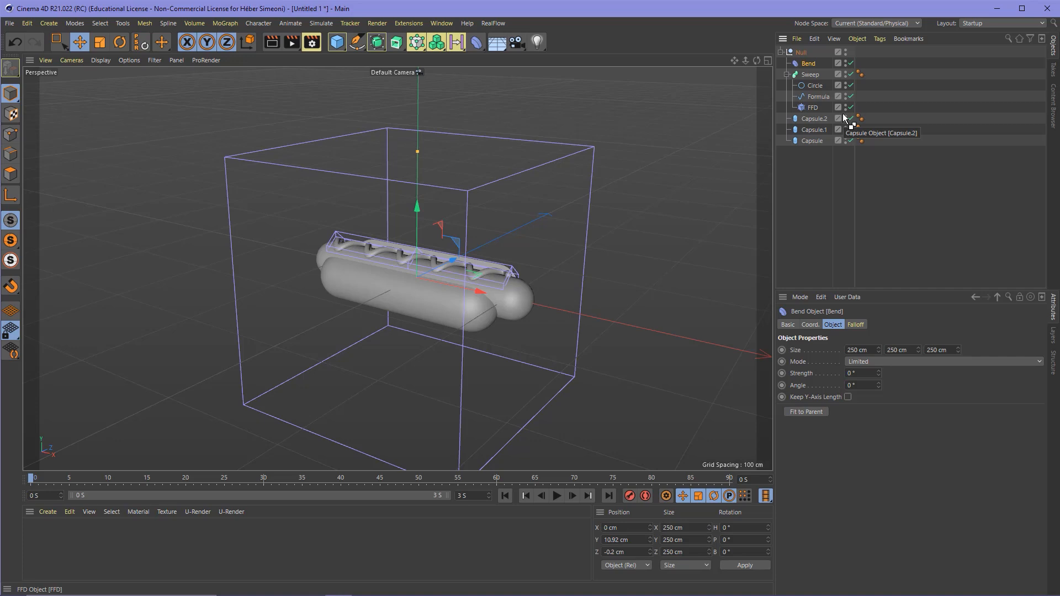
left_click_drag(793, 67, 826, 67)
mouse_move(800, 84)
left_mouse_down()
mouse_move(825, 85)
mouse_move(830, 102)
left_mouse_up()
left_click_drag(809, 114, 818, 117)
left_click_drag(812, 137, 830, 142)
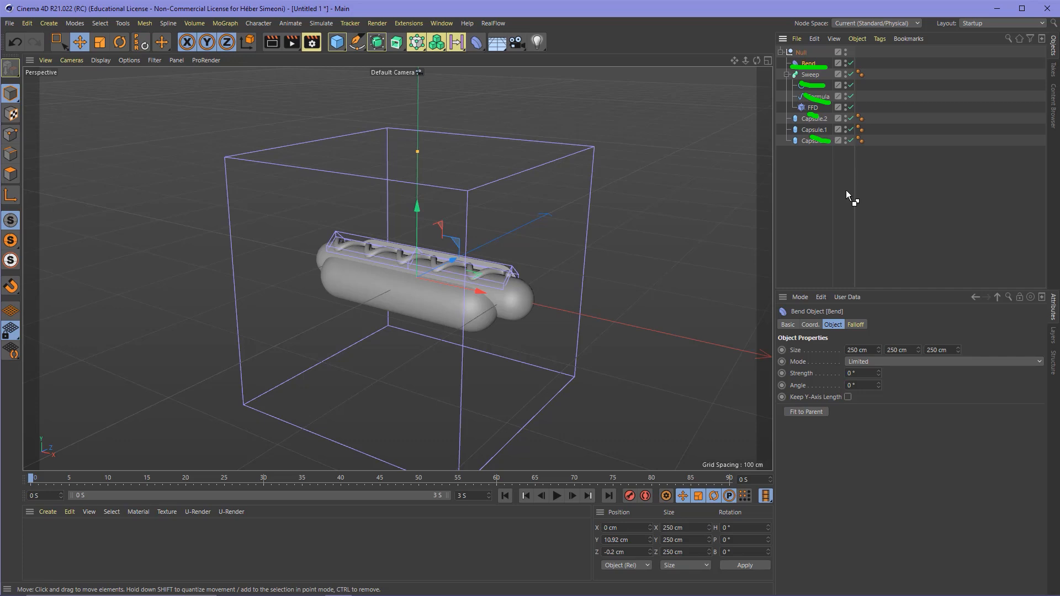
key("Escape")
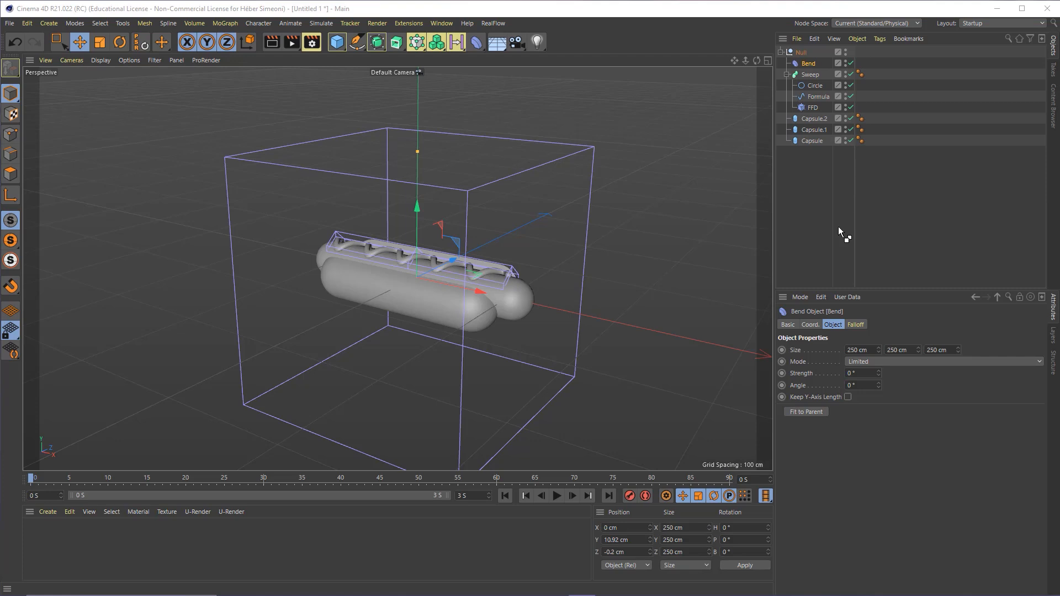
Step: Set the Bend deformer's Strength to 70°
left_click(808, 65)
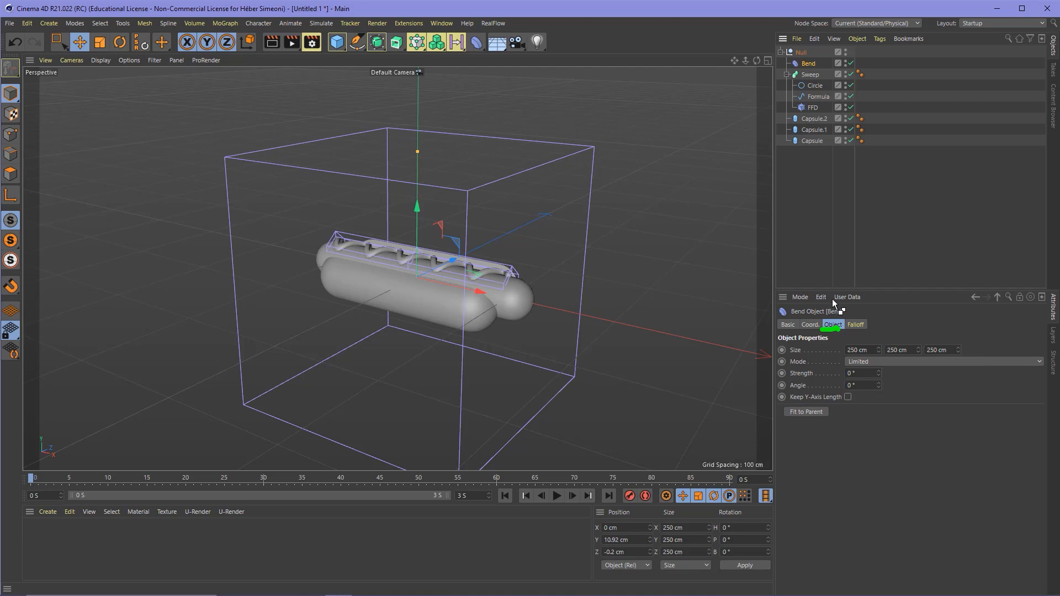
left_click_drag(786, 378, 821, 379)
left_click(862, 374)
type("70")
left_click_drag(645, 171, 499, 231, "alt")
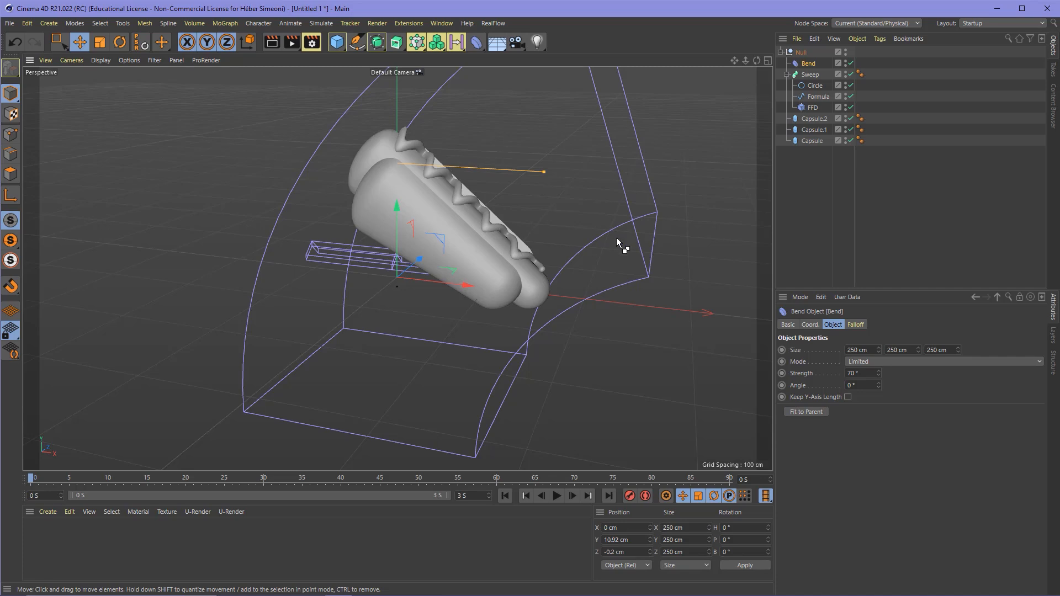
Step: Enable Keep Y-Axis Length on the Bend deformer, trying out the strength with the option on and off
mouse_move(781, 445)
right_mouse_down()
mouse_move(800, 407)
mouse_move(820, 400)
right_mouse_up()
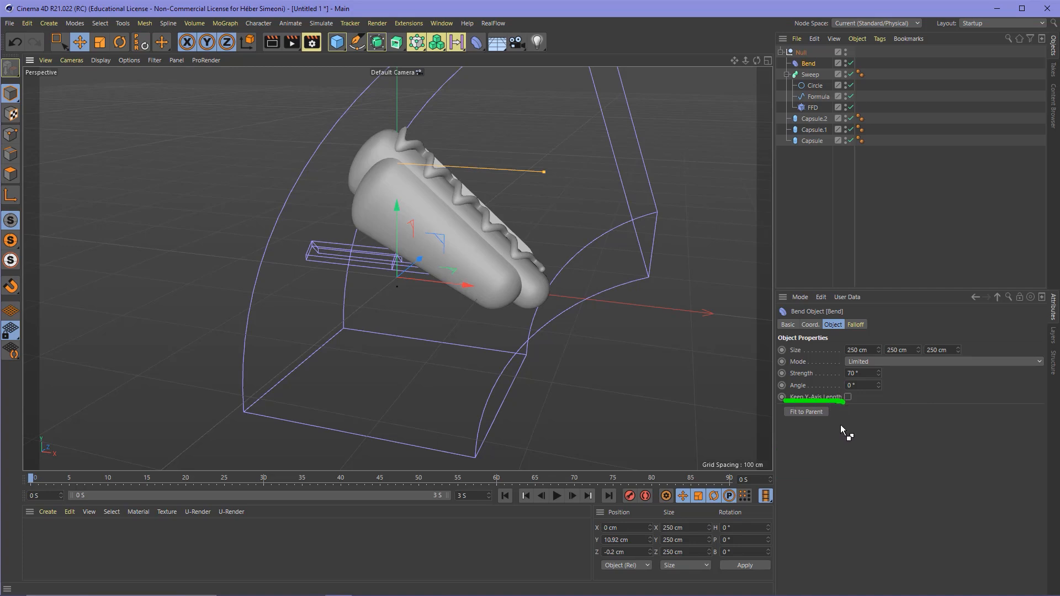
left_click(849, 397)
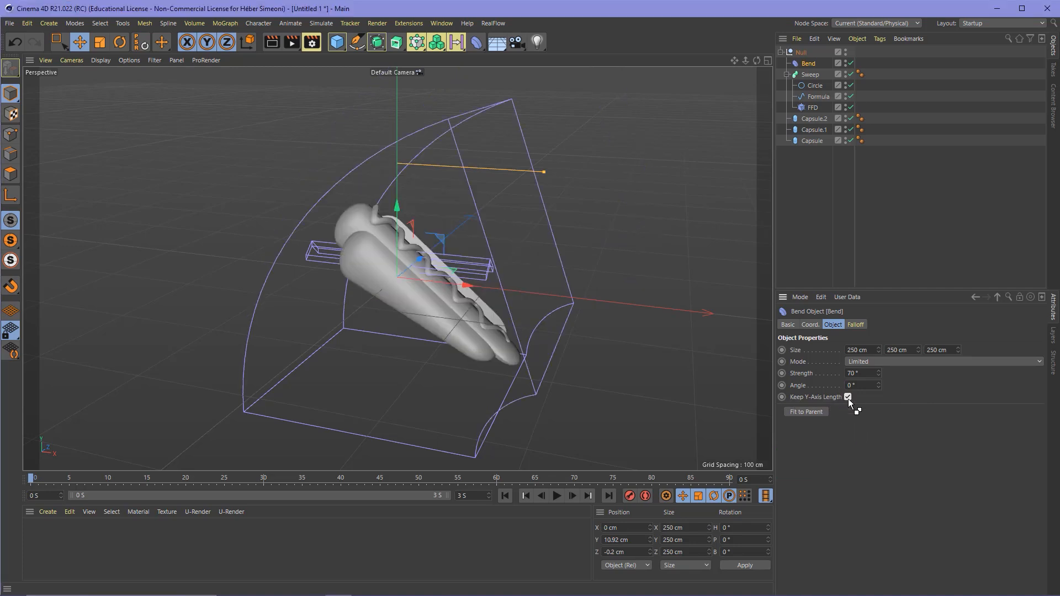
left_click_drag(879, 376, 820, 396)
left_click(848, 397)
left_click_drag(879, 372, 877, 380)
key("ctrl+z")
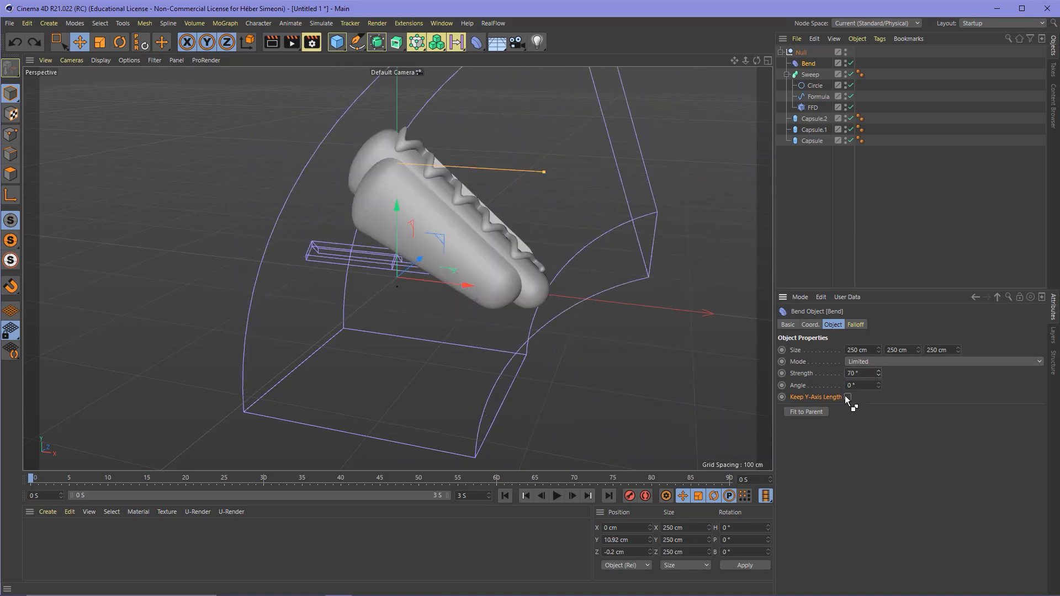
left_click(849, 397)
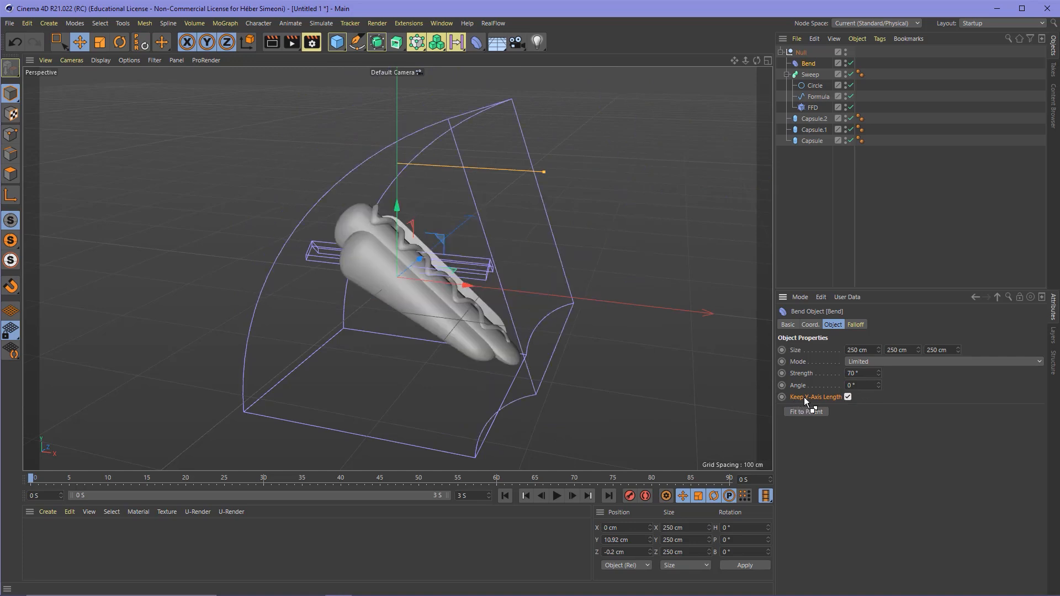
Step: Set the Bend deformer's bank rotation R.B to -90° so that it bends the hot dog along its length
left_click(810, 324)
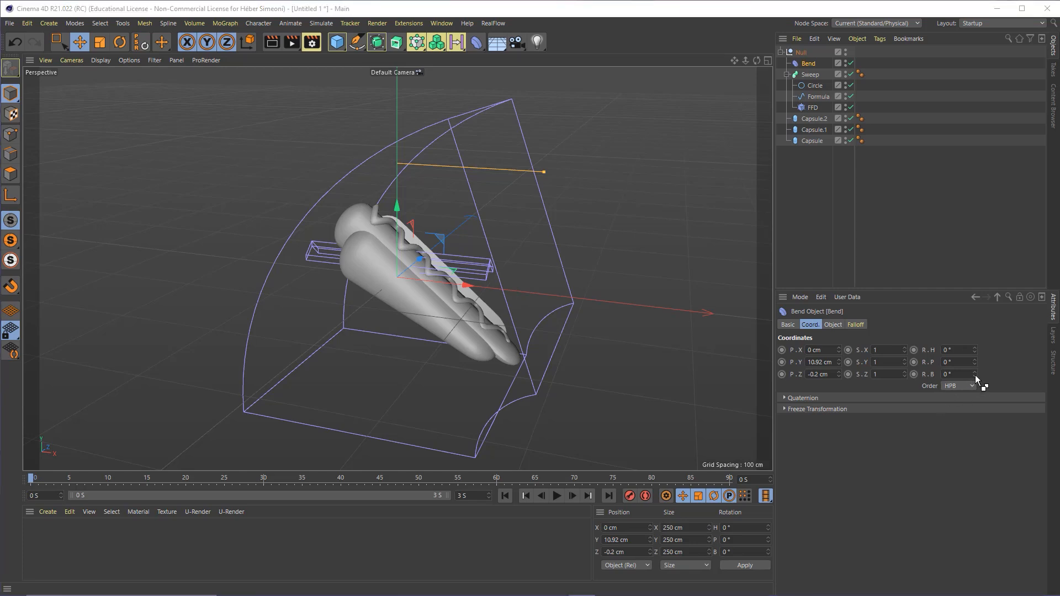
left_click_drag(976, 374, 976, 377)
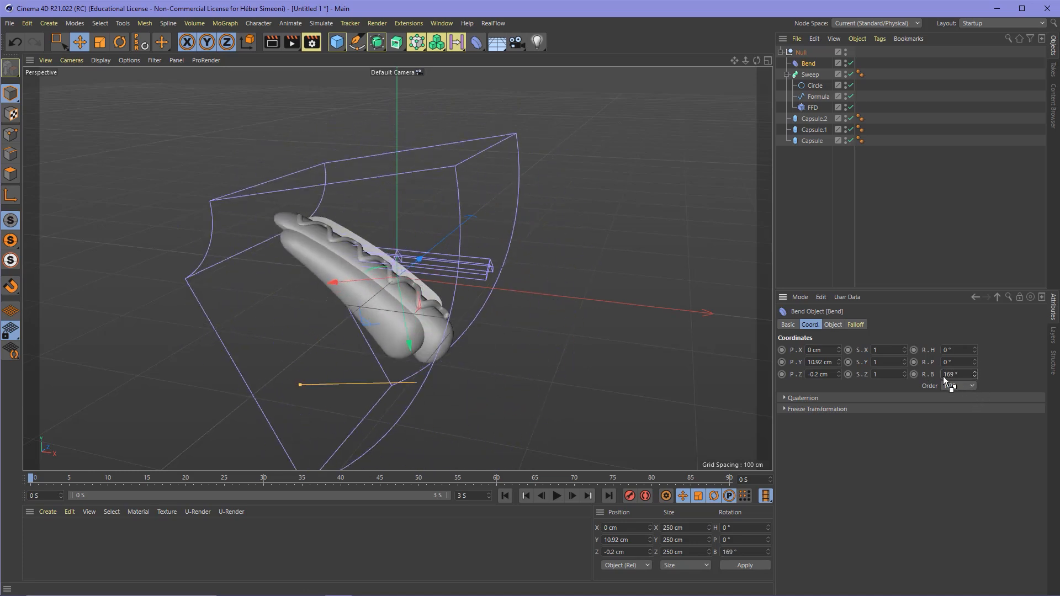
type("-90")
key("Return")
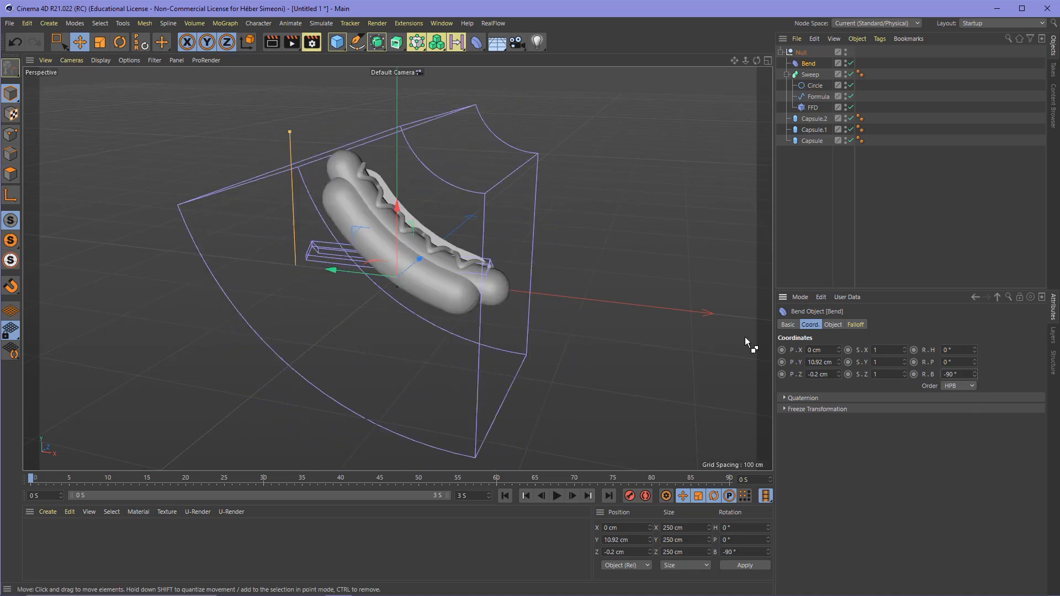
mouse_move(426, 279)
left_mouse_down("alt")
mouse_move(477, 230)
mouse_move(412, 283)
left_mouse_up("alt")
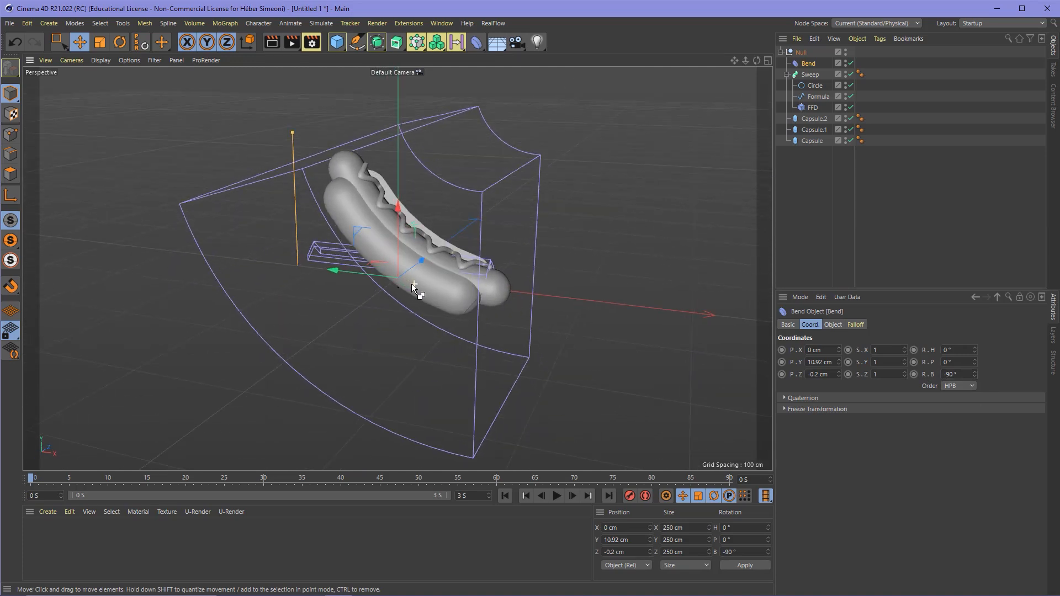
Step: Rotate the whole Null group in the Front view to a bank of about -36° so the curved hot dog lies level
middle_click(437, 267)
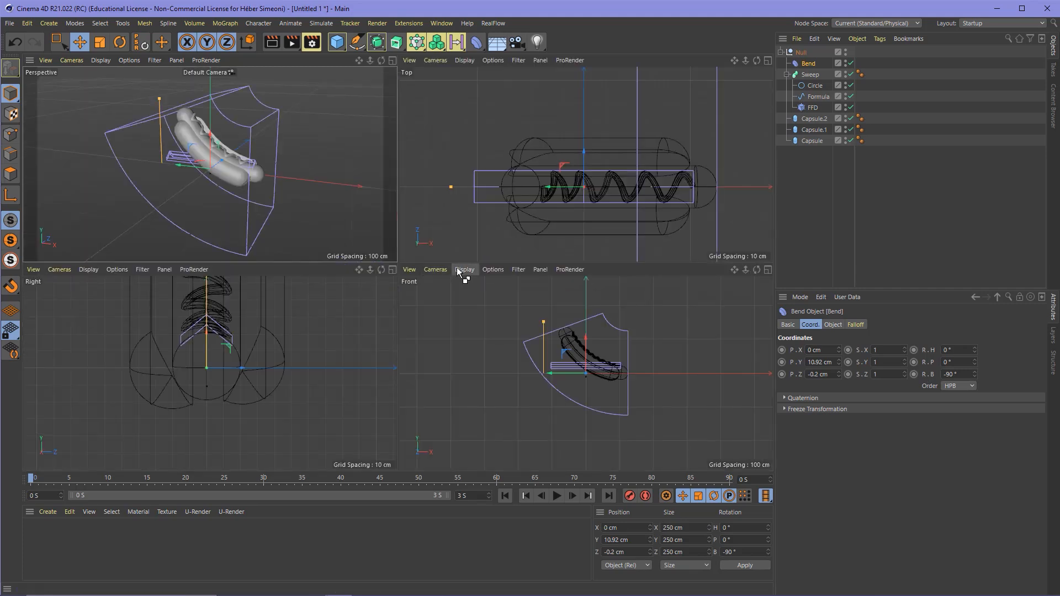
scroll(583, 347, "up", 5)
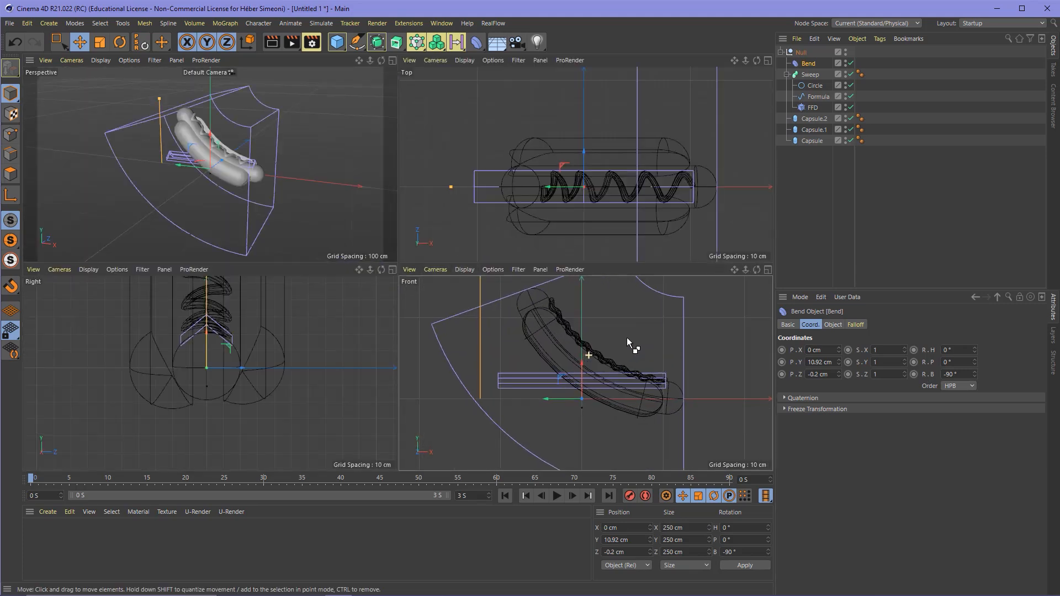
left_click_drag(813, 107, 833, 73)
key("ctrl+a")
key("r")
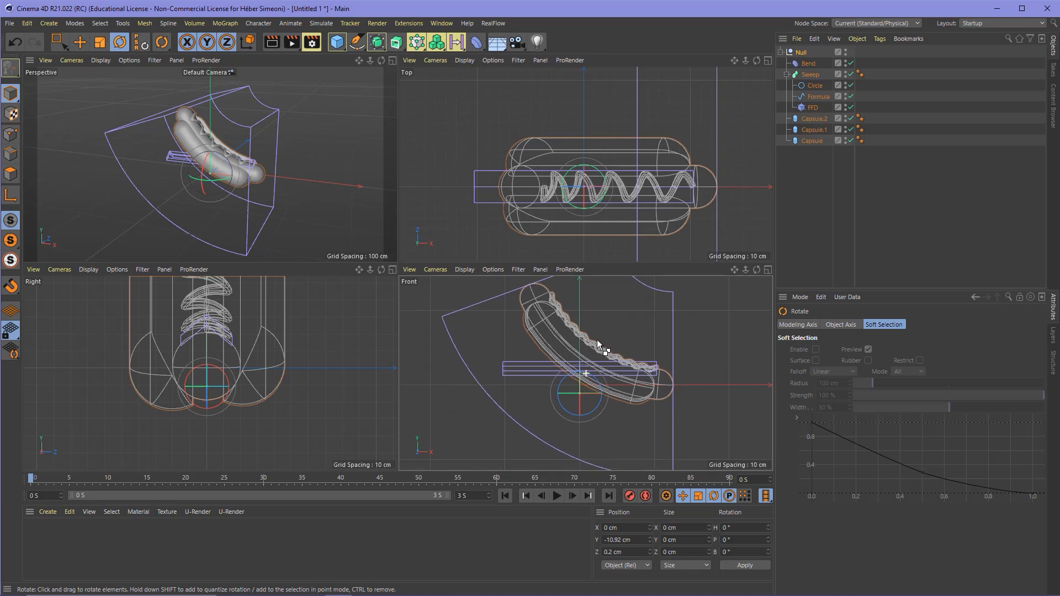
middle_click(575, 321)
left_click_drag(608, 328, 598, 184)
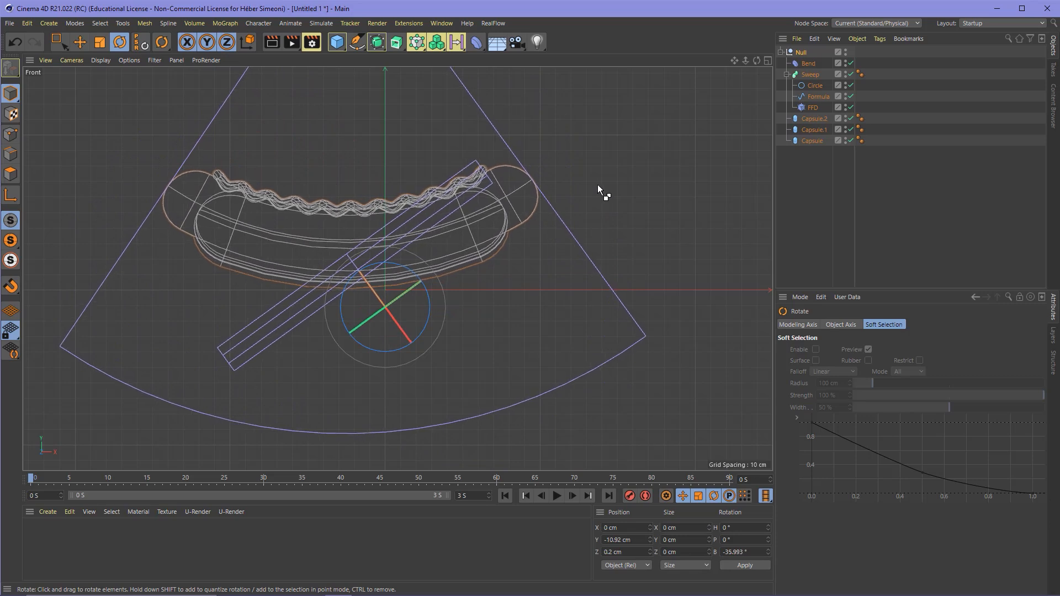
Step: Move the Null group in the Front view to about X 21.4 cm, Y -11.6 cm, centred and resting on the ground line
key("w")
key("w")
key("e")
middle_click_drag(413, 218, 471, 257)
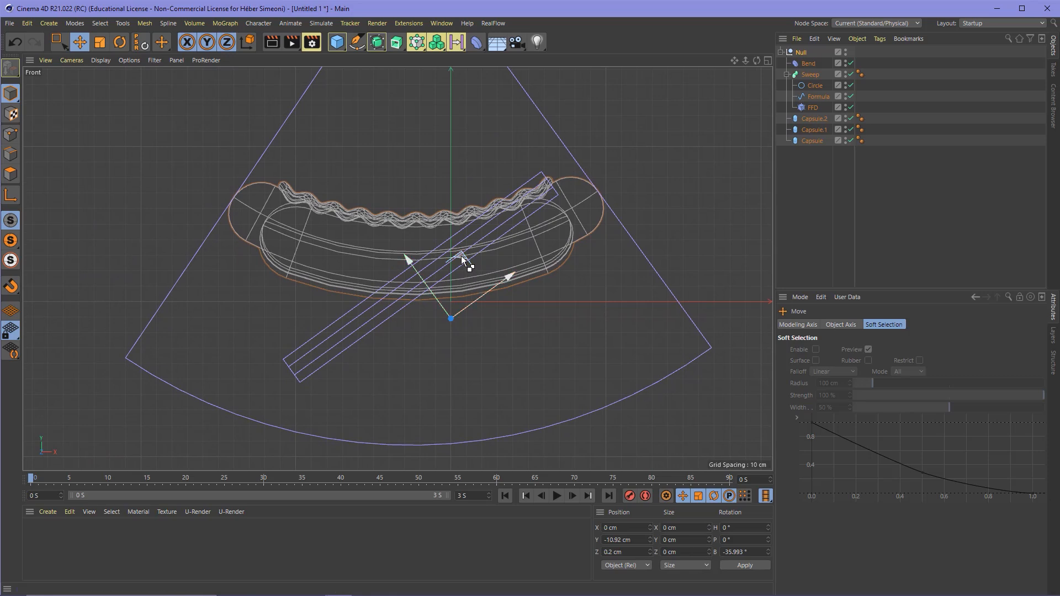
left_click_drag(482, 176, 513, 177)
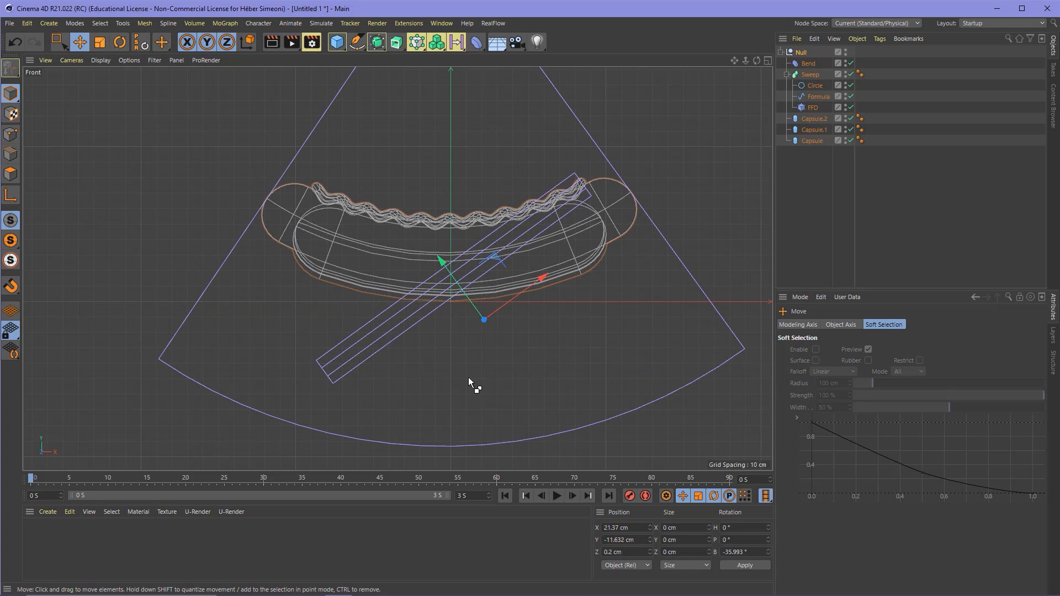
left_click_drag(26, 300, 753, 299)
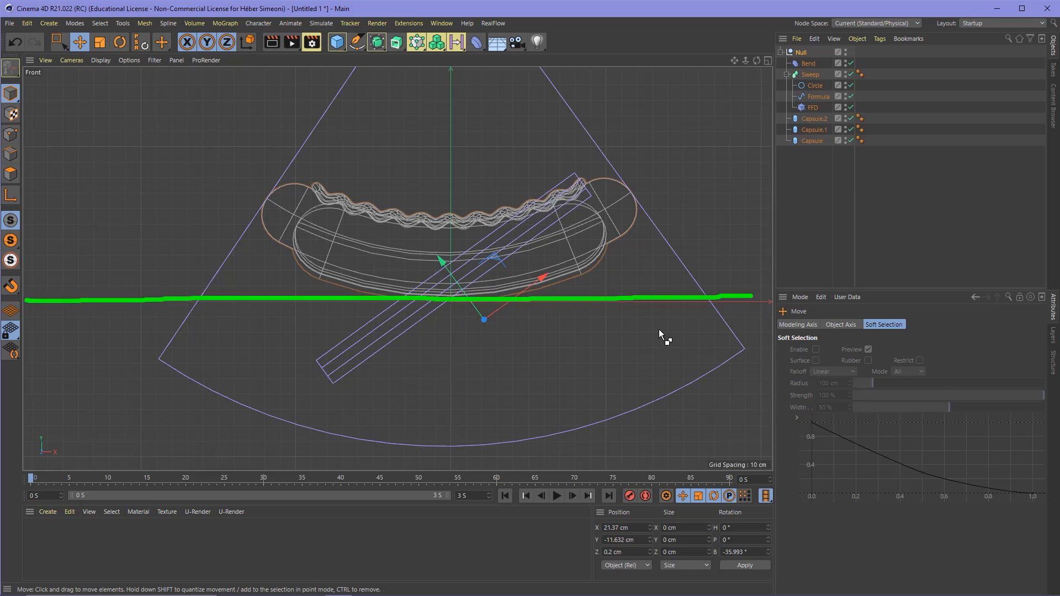
mouse_move(438, 407)
left_mouse_down()
mouse_move(467, 315)
mouse_move(753, 311)
mouse_move(454, 310)
mouse_move(703, 307)
mouse_move(427, 291)
mouse_move(687, 315)
mouse_move(449, 300)
mouse_move(494, 311)
left_mouse_up()
Step: Return to the Perspective view of the bent hot dog and deselect everything
middle_click(419, 223)
middle_click(243, 180)
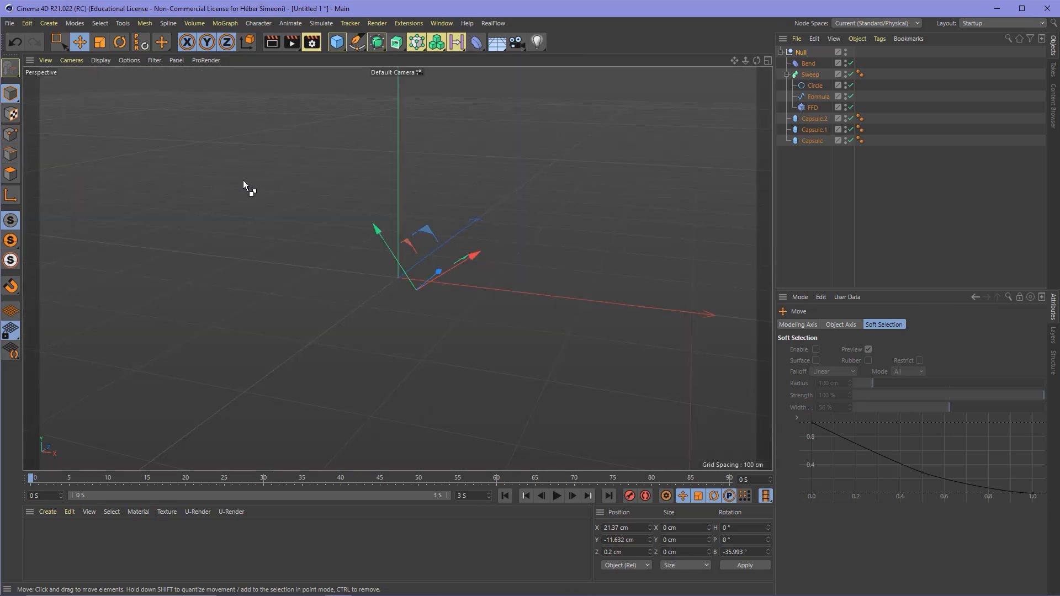
left_click_drag(395, 247, 547, 213, "alt")
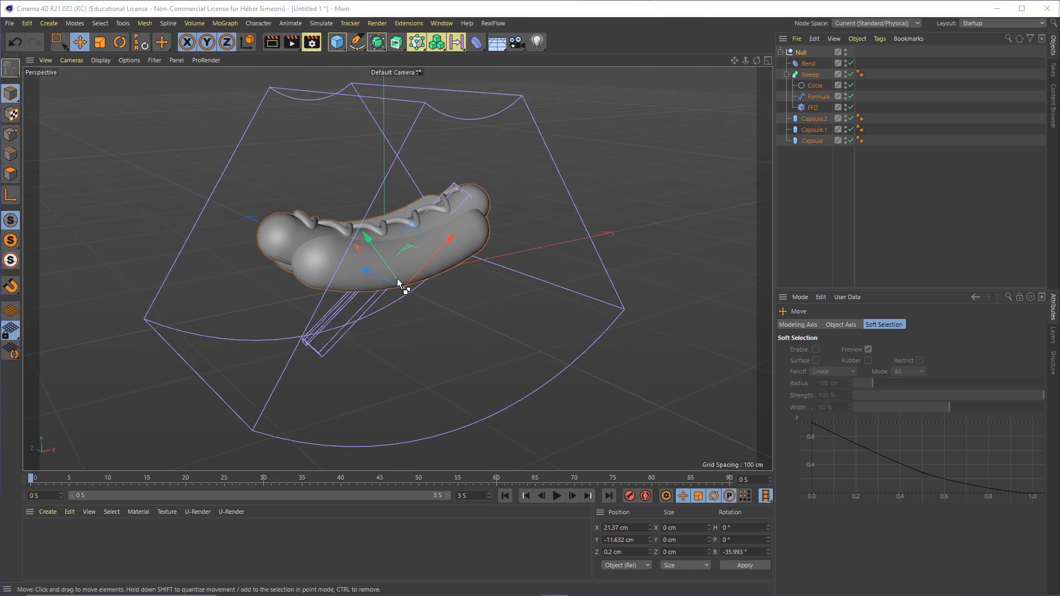
left_click(470, 308)
left_click_drag(470, 308, 458, 282, "alt")
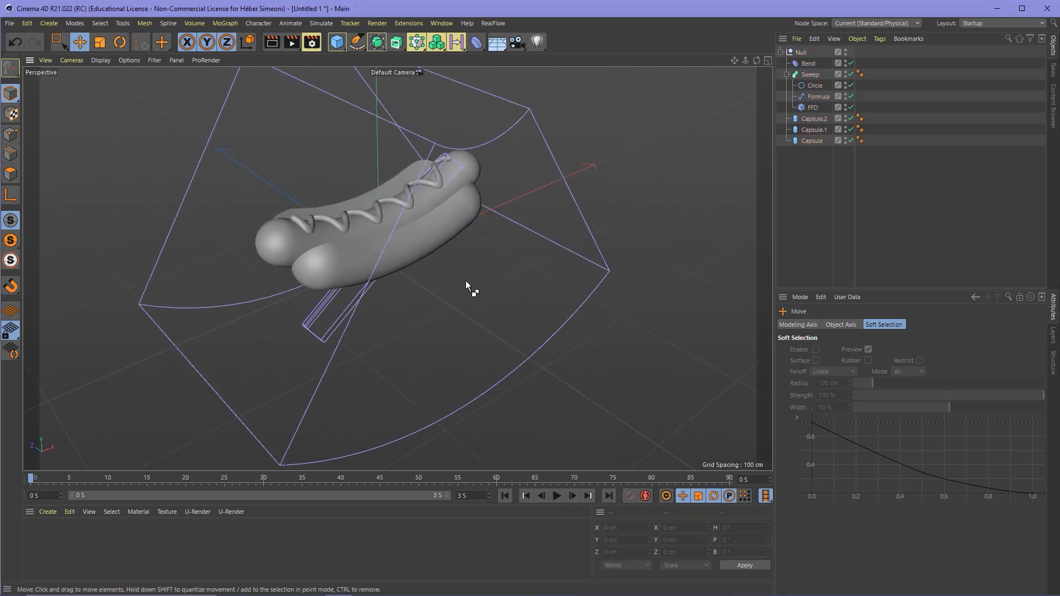